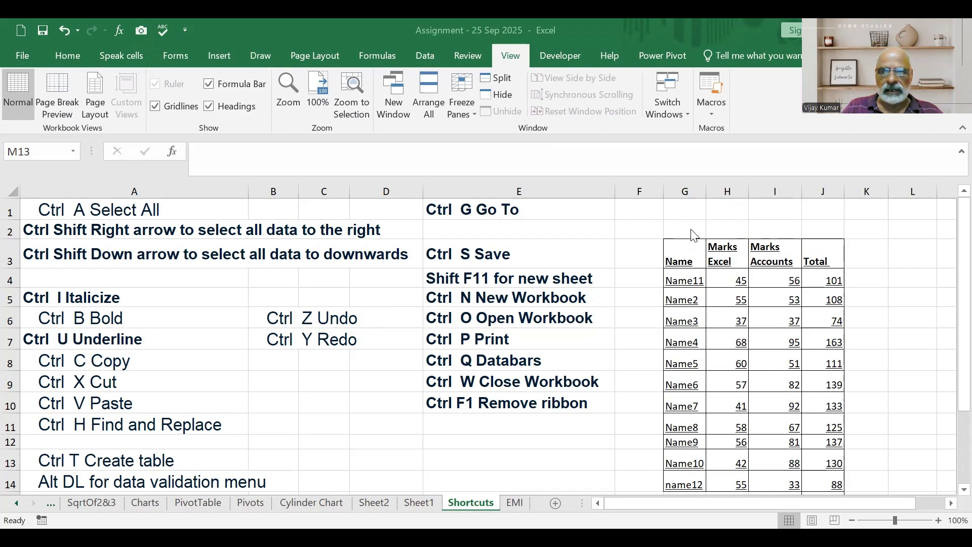
Clear the contents of the existing marks table that starts at cell G3.
drag(692, 242, 873, 467)
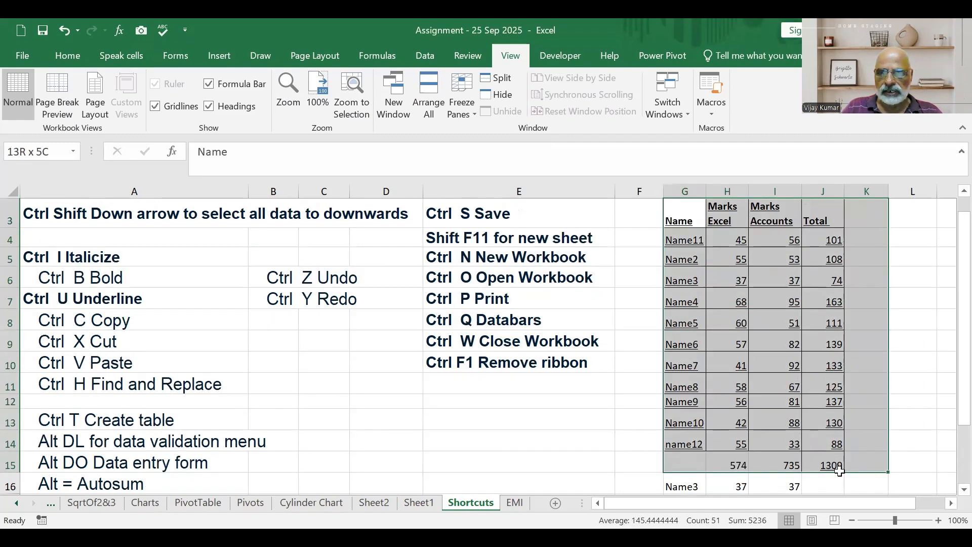
key(ctrl+z)
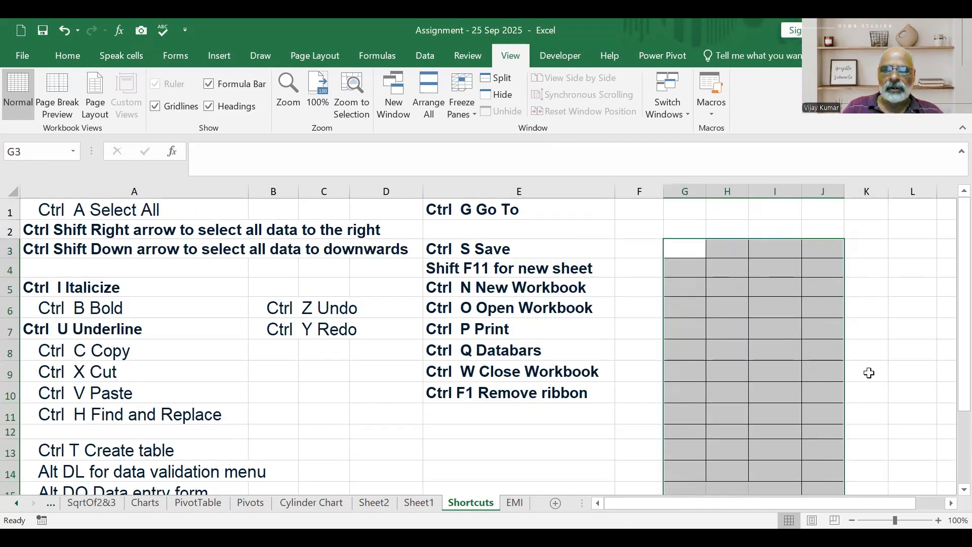
click(688, 249)
Remove the leftover borders and formatting from the emptied table by copying the format of blank cell K3 over it with Format Painter.
click(866, 249)
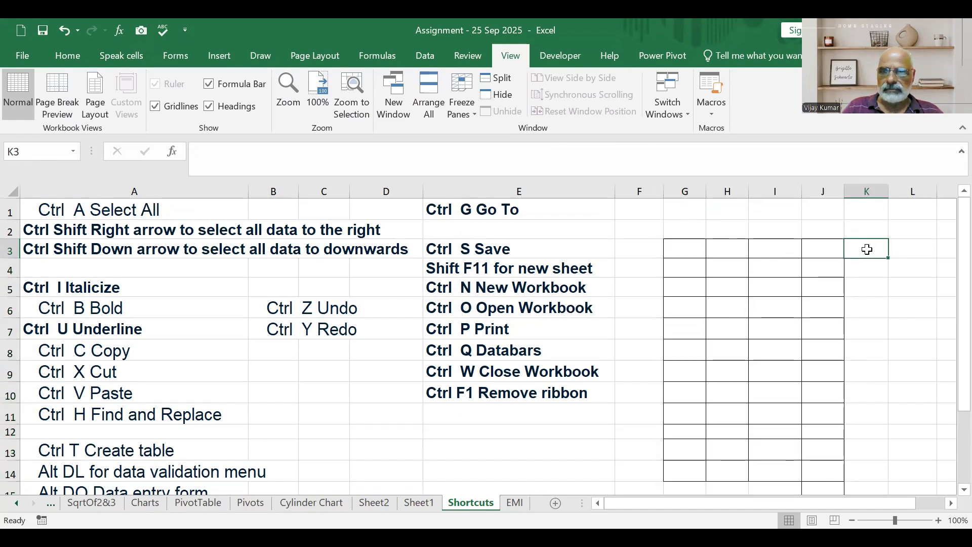
click(56, 57)
click(61, 113)
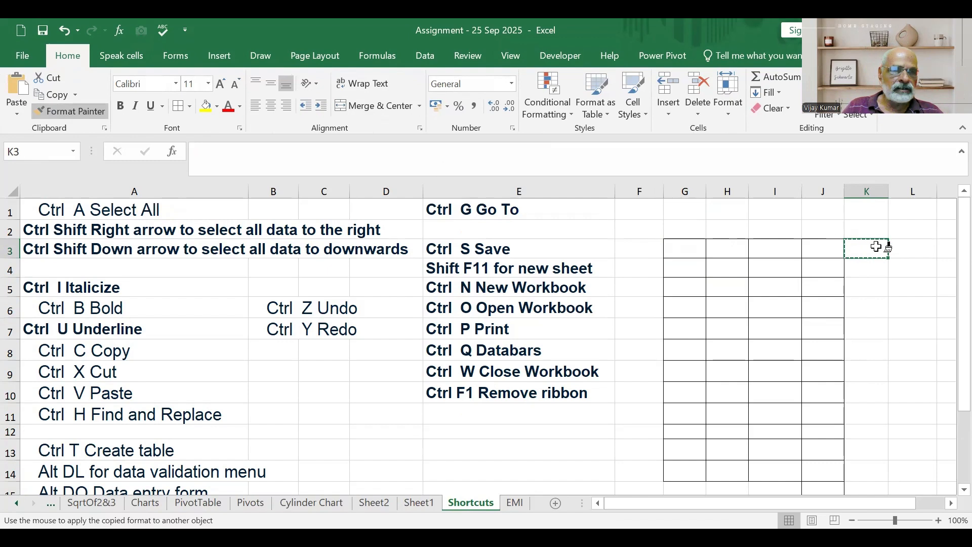
mouse_move(678, 234)
mouse_down()
mouse_move(868, 406)
mouse_move(860, 503)
mouse_move(866, 453)
mouse_up()
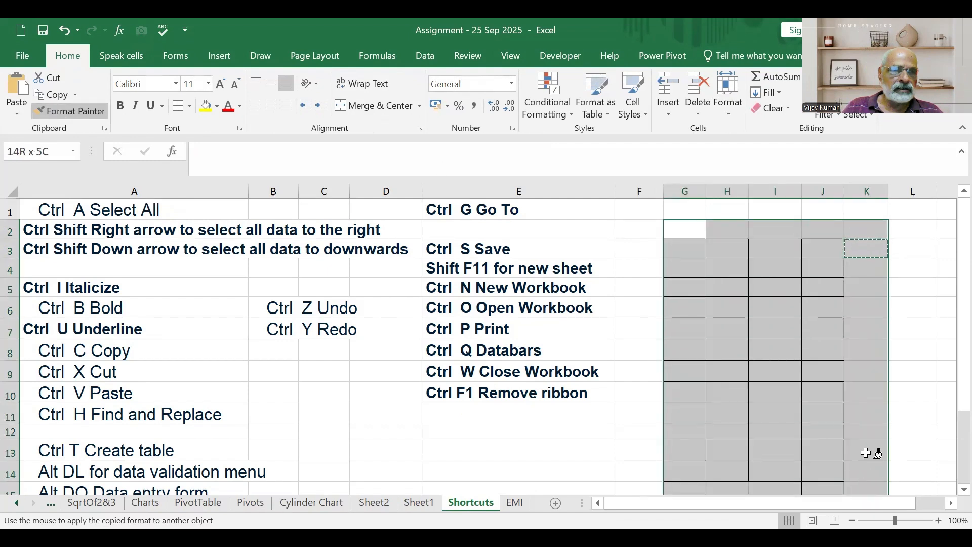
click(910, 343)
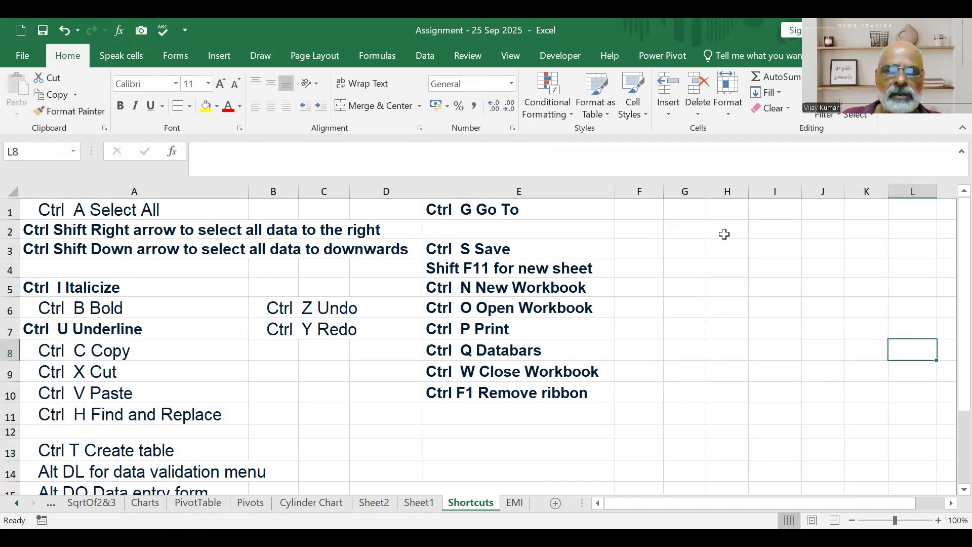
Enter the headers Name, Excel and Accounts in cells G3 to I3.
click(690, 255)
text(Name)
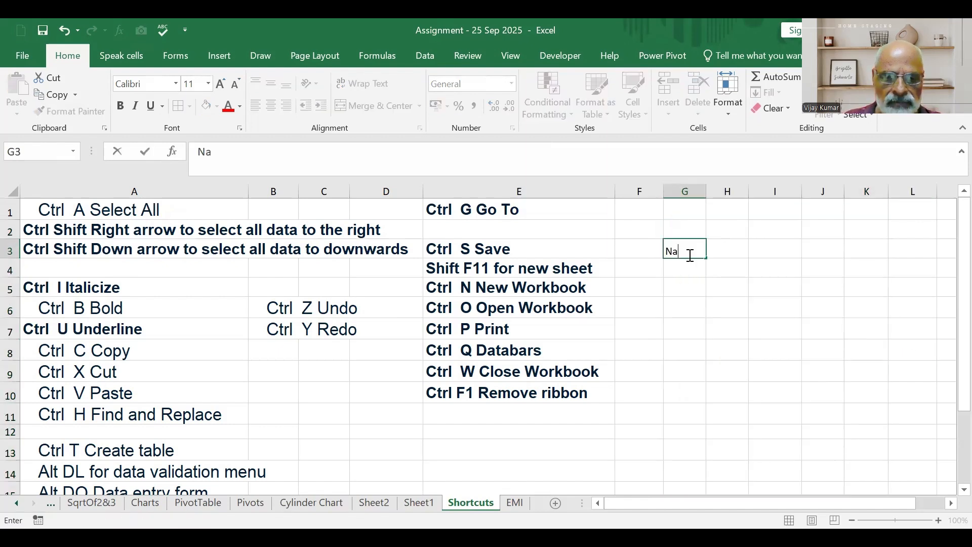
click(734, 251)
text(Excel)
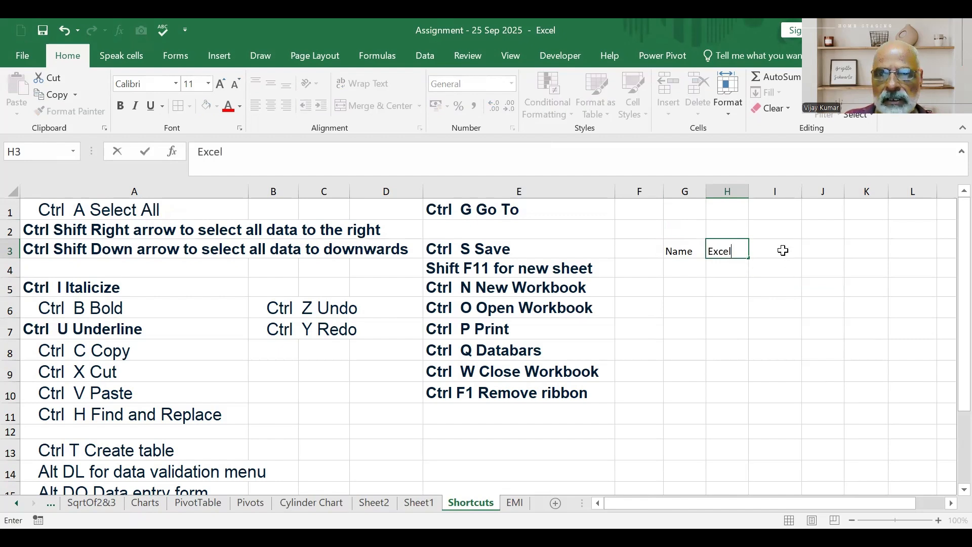
click(783, 250)
text(Account)
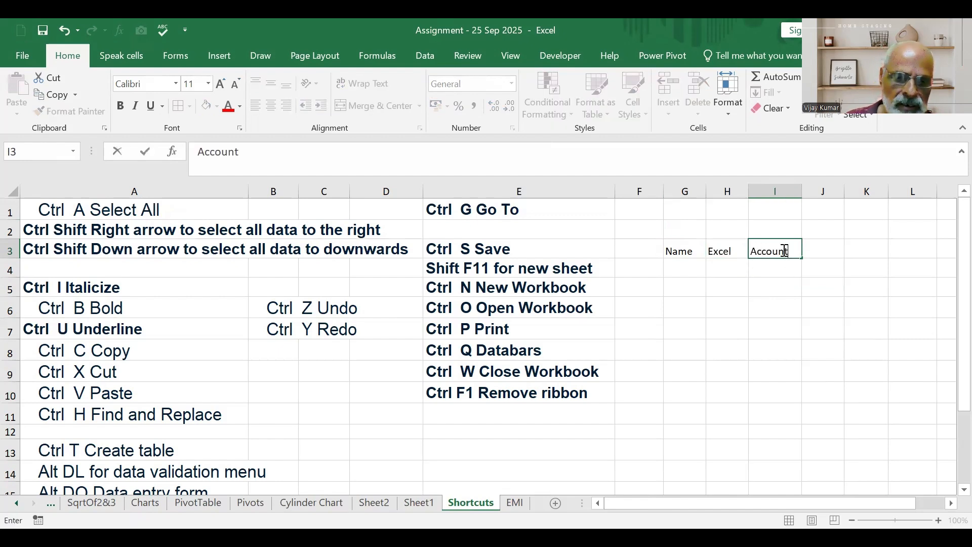
text(s)
Enter Name1 in G4 and fill the series down to Name10 in G13.
click(691, 263)
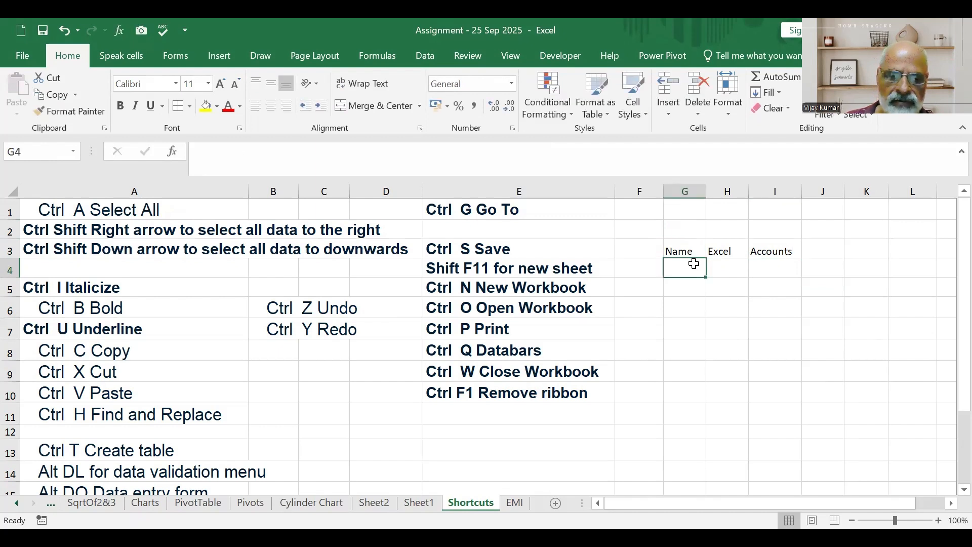
text(Name1)
click(719, 300)
click(697, 269)
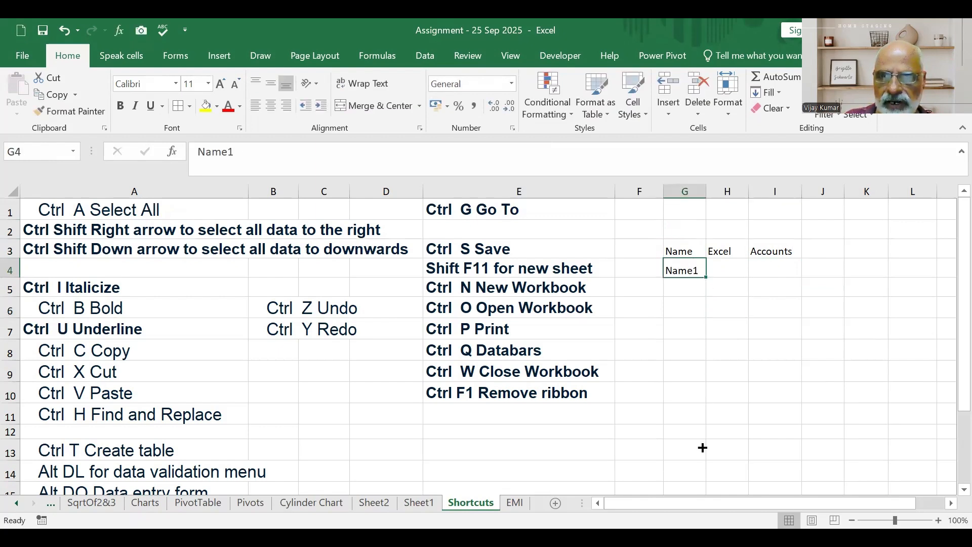
drag(706, 278, 706, 423)
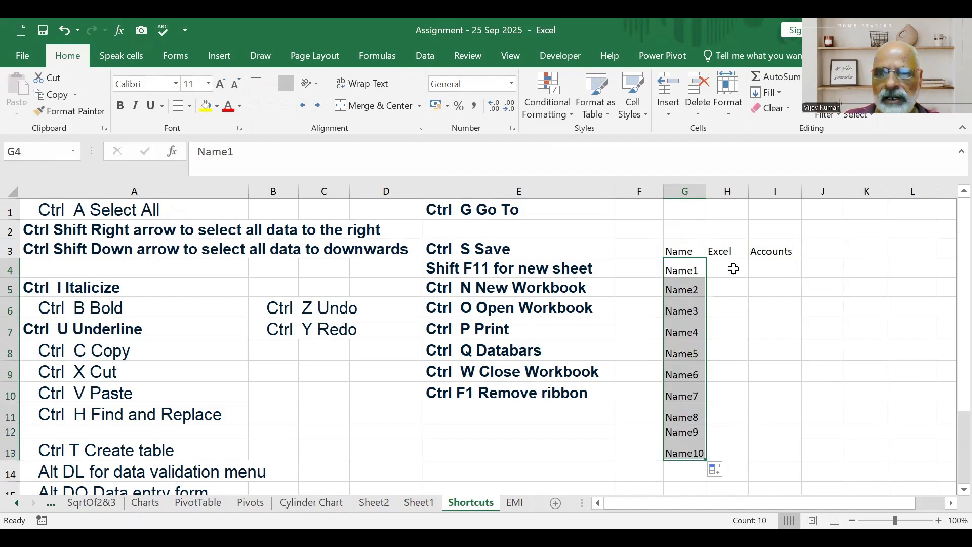
Fill H4:I13 with random marks using the formula =RANDBETWEEN(35,80) in all the cells at once.
click(733, 269)
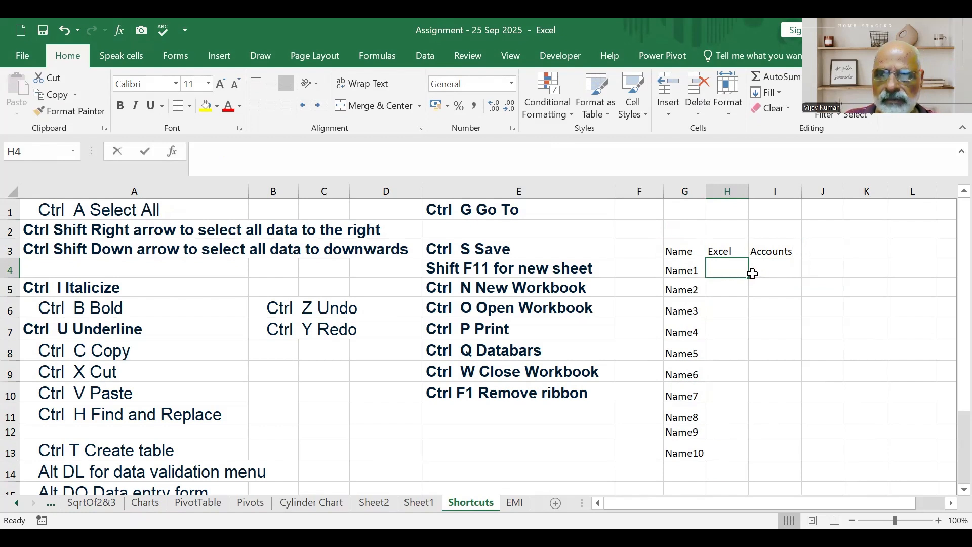
drag(731, 269, 803, 446)
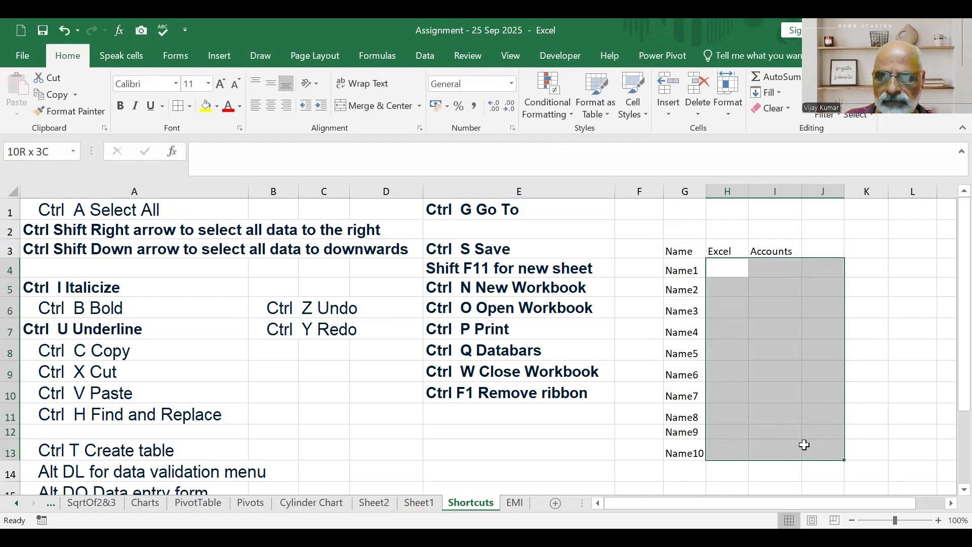
drag(728, 266, 759, 450)
click(257, 150)
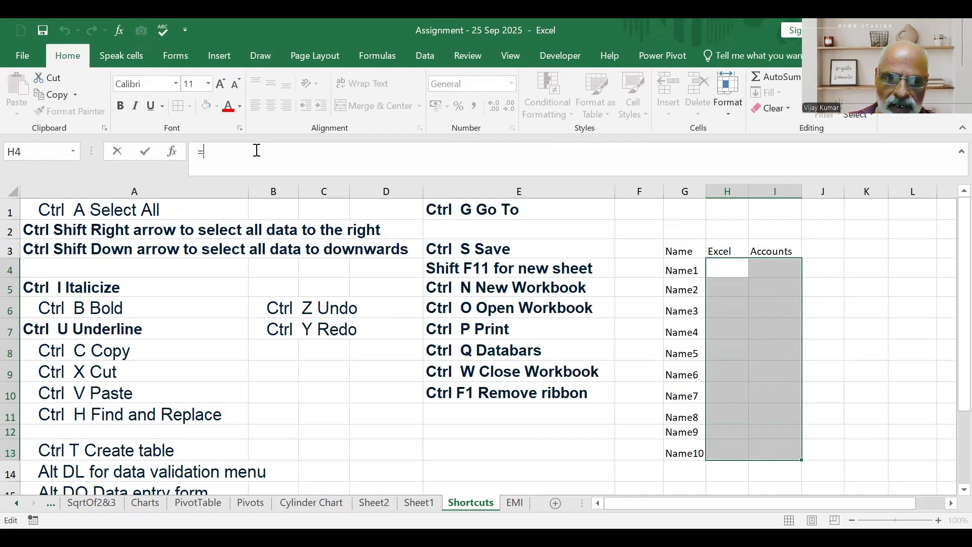
text(=randbetween)
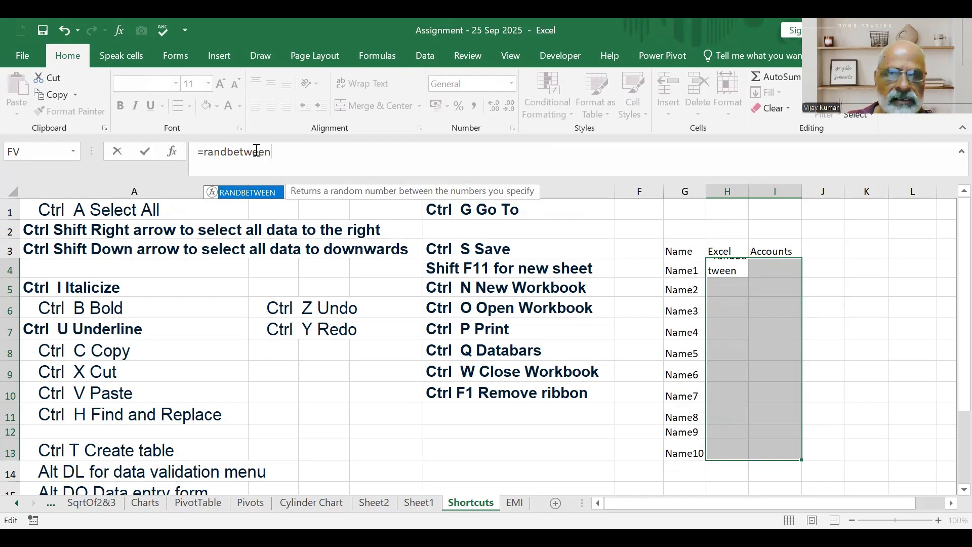
text((35)
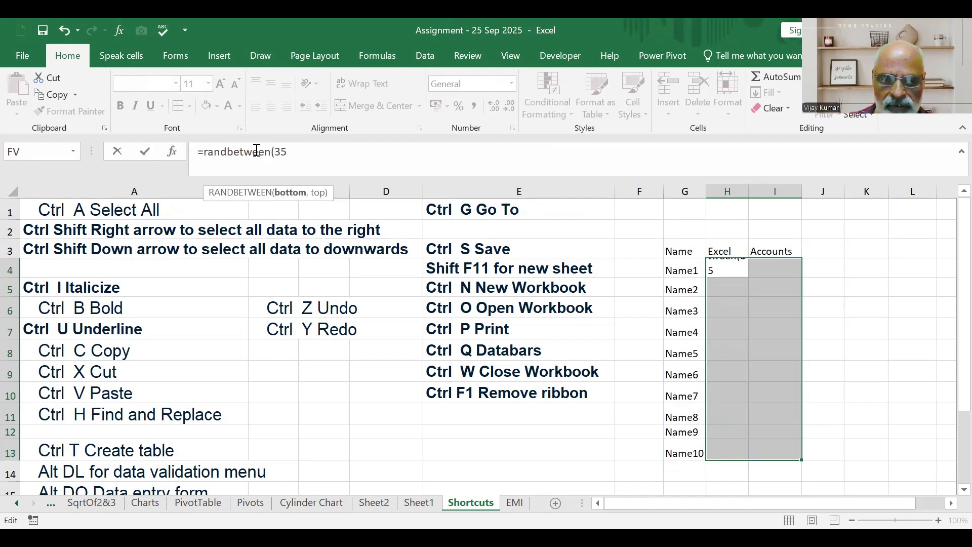
text(,80))
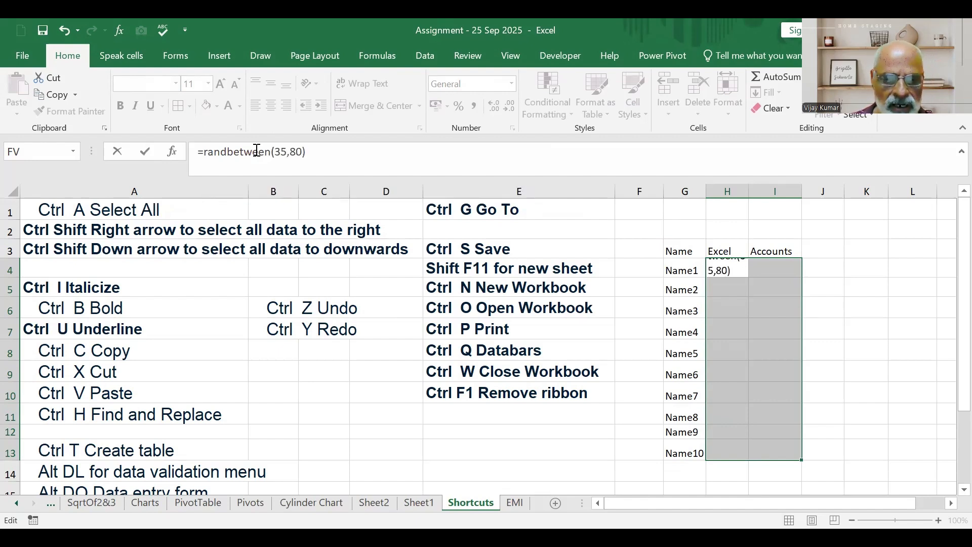
key(ctrl+Return)
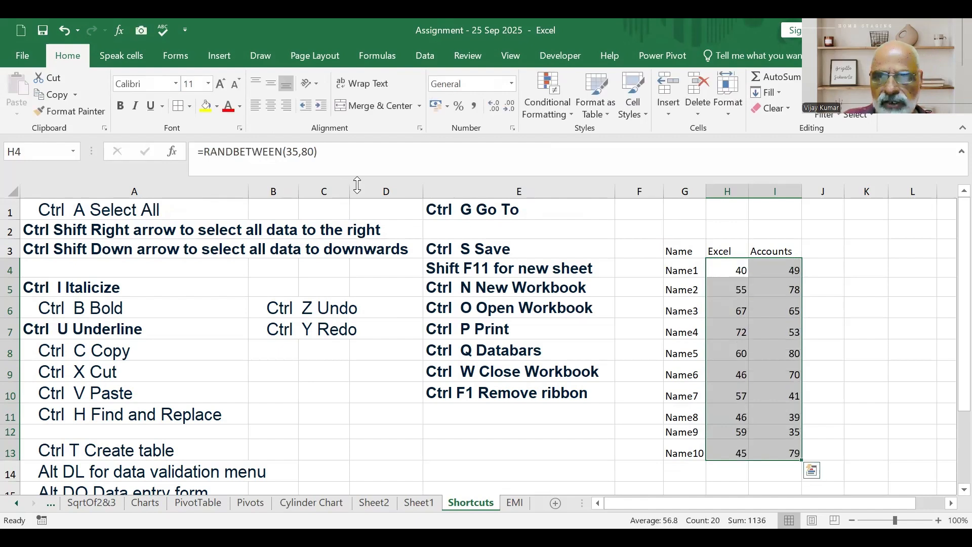
click(848, 314)
key(Down)
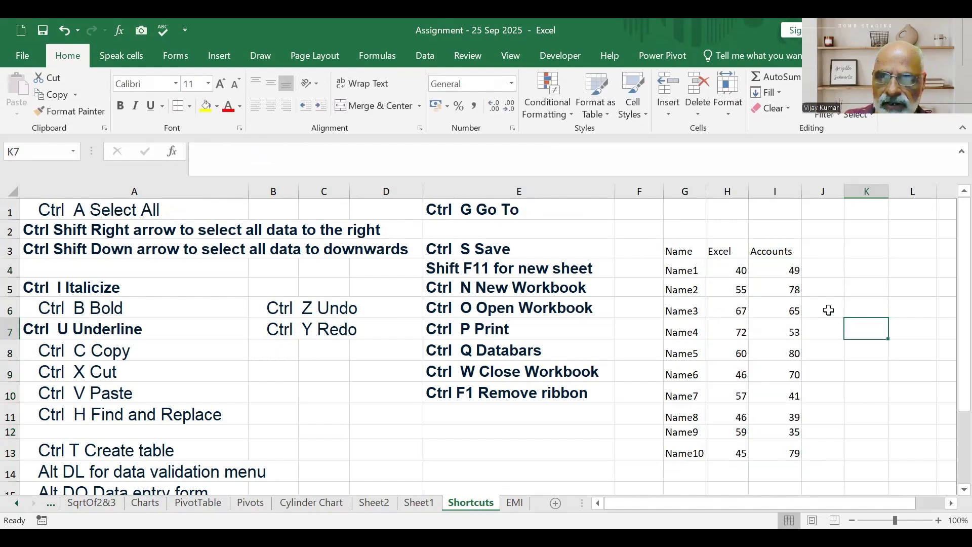
click(793, 327)
key(Down)
click(879, 313)
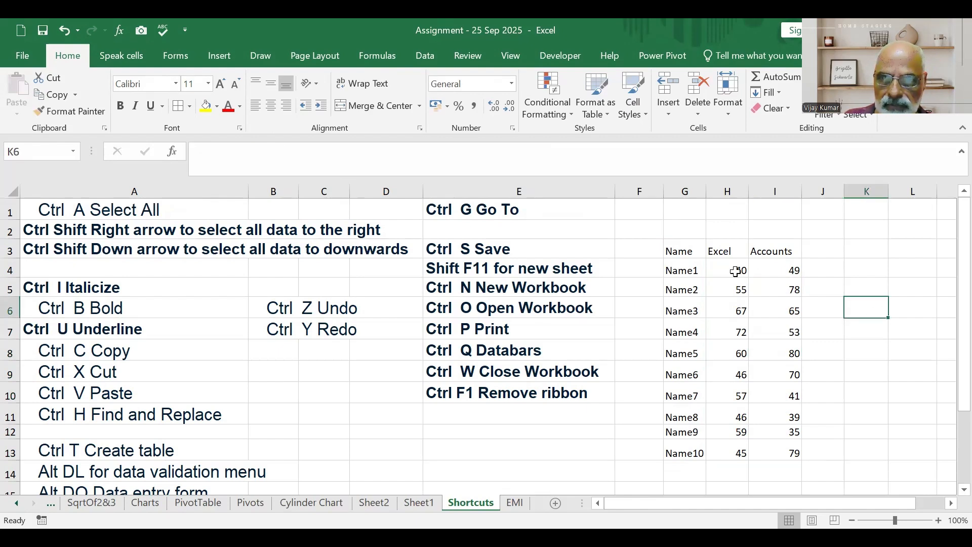
drag(732, 271, 780, 431)
click(829, 403)
Copy the random marks in H4:I13 and paste them over themselves as values only.
click(731, 270)
drag(732, 269, 781, 445)
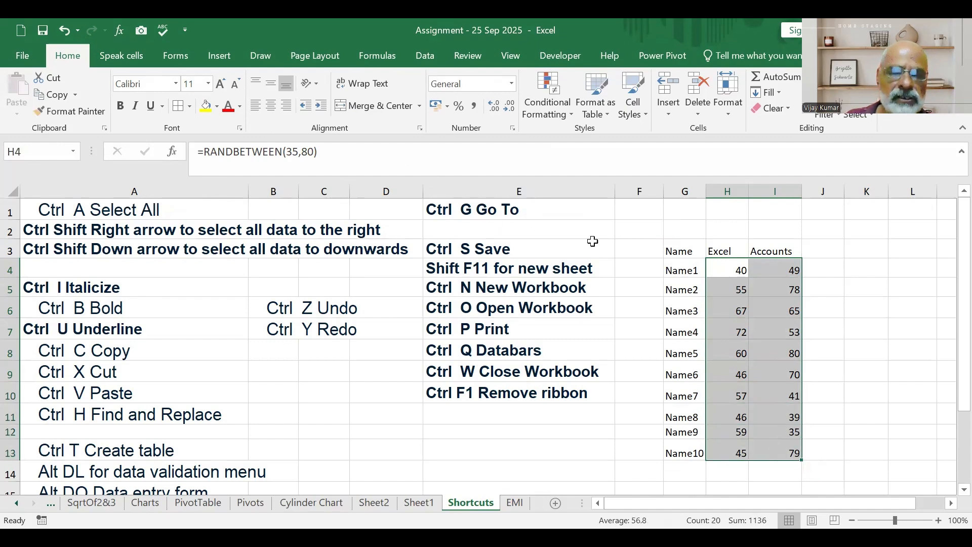
right_click(732, 268)
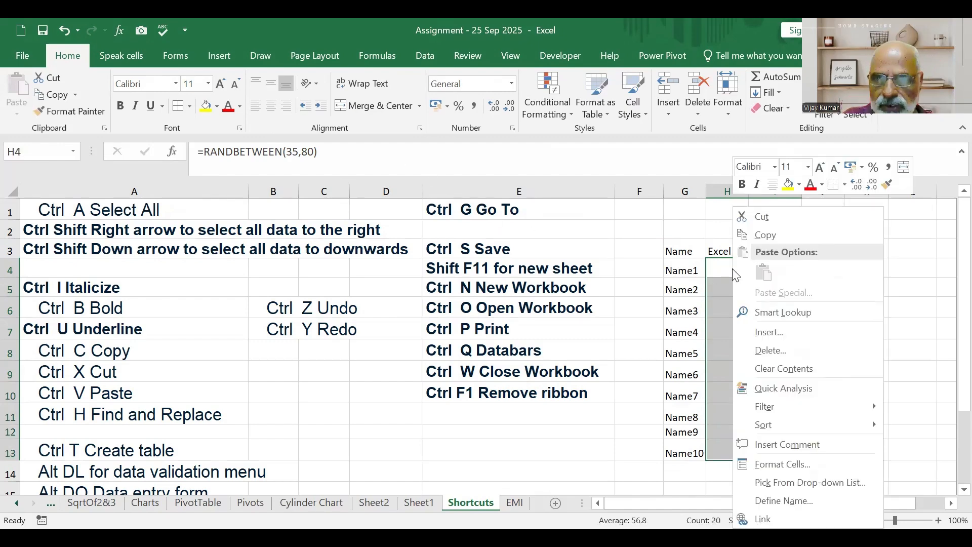
click(791, 235)
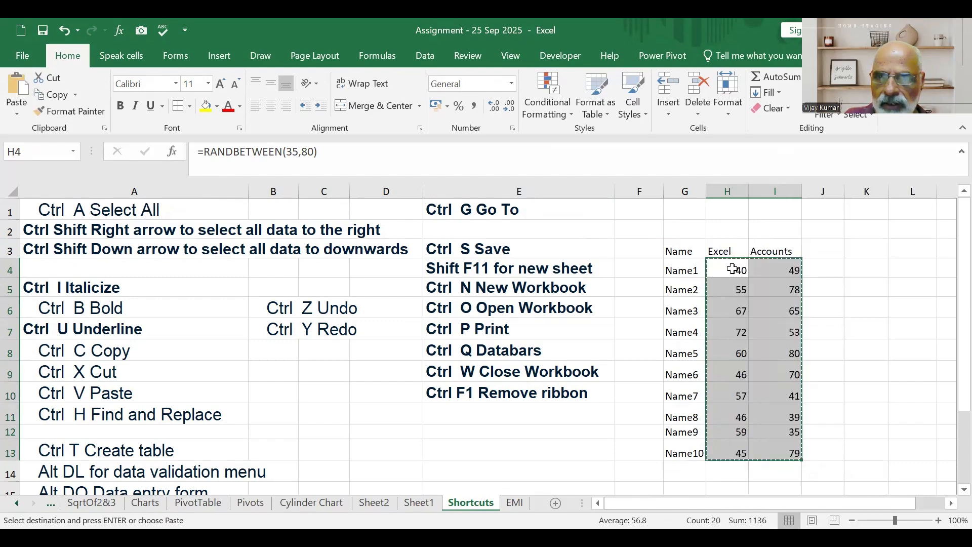
right_click(732, 268)
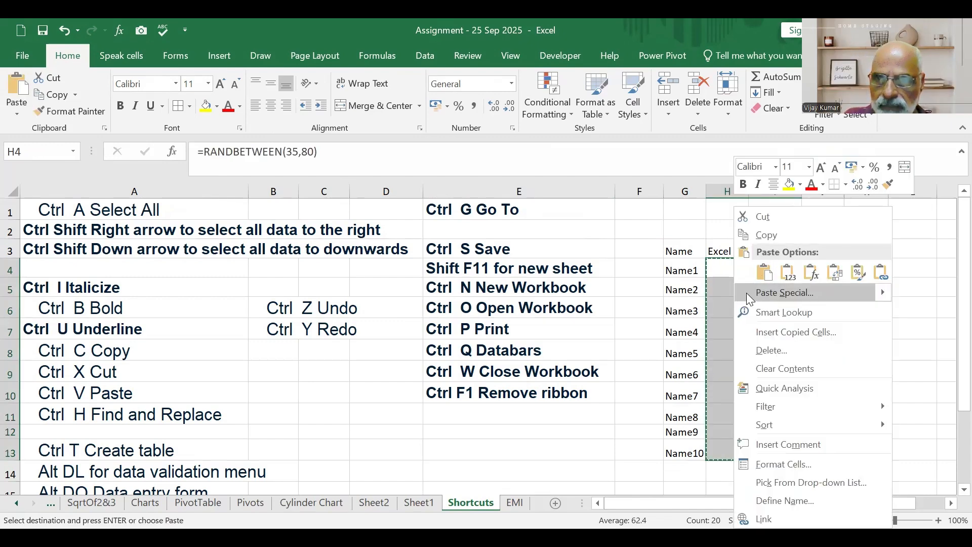
click(746, 293)
key(v)
click(790, 400)
click(861, 369)
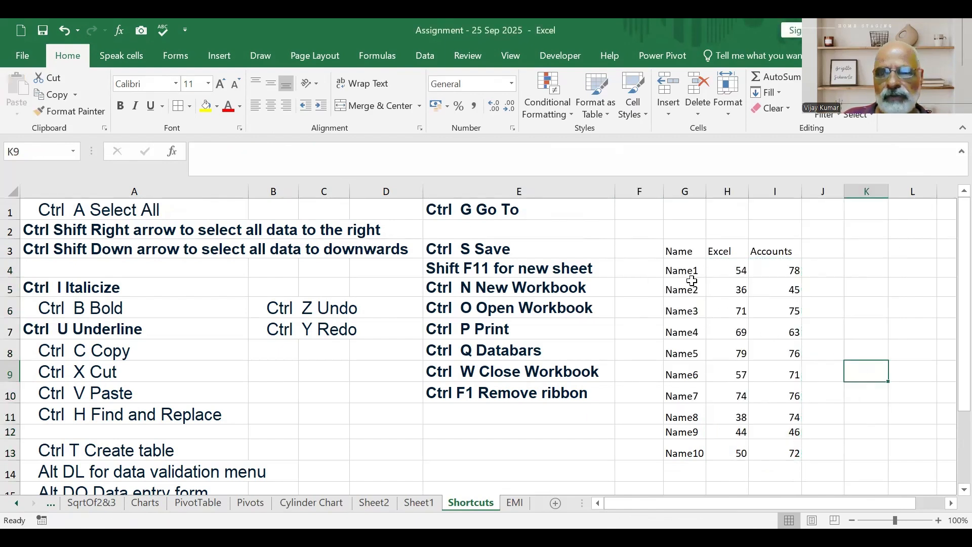
Make the headers in G3:I3 bold and apply all borders to the table range G3:I13.
drag(694, 254, 772, 257)
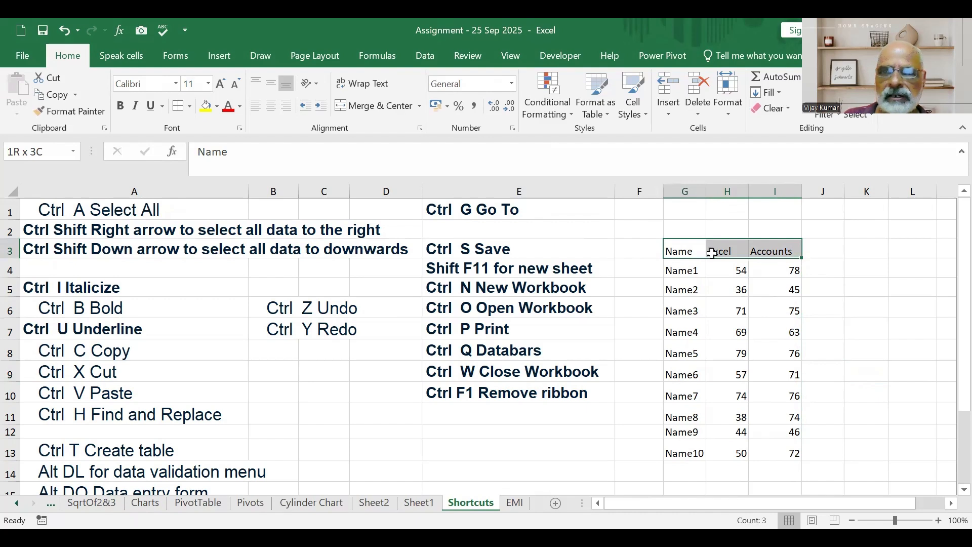
click(124, 107)
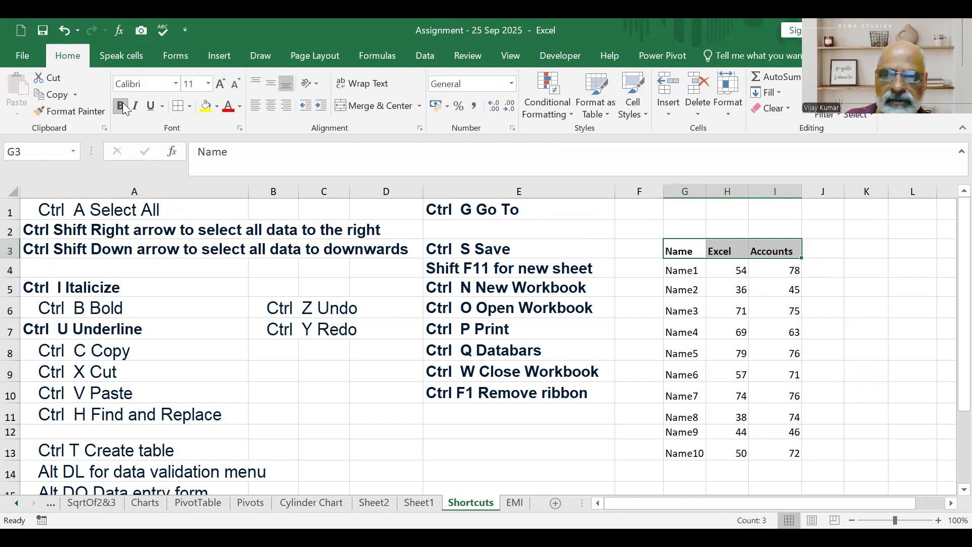
drag(780, 311, 783, 354)
drag(685, 251, 783, 454)
click(185, 108)
Add the header Total in cell J3.
click(829, 246)
text(Total)
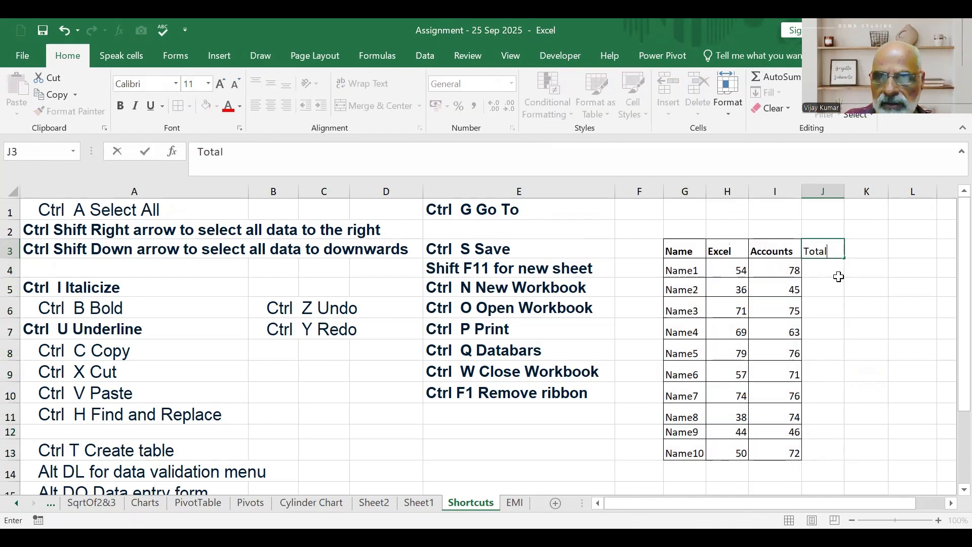
click(848, 282)
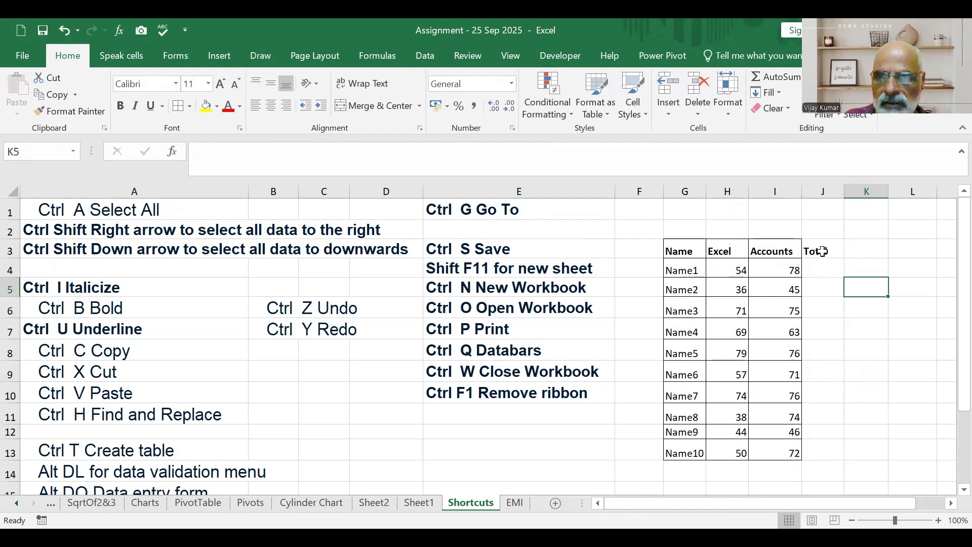
Sum the two marks in J4 with =SUM(H4:I4) and fill the formula down to J13.
click(823, 267)
text(=)
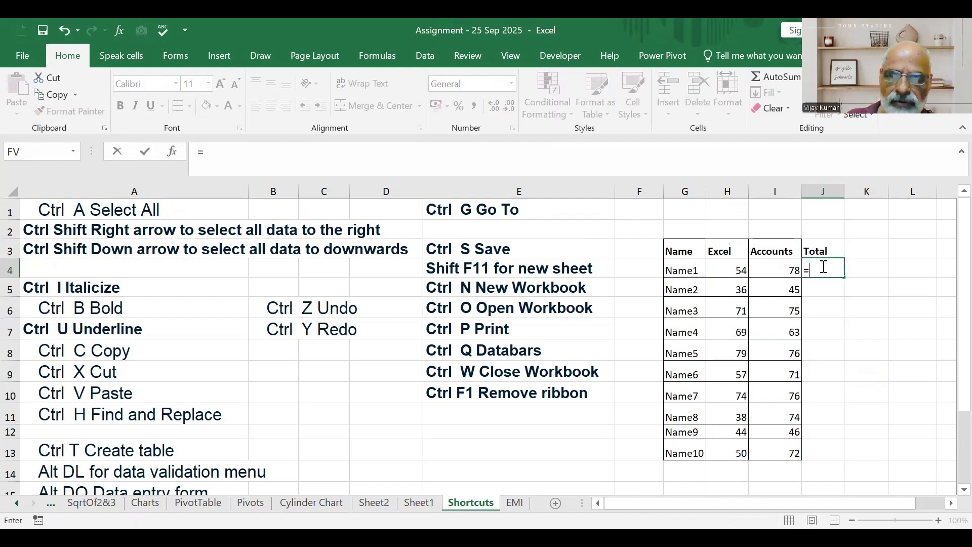
text(sum()
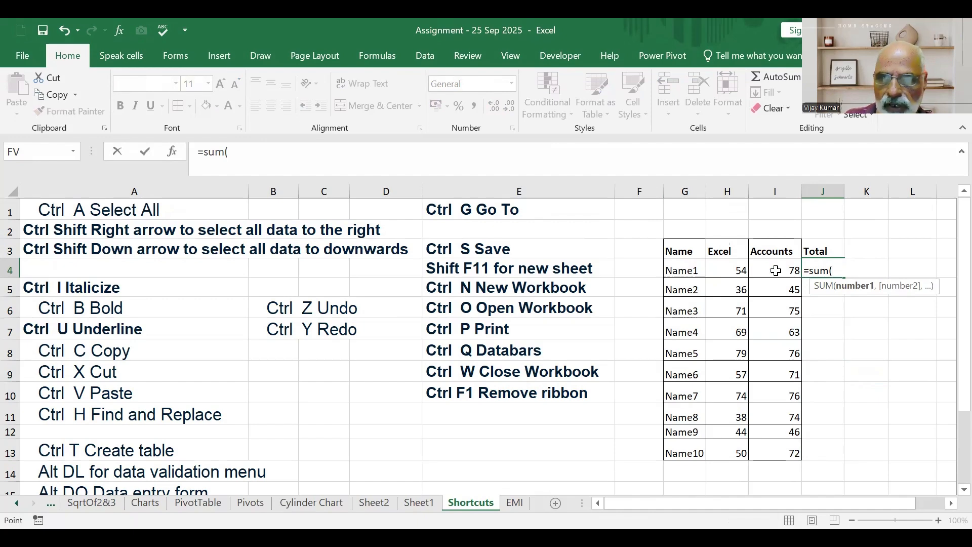
drag(728, 271, 776, 271)
key(Return)
click(825, 270)
double_click(845, 278)
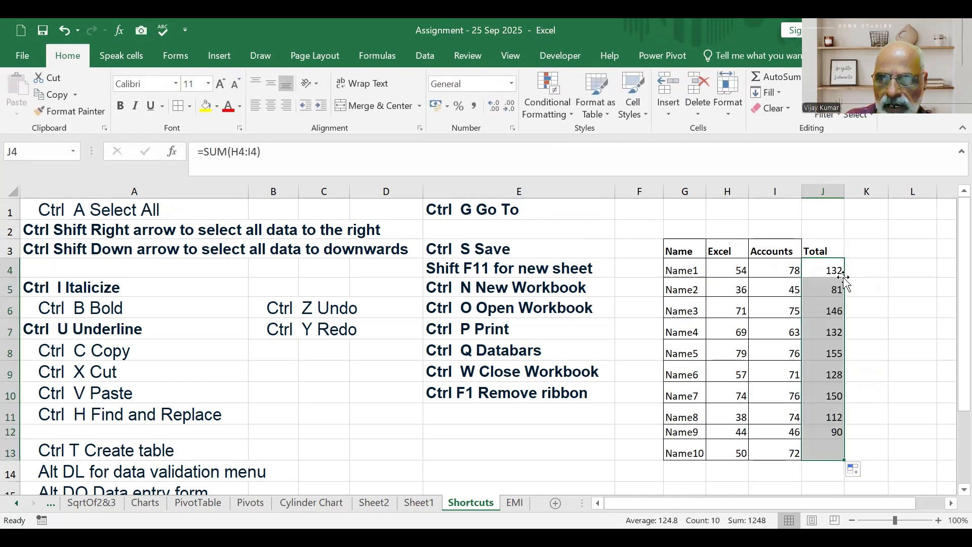
Apply all borders to the Total column, J3:J13.
drag(822, 247, 828, 453)
click(178, 107)
click(926, 259)
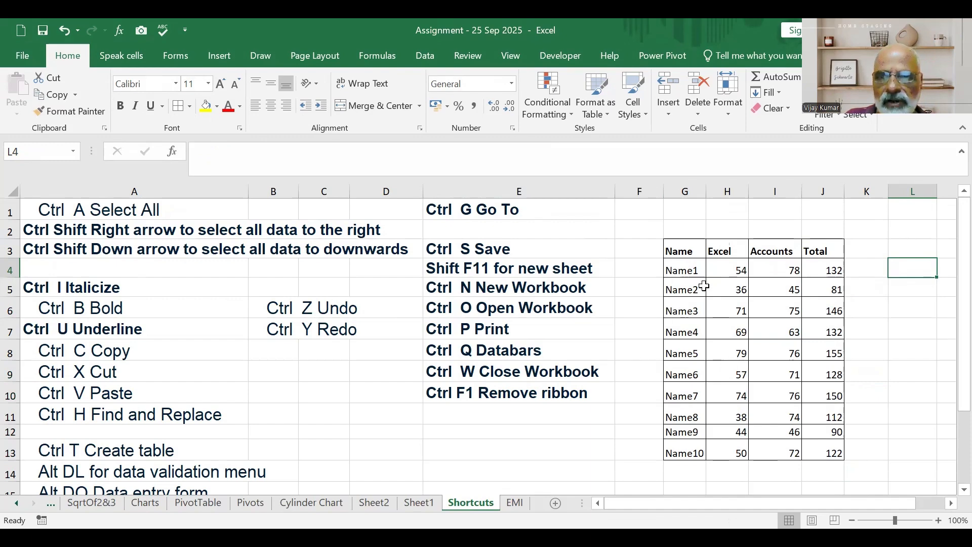
Select the whole marks table G3:J13, first as a range and again starting from cell H6, and clear the selection.
drag(678, 253, 824, 452)
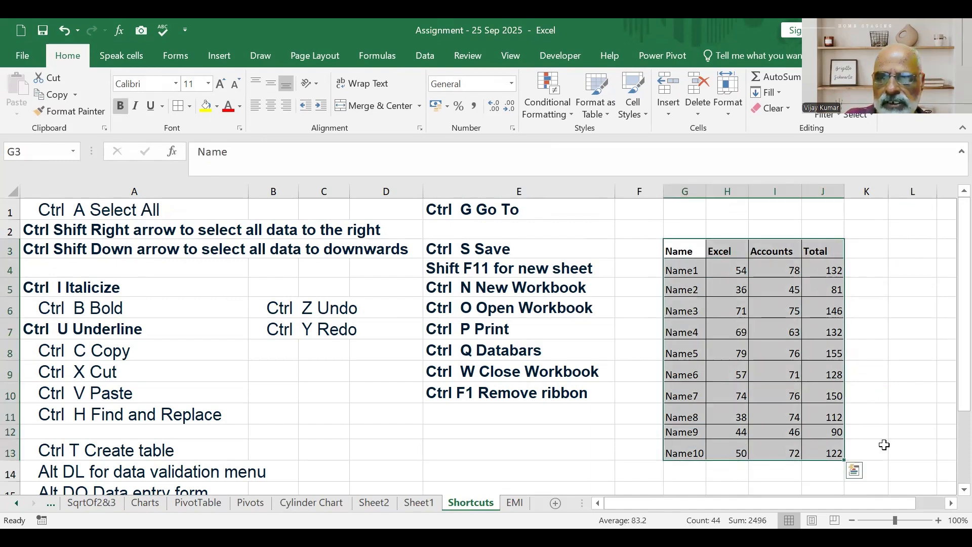
click(900, 433)
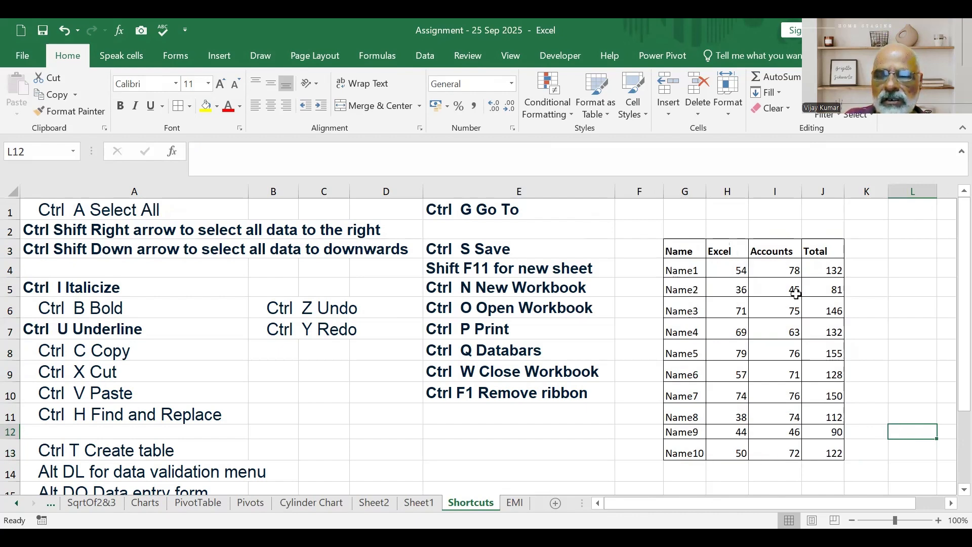
click(875, 273)
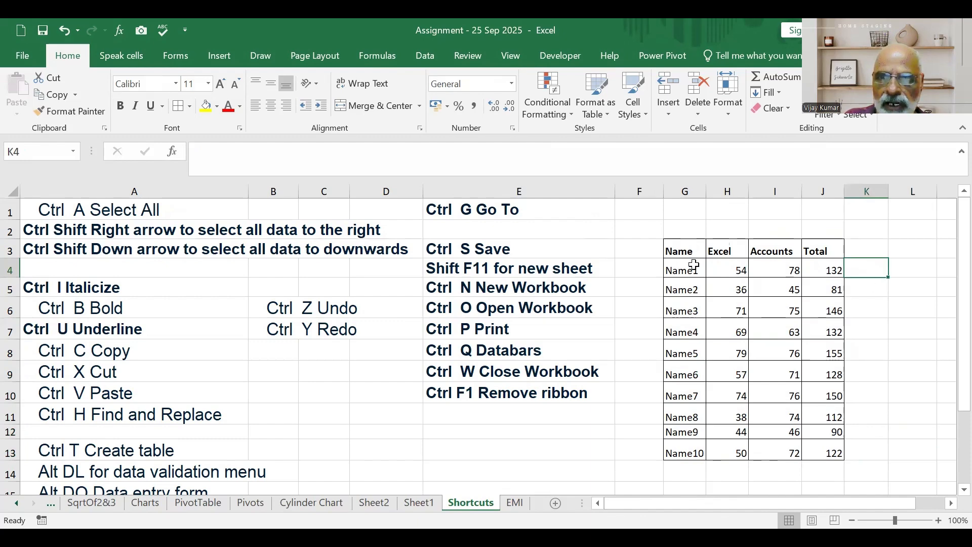
click(731, 312)
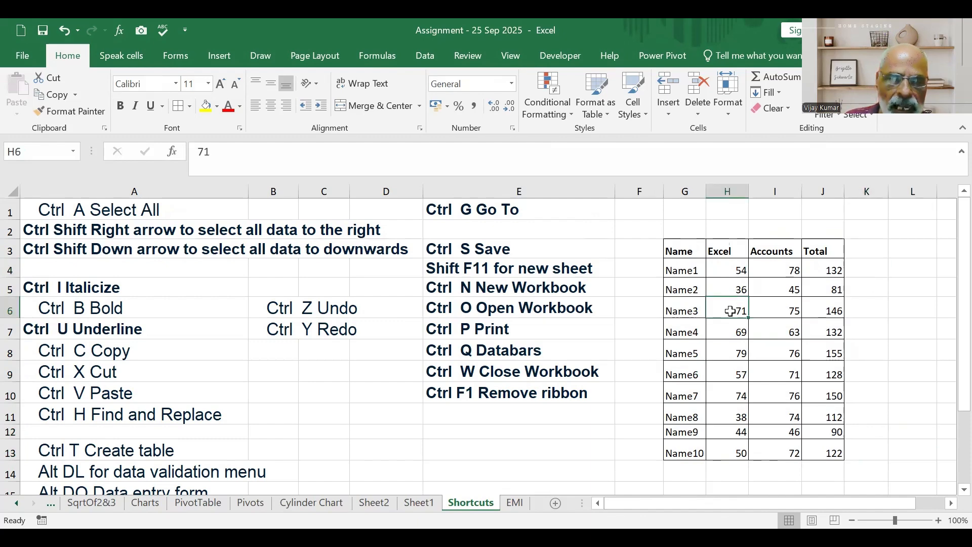
key(ctrl+a)
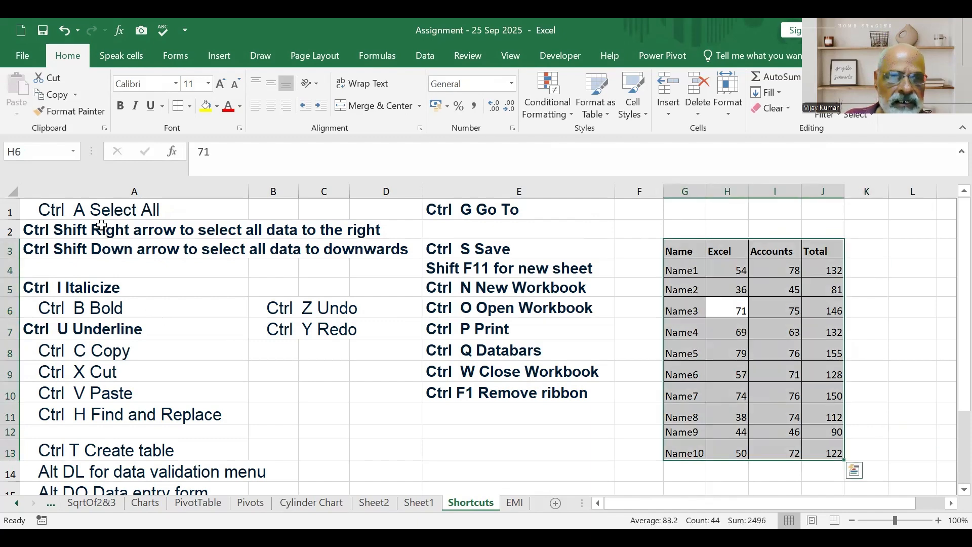
click(892, 336)
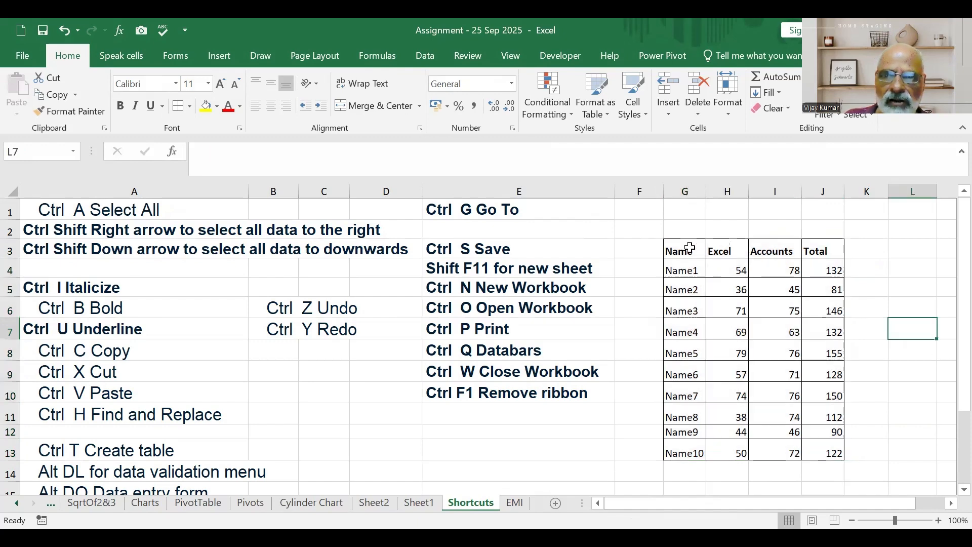
Select the Name column down to its last entry, once from G3 and once from G7, and clear the selection.
click(690, 248)
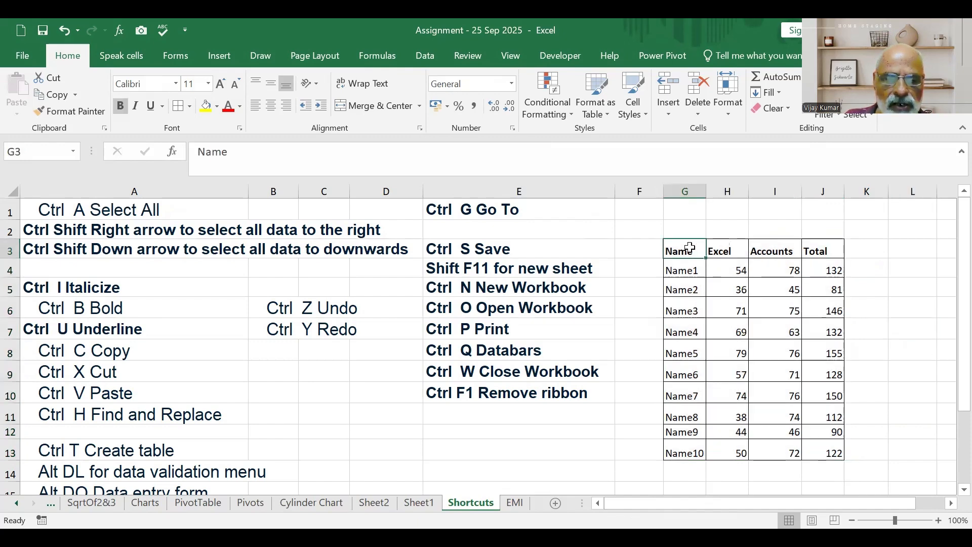
key(ctrl+shift+Down)
click(876, 294)
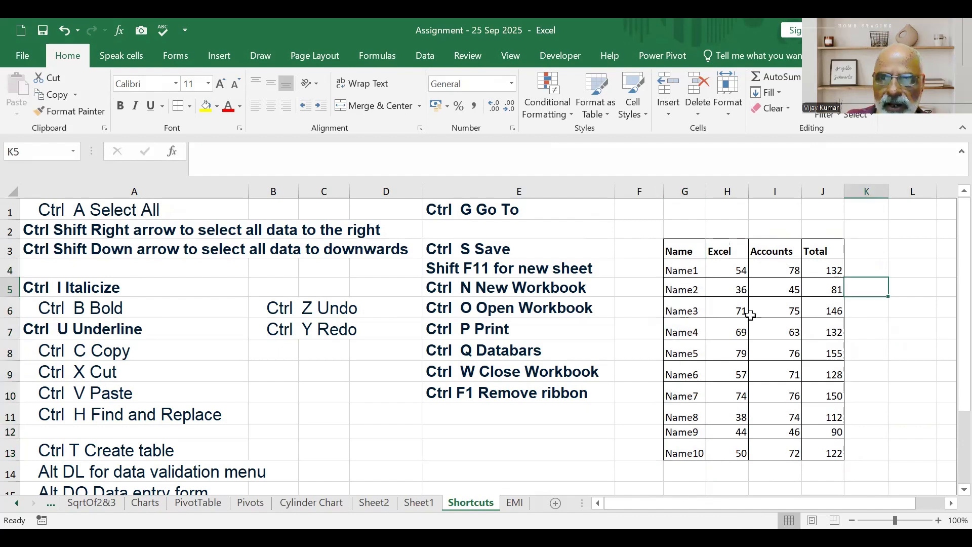
click(689, 329)
key(ctrl+shift+Down)
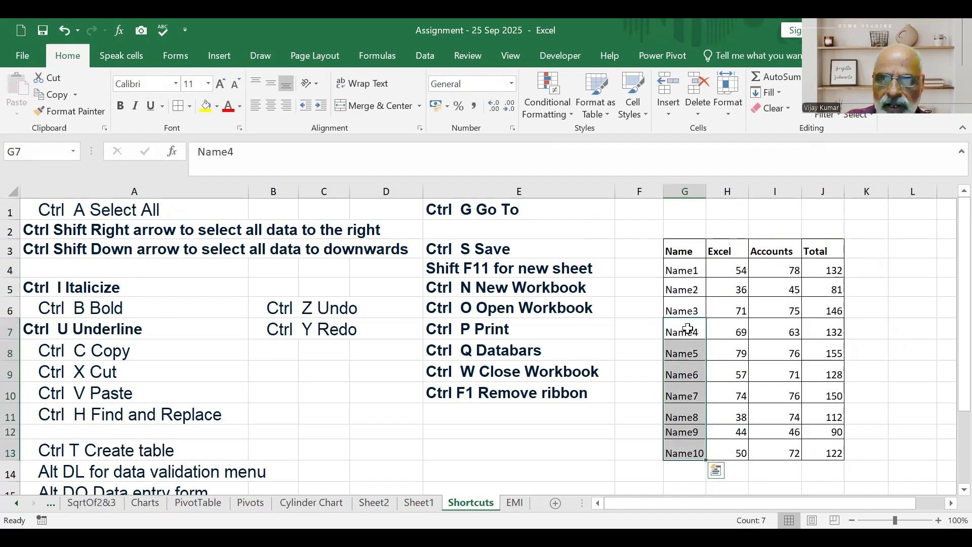
click(932, 348)
Select the data to the end of the table row, from G4 and from H7, and clear the selection.
click(692, 268)
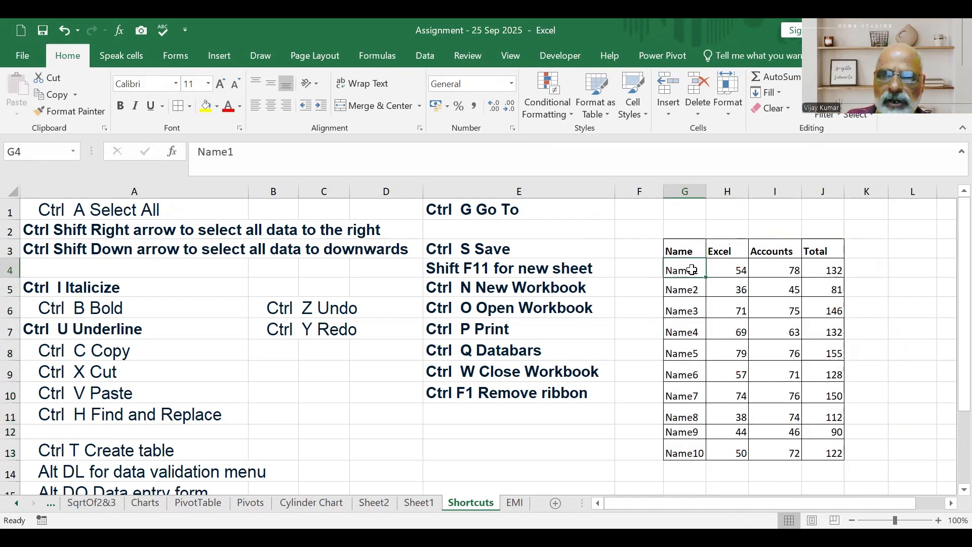
key(ctrl+shift+Right)
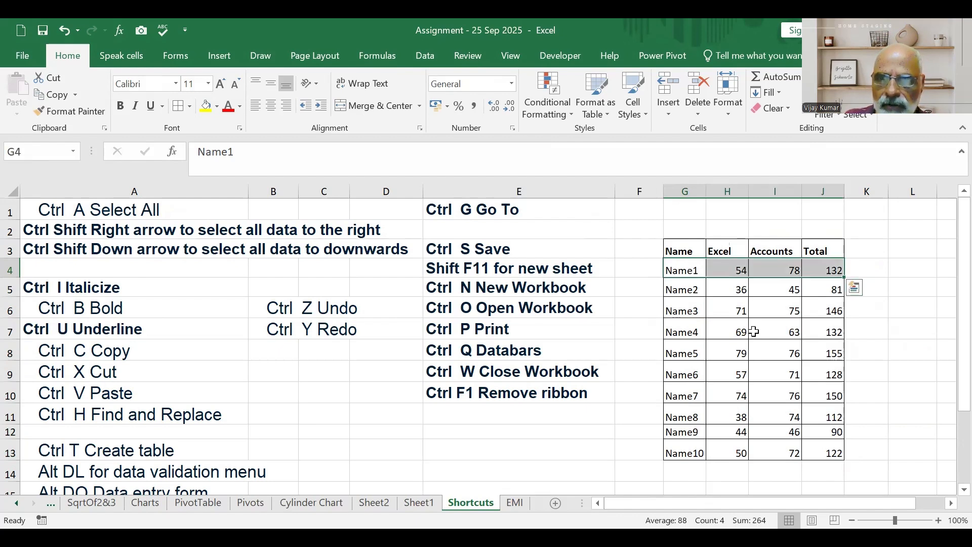
click(738, 330)
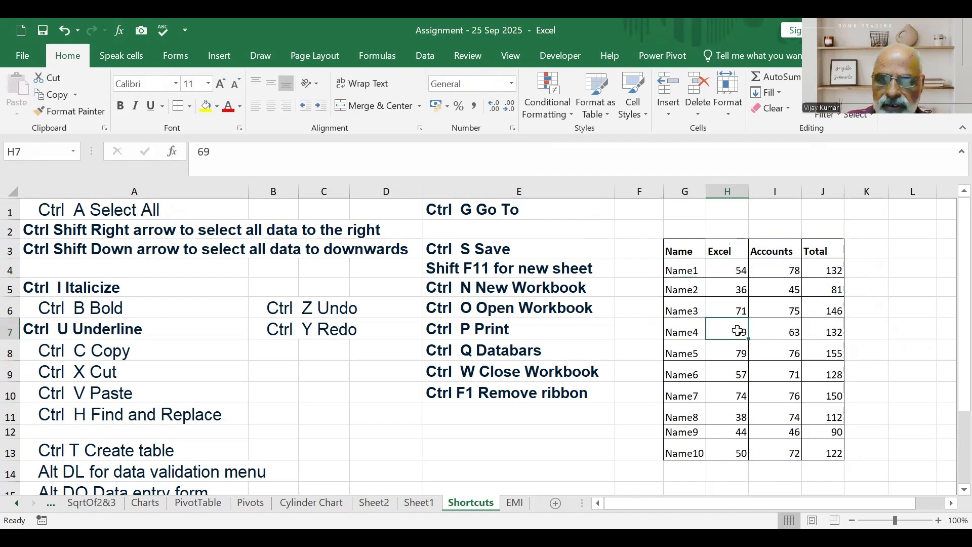
key(ctrl+shift+Right)
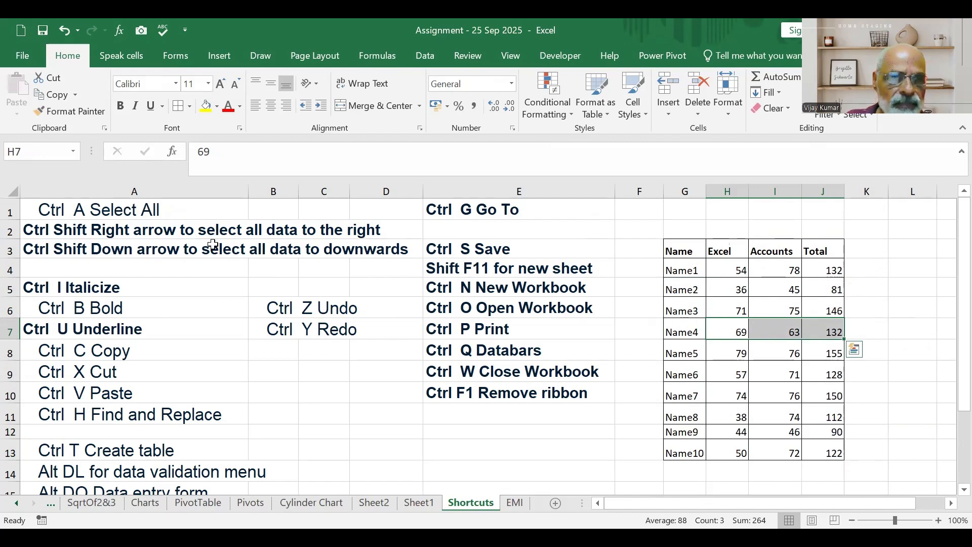
click(926, 345)
Select the whole marks table from cell H7, make all its text bold and remove the bold again.
click(736, 348)
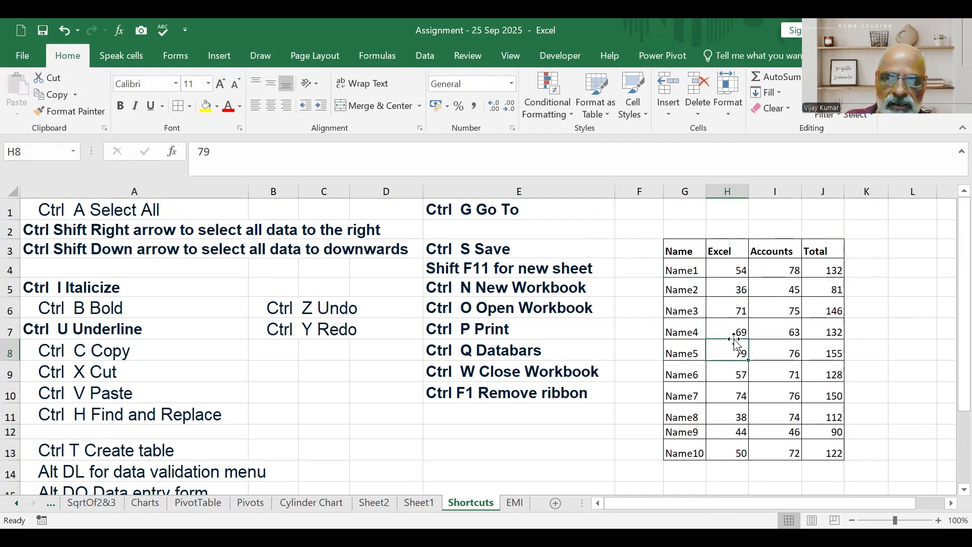
click(729, 329)
key(ctrl+a)
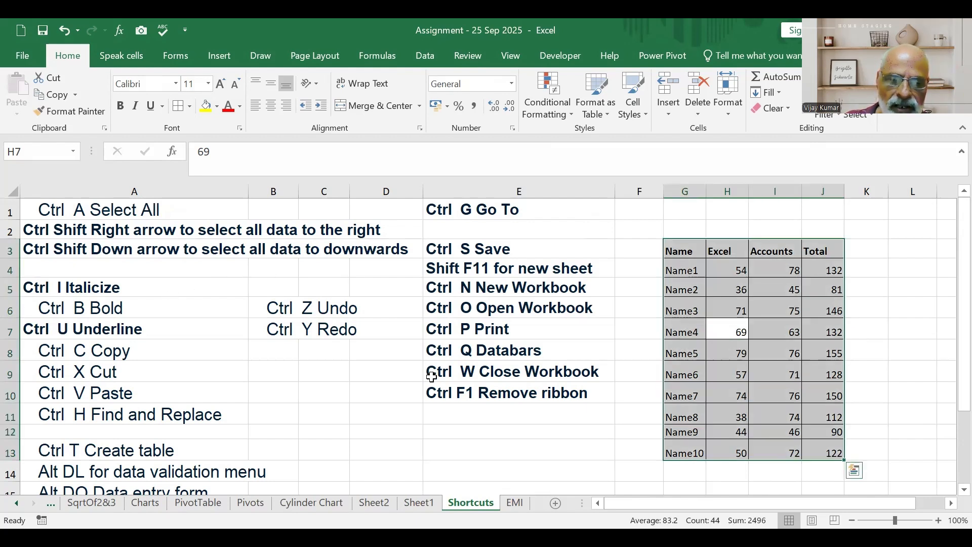
key(ctrl+b)
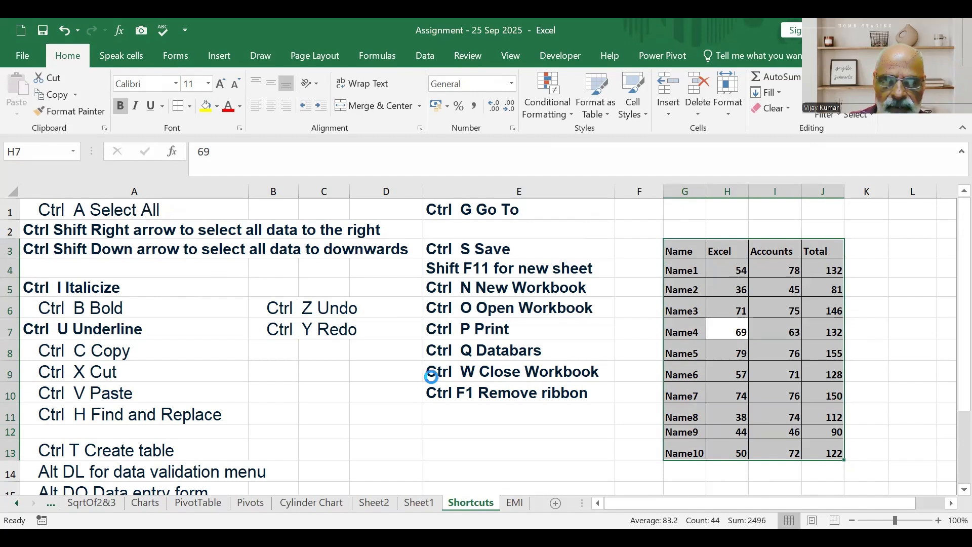
key(ctrl+b)
key(ctrl+b)
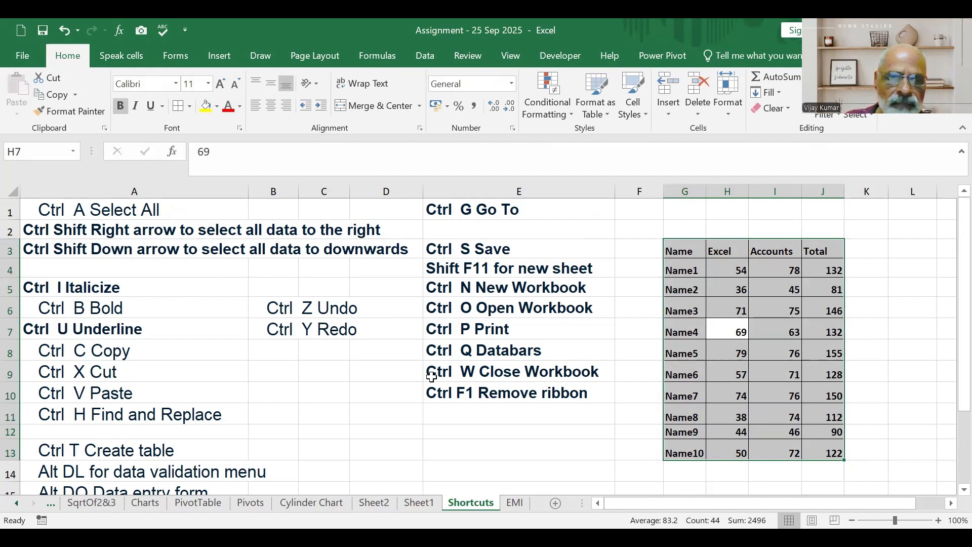
Apply bold, italic and underline to the whole marks table G3:J13.
key(ctrl+i)
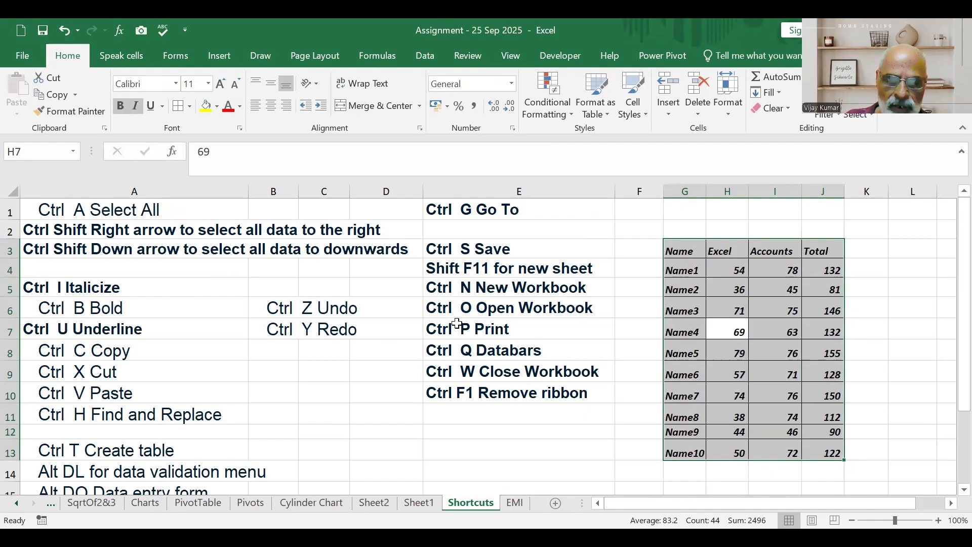
key(ctrl+u)
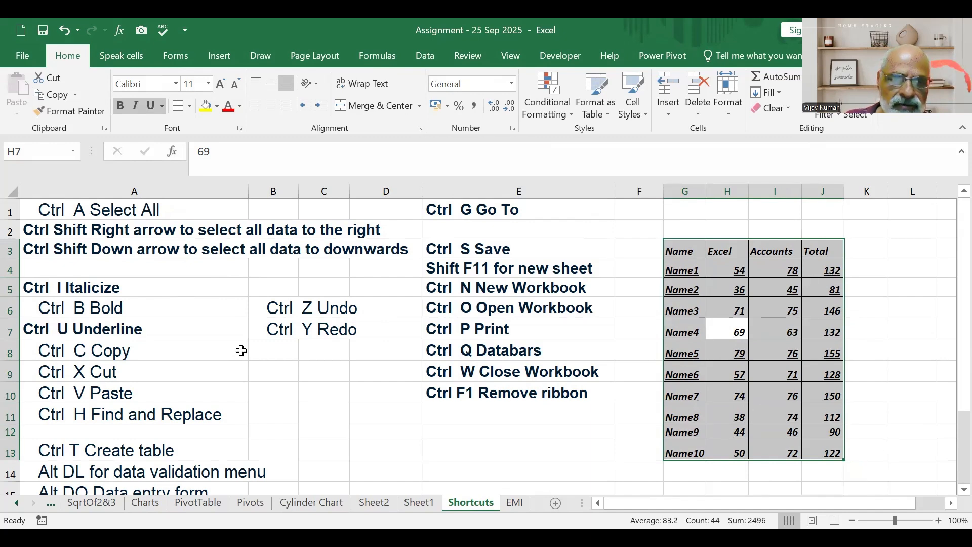
Undo the table's underline, italic and bold formatting, then redo and undo the bold once more.
key(ctrl+z)
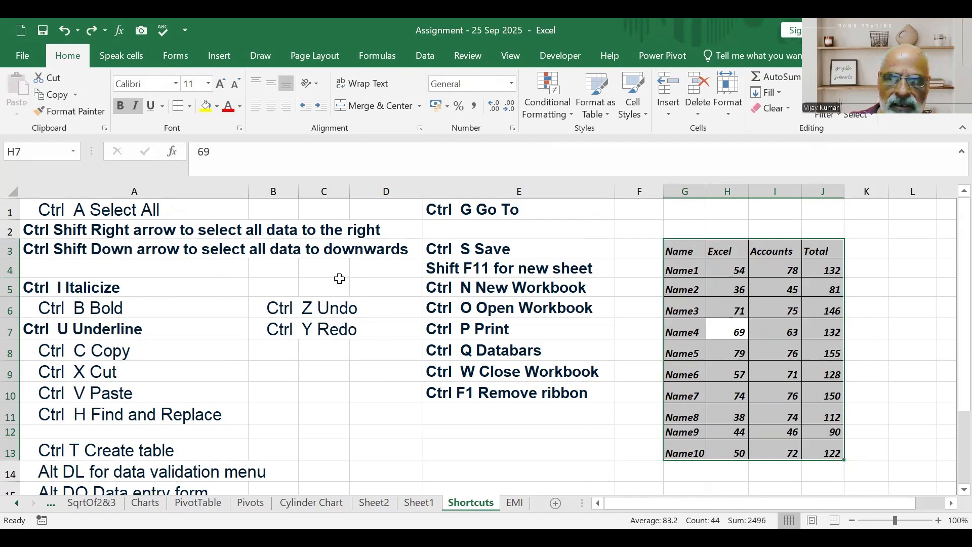
key(ctrl+z)
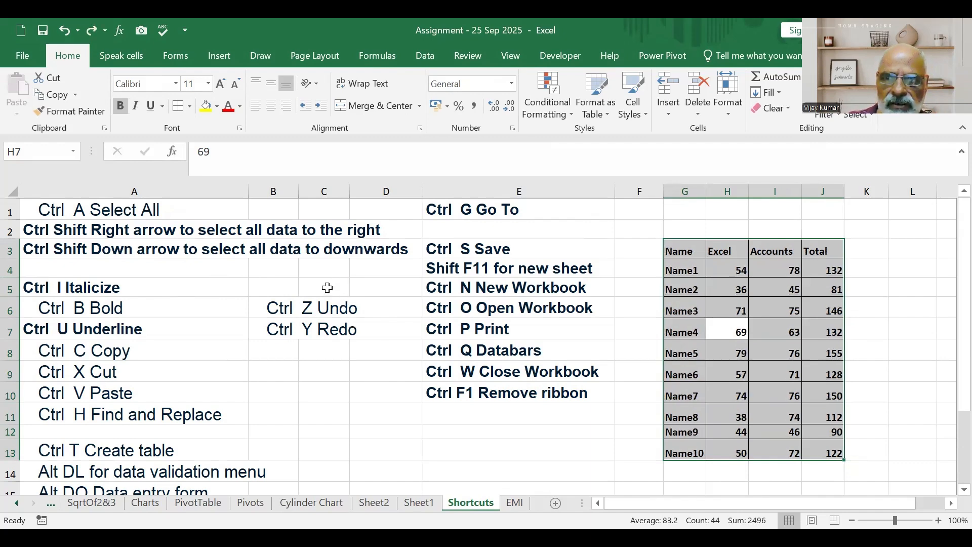
key(ctrl+z)
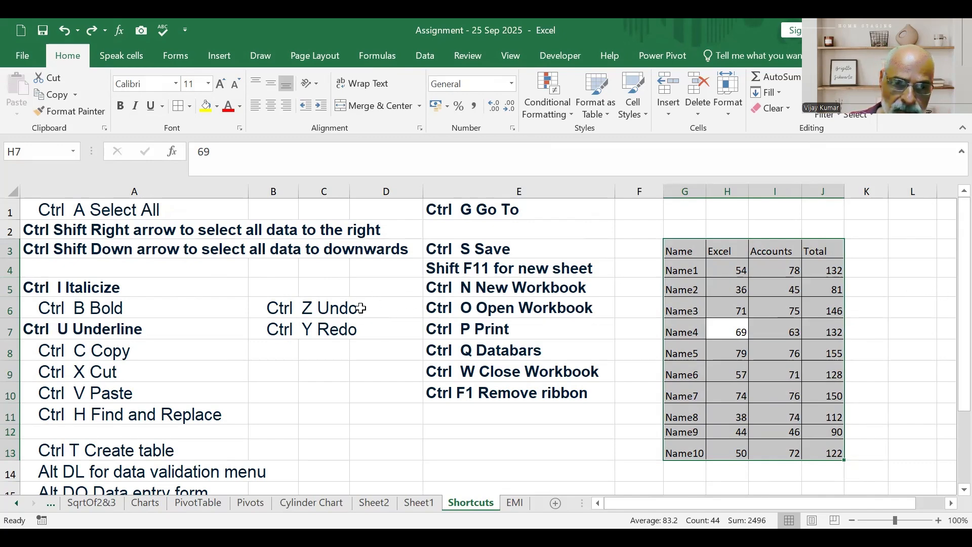
key(ctrl+y)
key(ctrl+z)
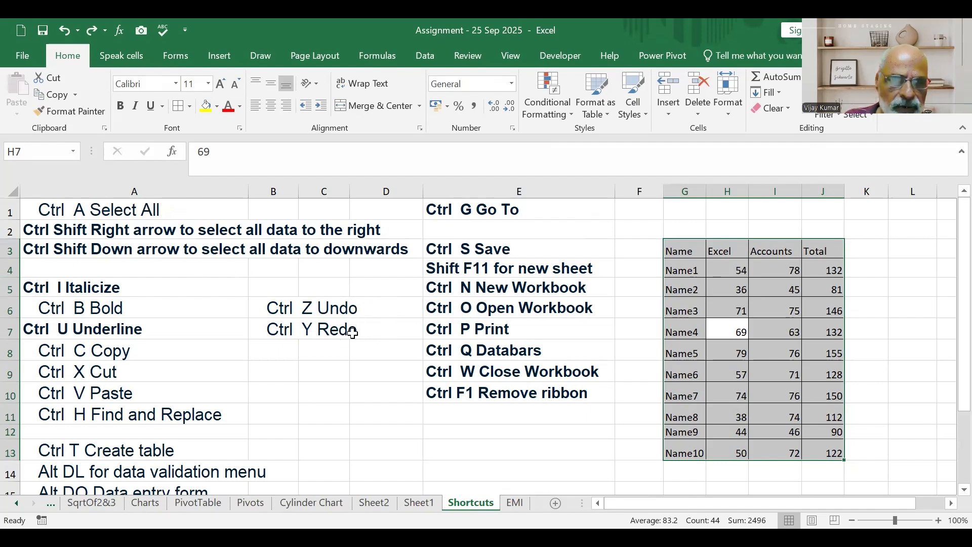
Copy the marks table G3:J13, paste it at G16 and undo the paste.
scroll(184, 317, down, 1)
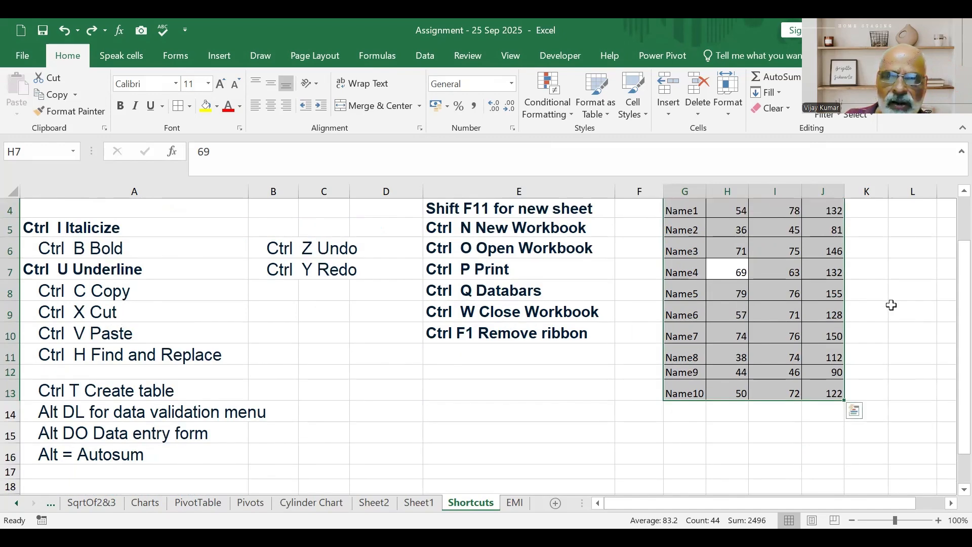
scroll(760, 276, up, 1)
key(ctrl+c)
scroll(759, 276, up, 1)
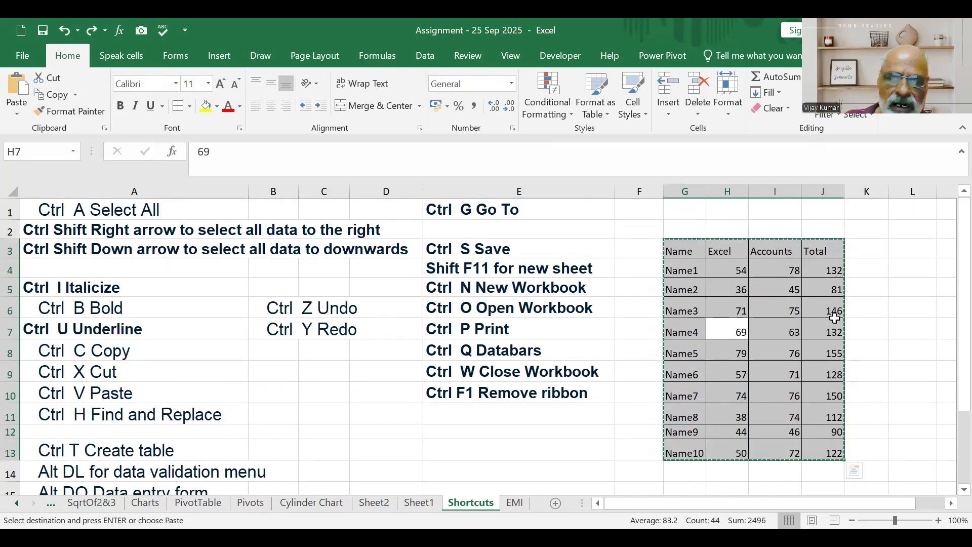
scroll(838, 336, down, 2)
click(694, 397)
key(ctrl+v)
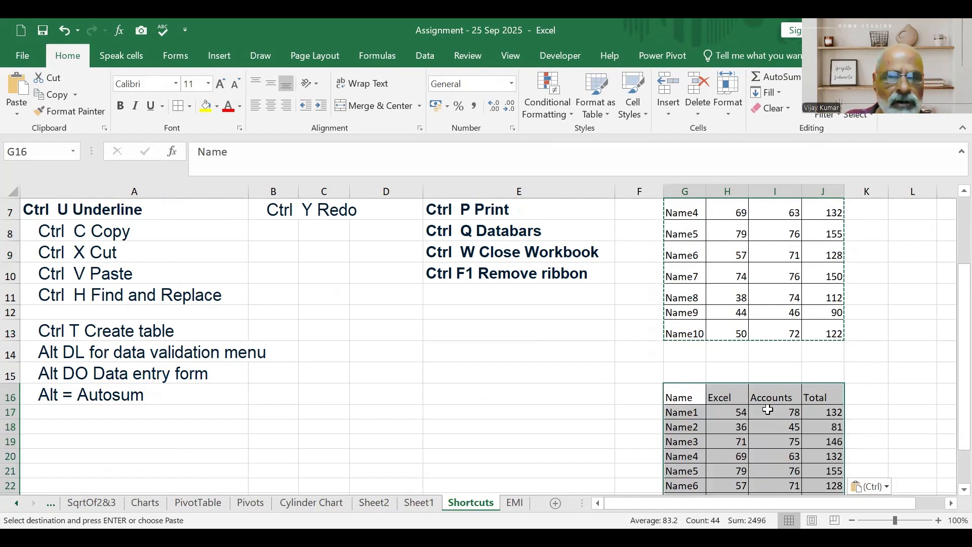
key(ctrl+z)
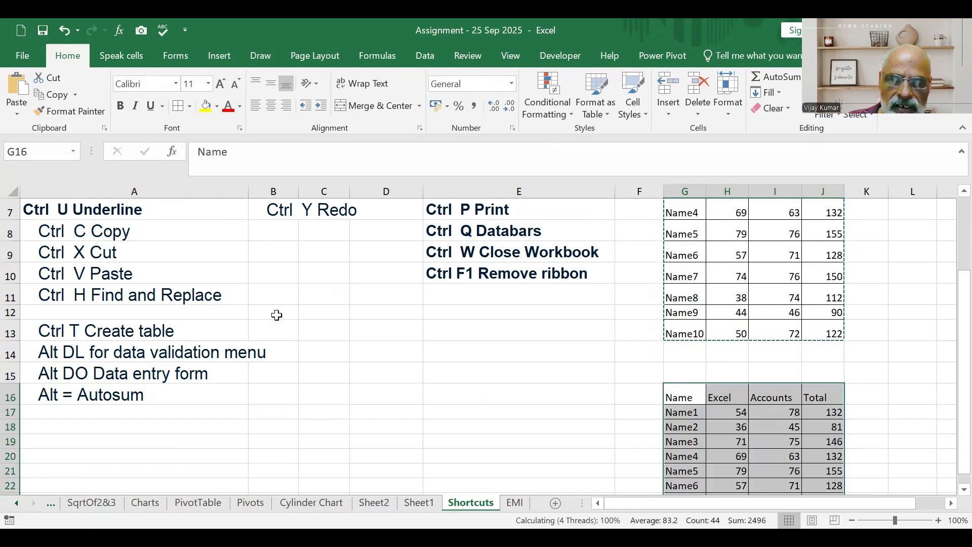
Cut the marks table G3:J13, move it to G17 and undo the move.
scroll(850, 336, up, 2)
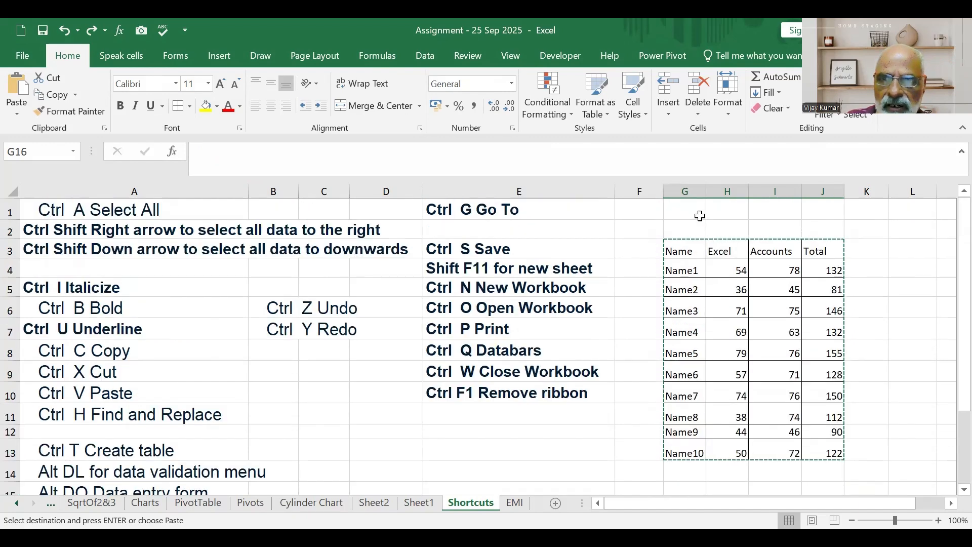
click(692, 247)
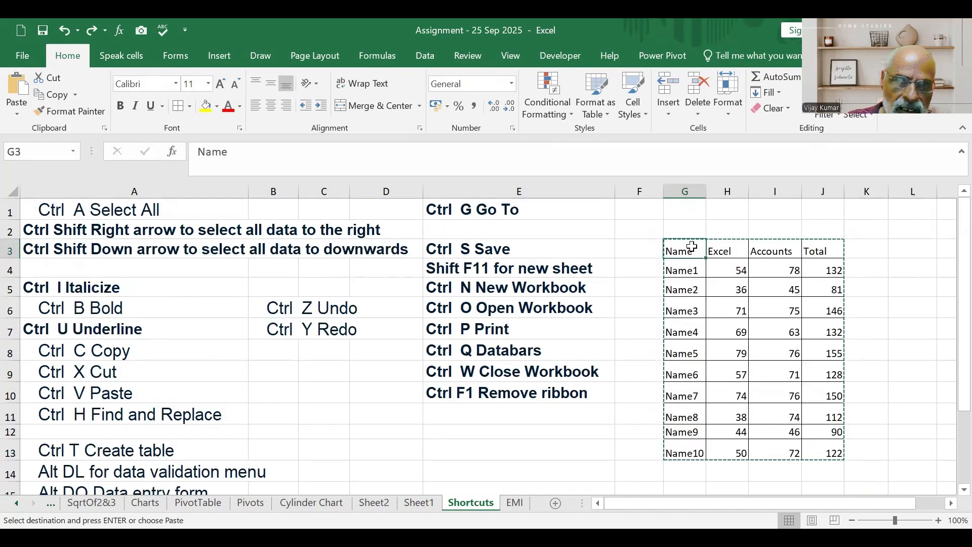
key(ctrl+a)
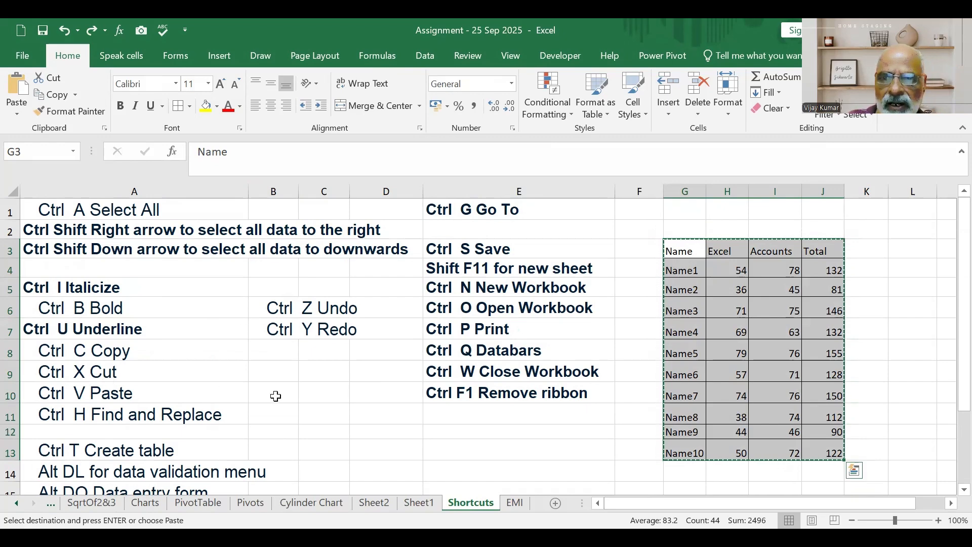
scroll(558, 425, down, 3)
click(684, 349)
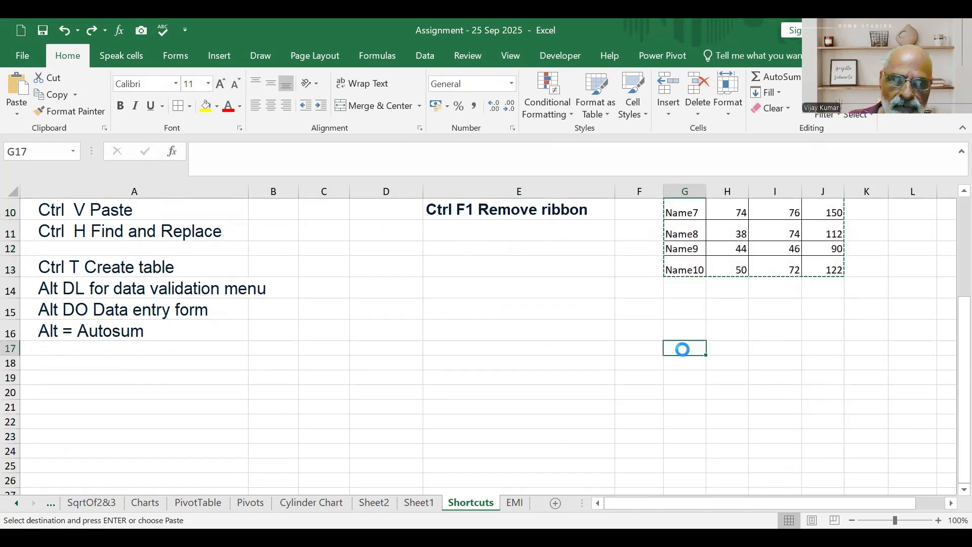
key(Return)
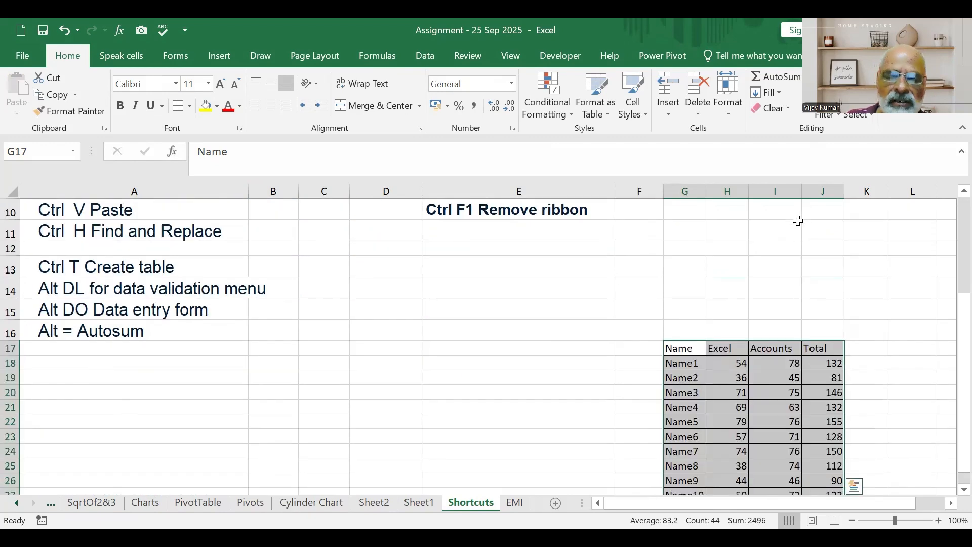
key(ctrl+z)
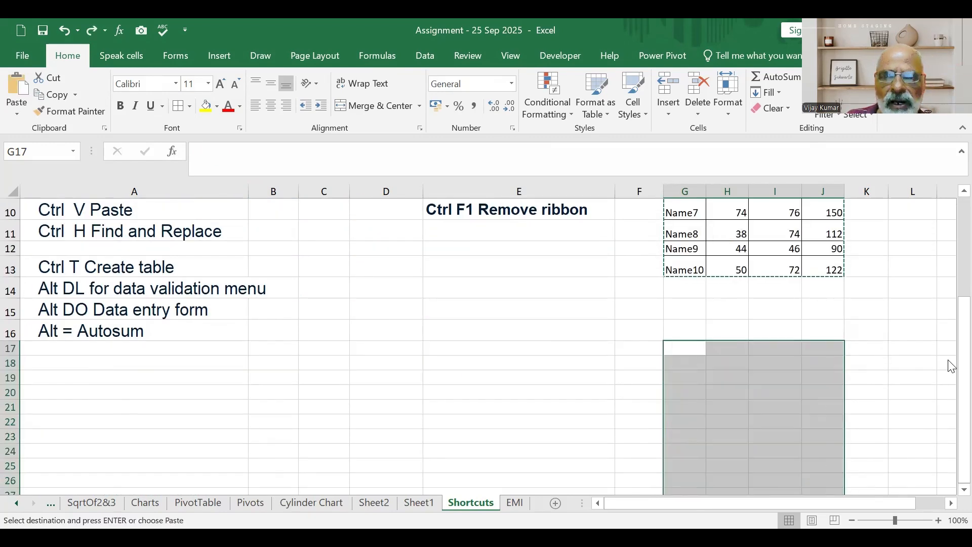
click(914, 329)
scroll(741, 345, up, 2)
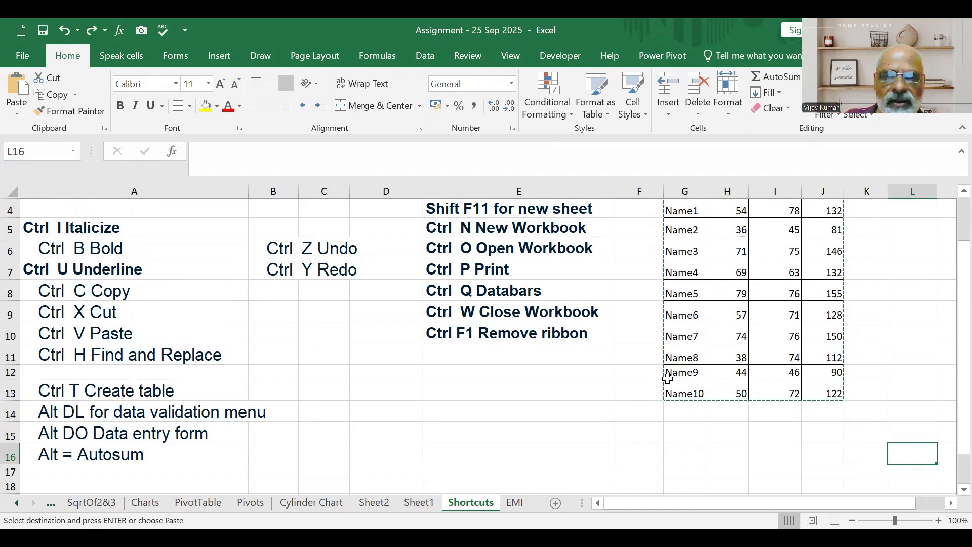
scroll(774, 345, up, 1)
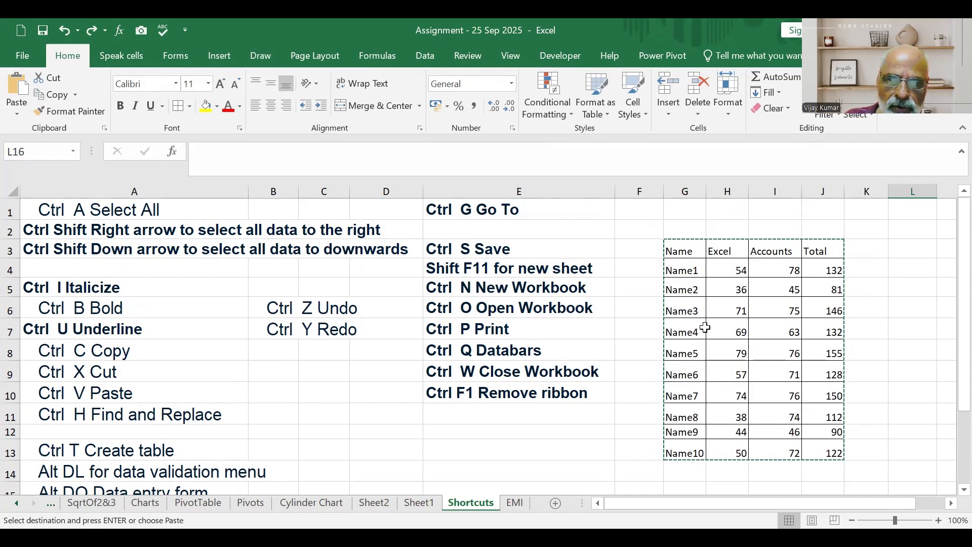
Search the sheet for the value 79 with Find and Replace, leaving the replacement blank, and close the dialog.
click(702, 329)
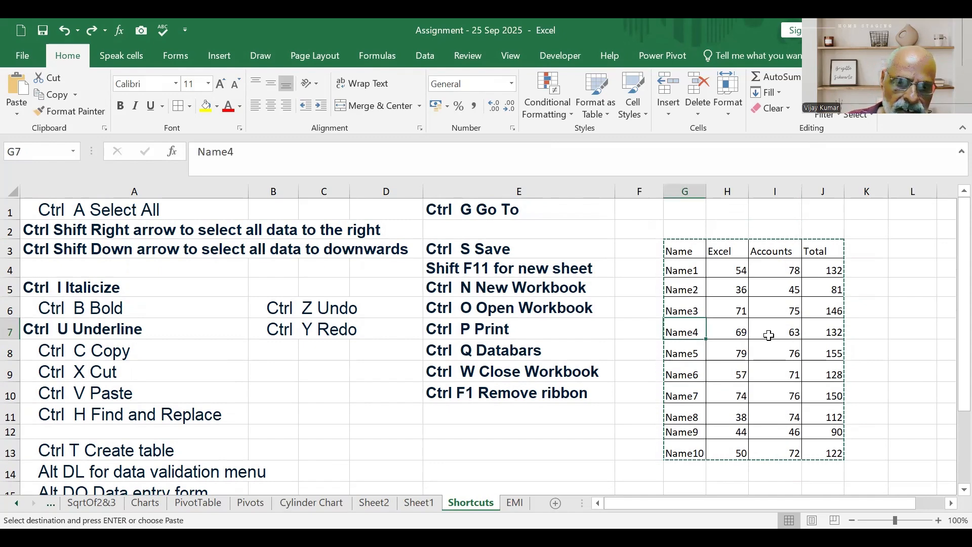
key(ctrl+h)
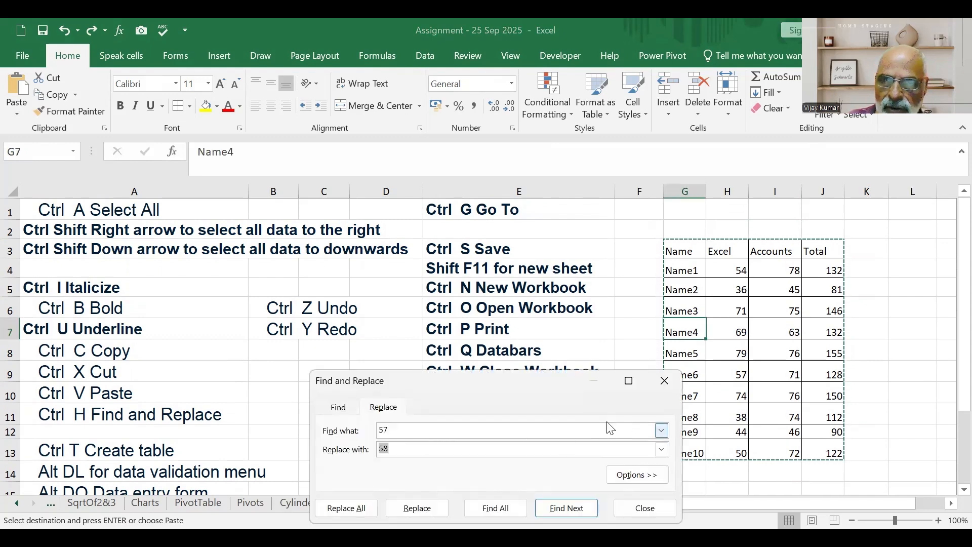
key(shift+Tab)
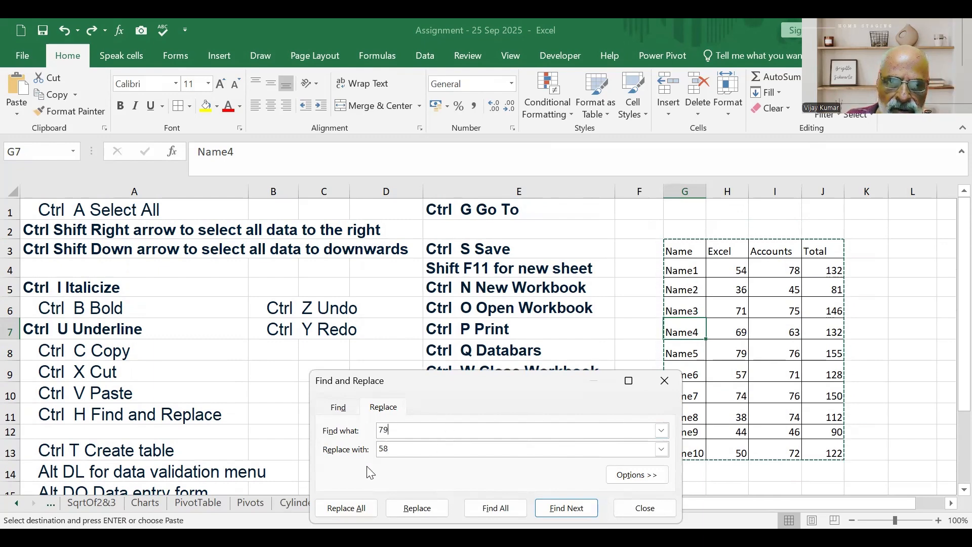
key(Tab)
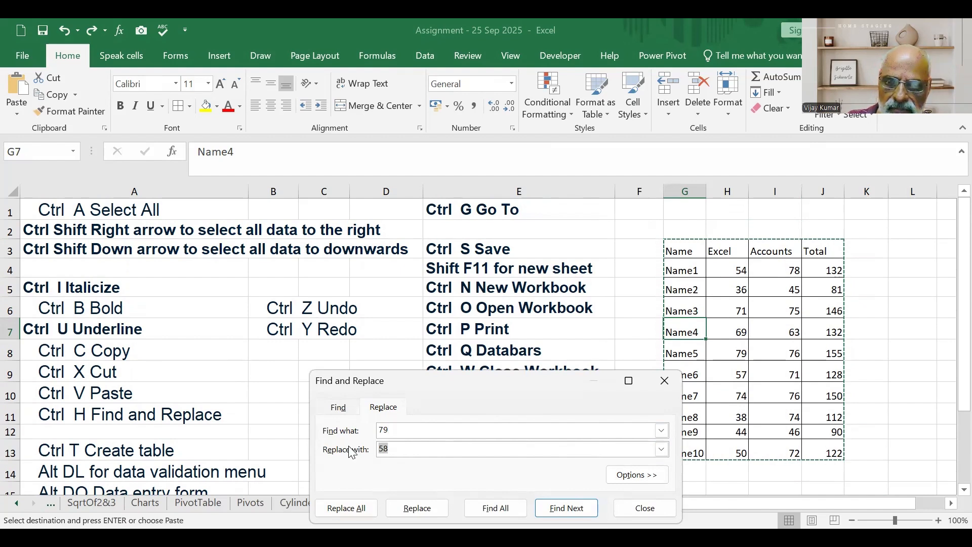
click(555, 509)
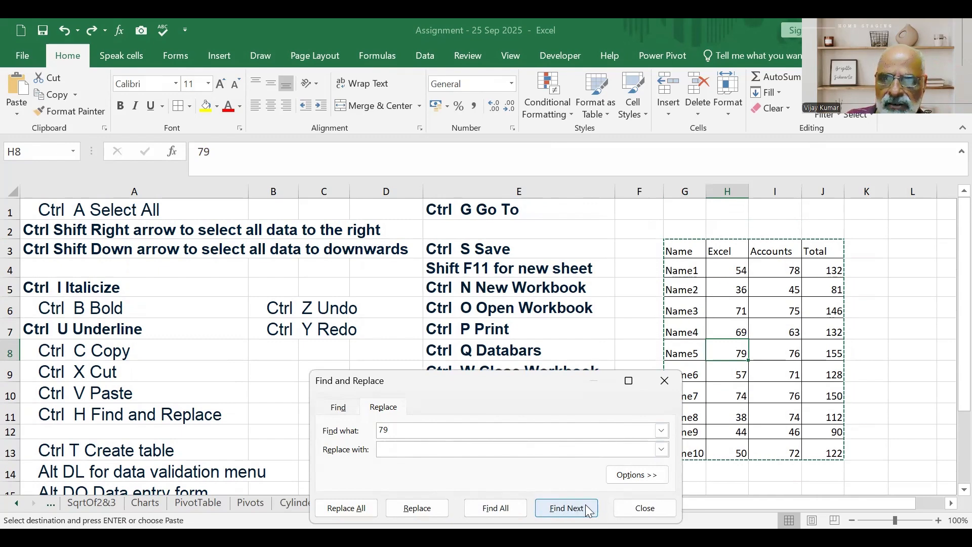
click(641, 509)
Set I10 to 79 and replace every 79 on the sheet with 78 using Find and Replace.
click(788, 395)
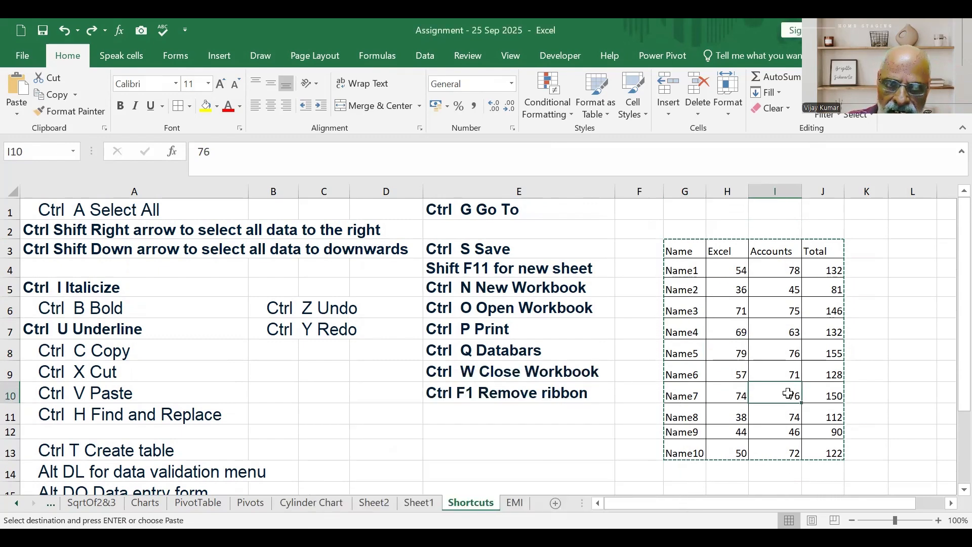
text(7)
click(737, 348)
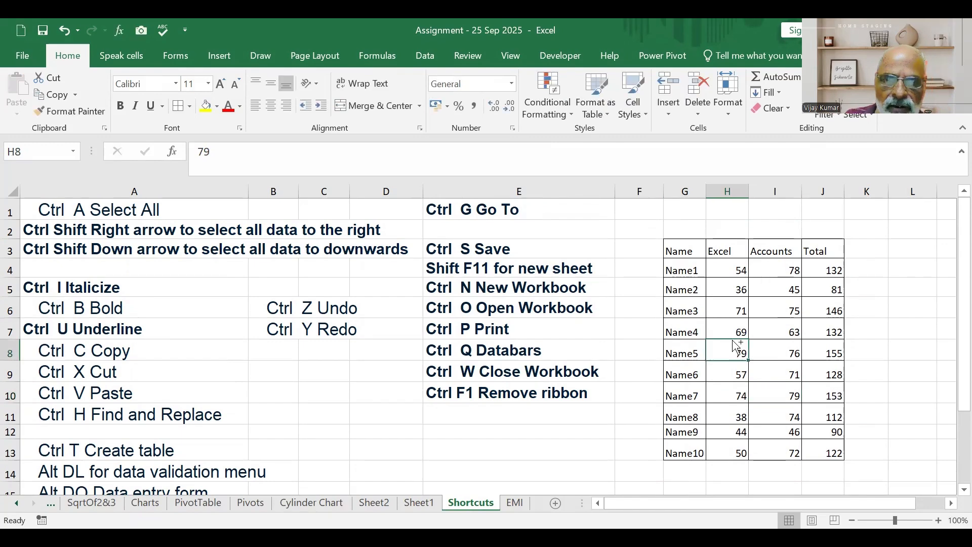
key(ctrl+h)
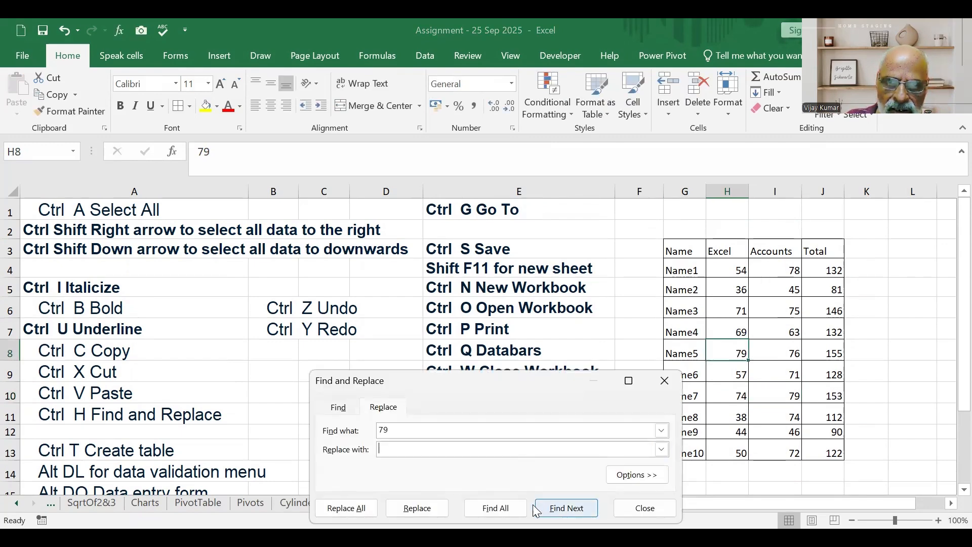
click(510, 504)
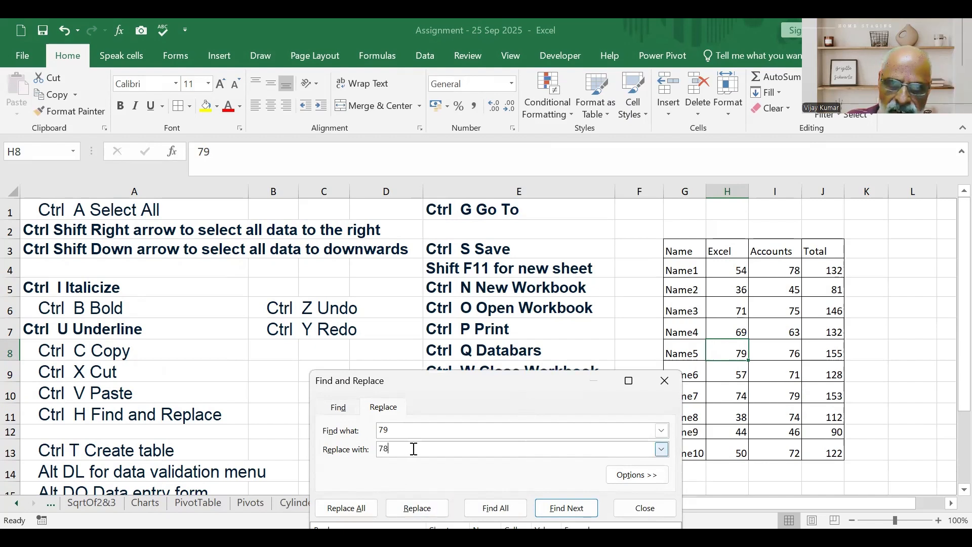
click(374, 509)
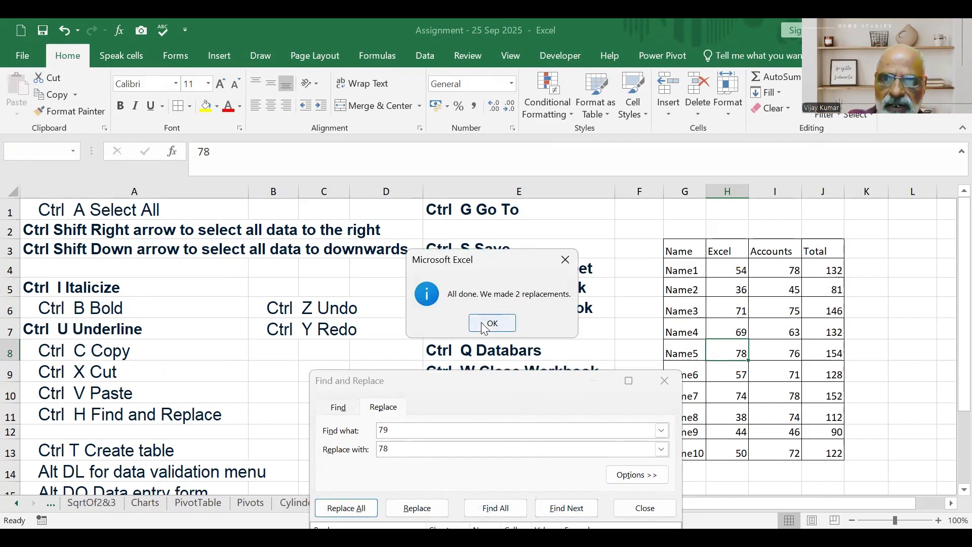
key(Return)
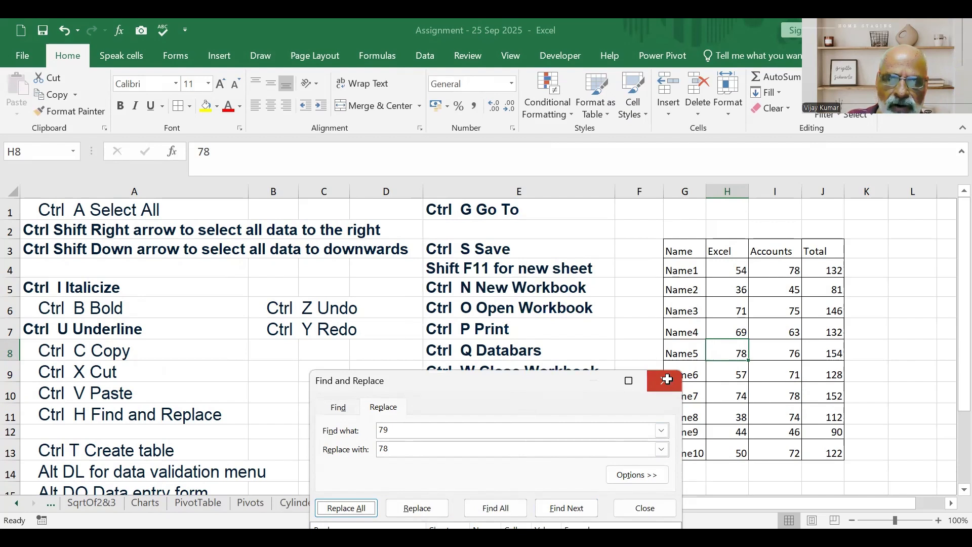
click(665, 381)
Undo the replacement of all 79 values and the edit to Name7's Accounts mark in I10.
key(ctrl+z)
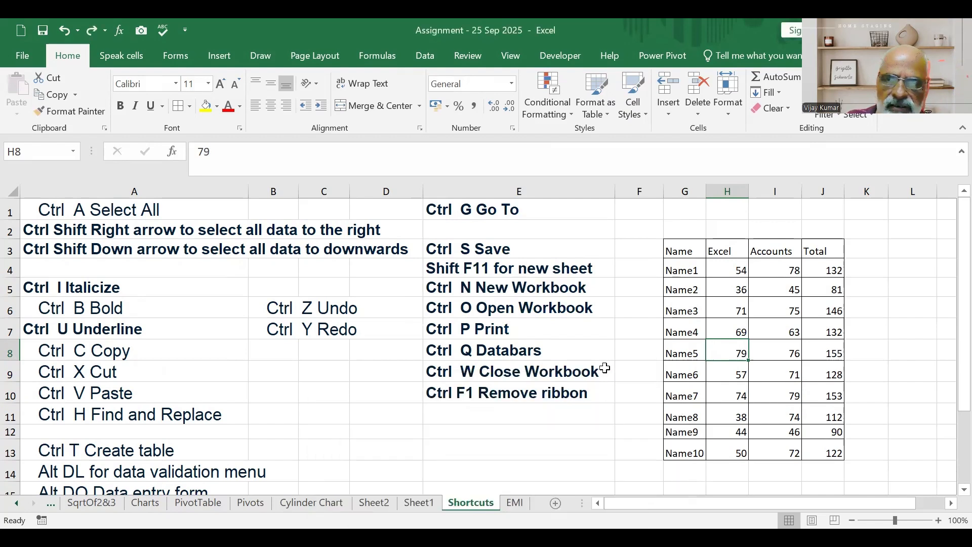
click(793, 398)
key(ctrl+z)
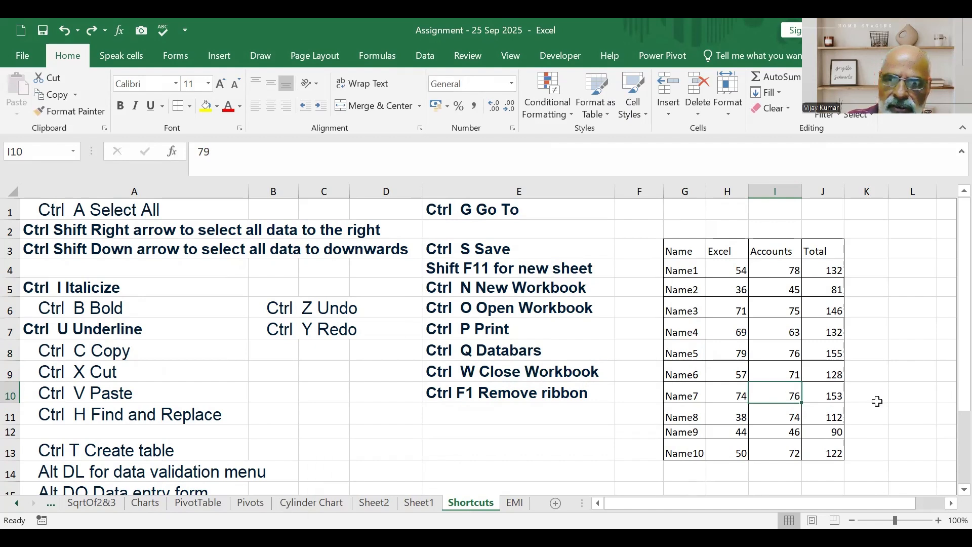
click(730, 352)
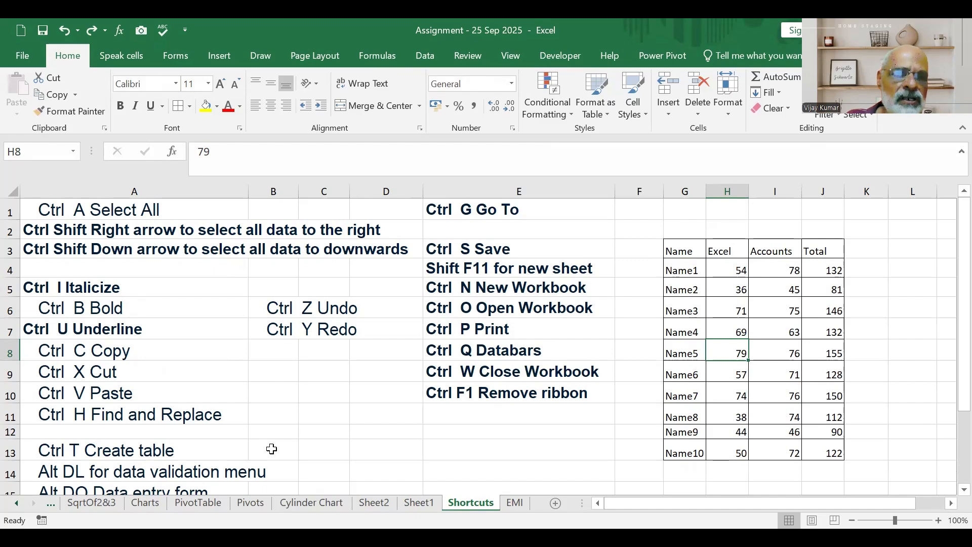
Convert the marks range G3:J13 into an Excel table with headers and undo the conversion.
scroll(152, 403, down, 1)
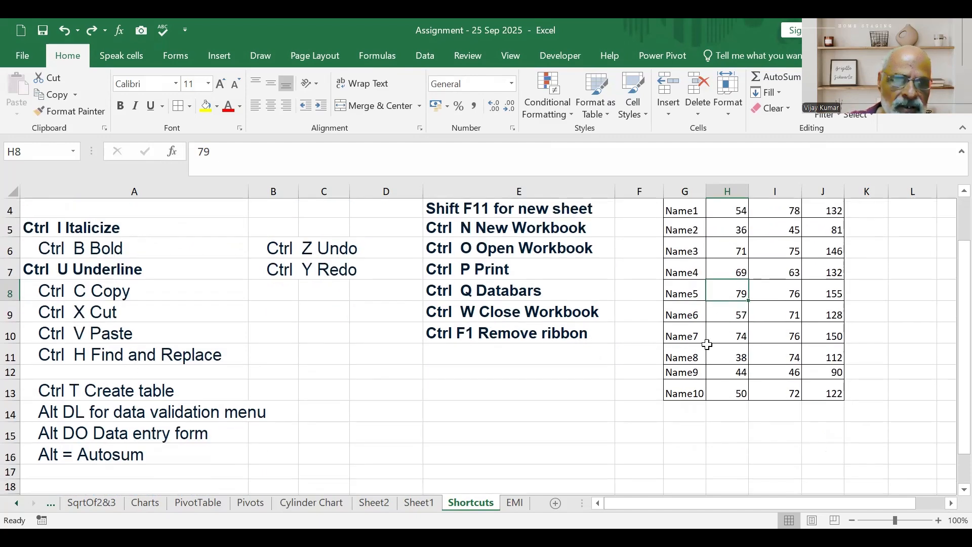
scroll(708, 345, up, 1)
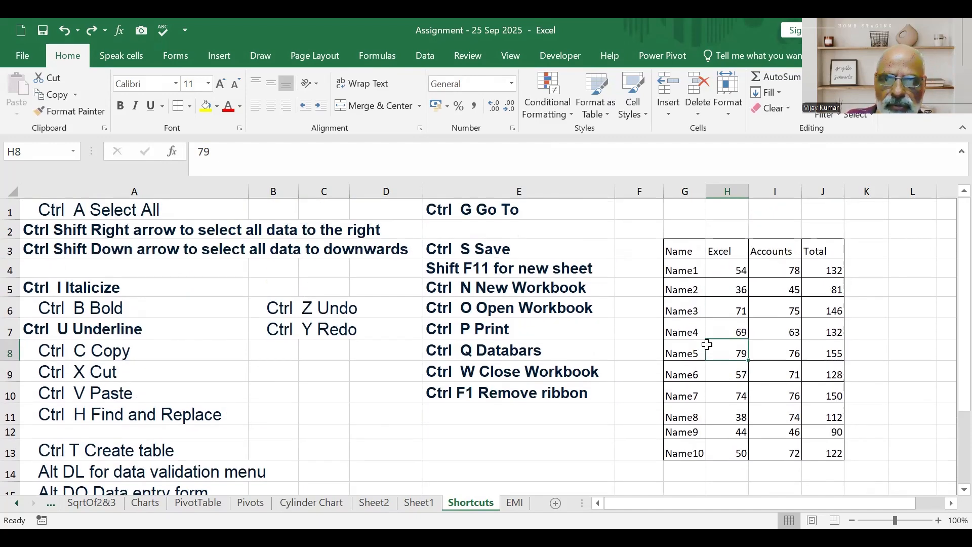
click(714, 331)
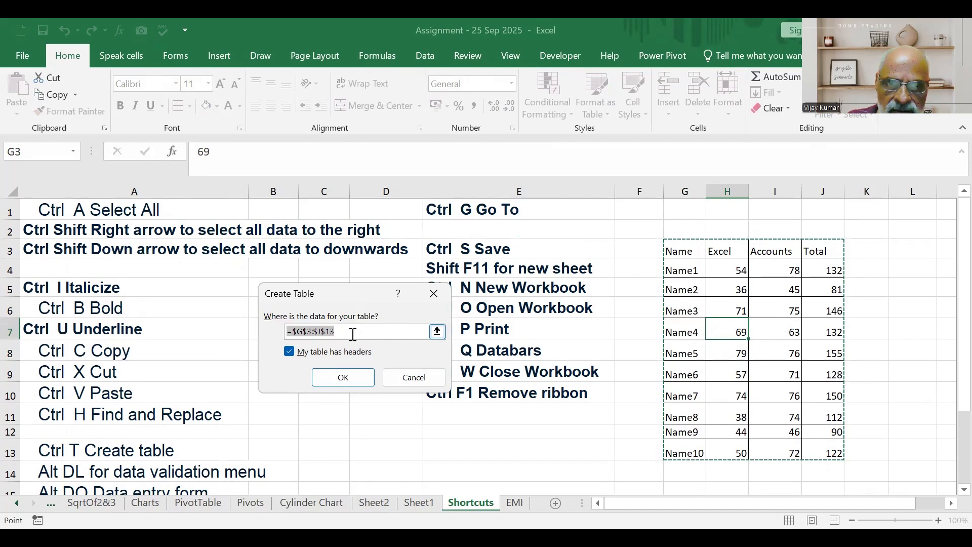
click(361, 374)
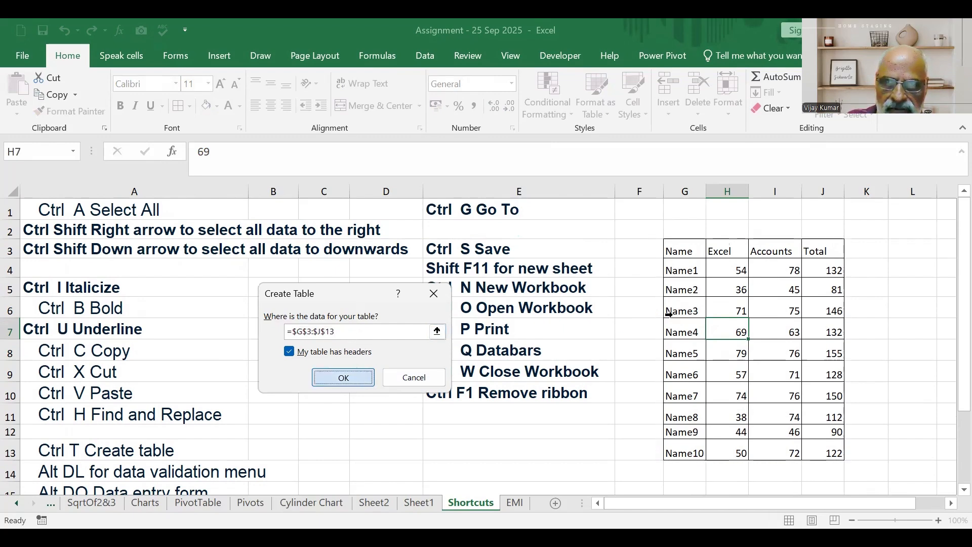
click(900, 324)
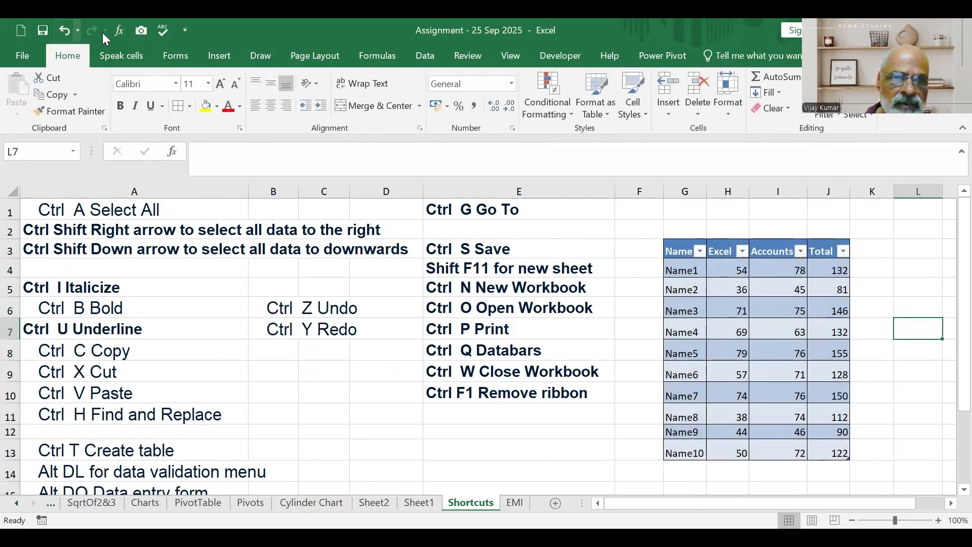
key(ctrl+z)
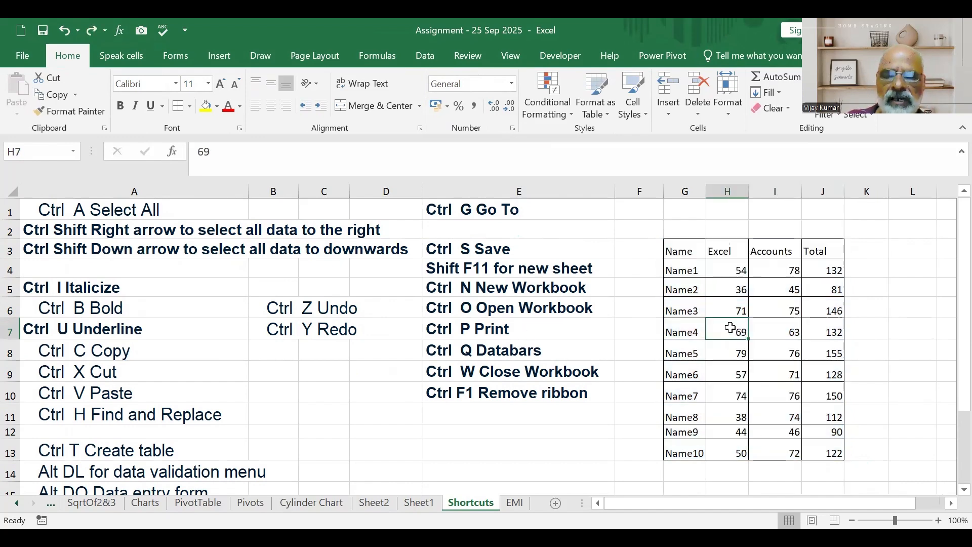
Create an Excel table again from G3:J13, keeping the first row as headers.
click(816, 378)
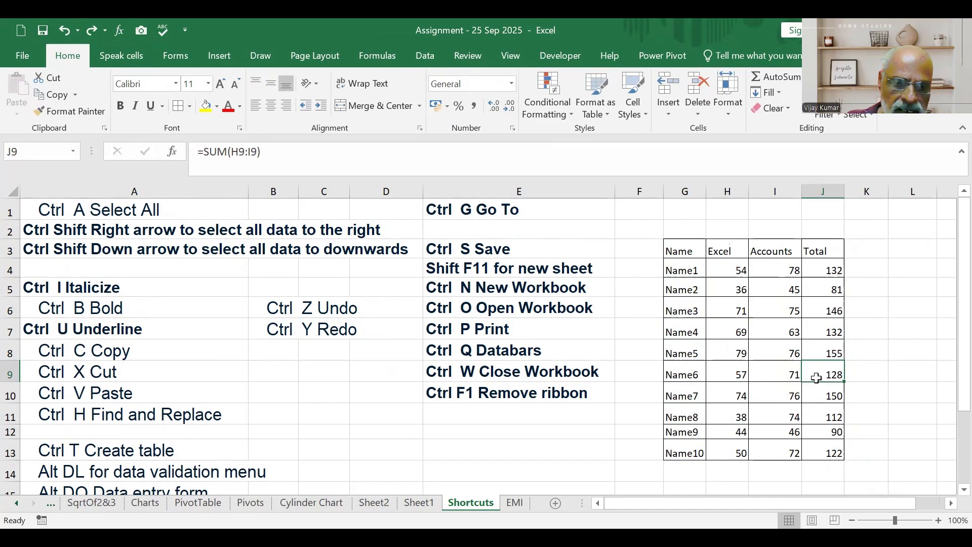
key(ctrl+t)
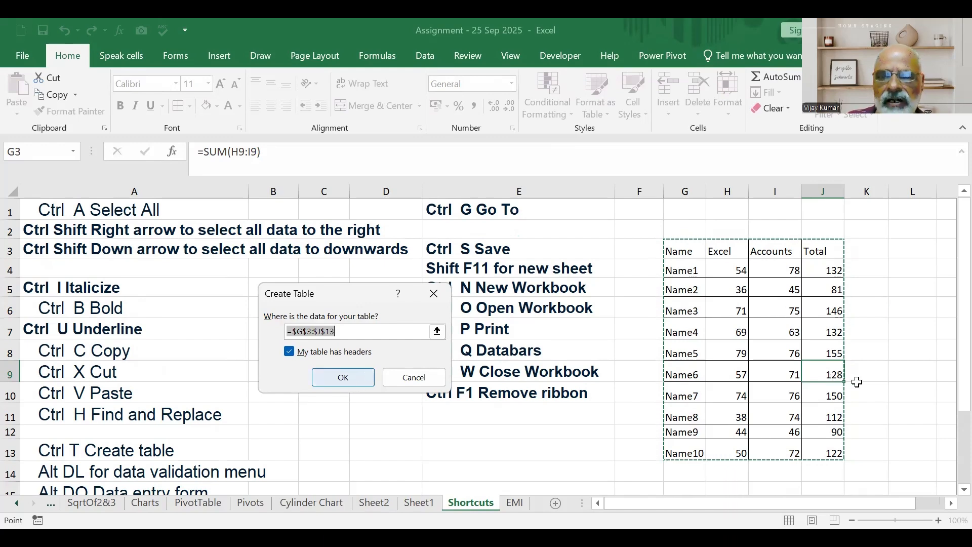
key(Return)
scroll(766, 421, down, 1)
scroll(786, 408, up, 1)
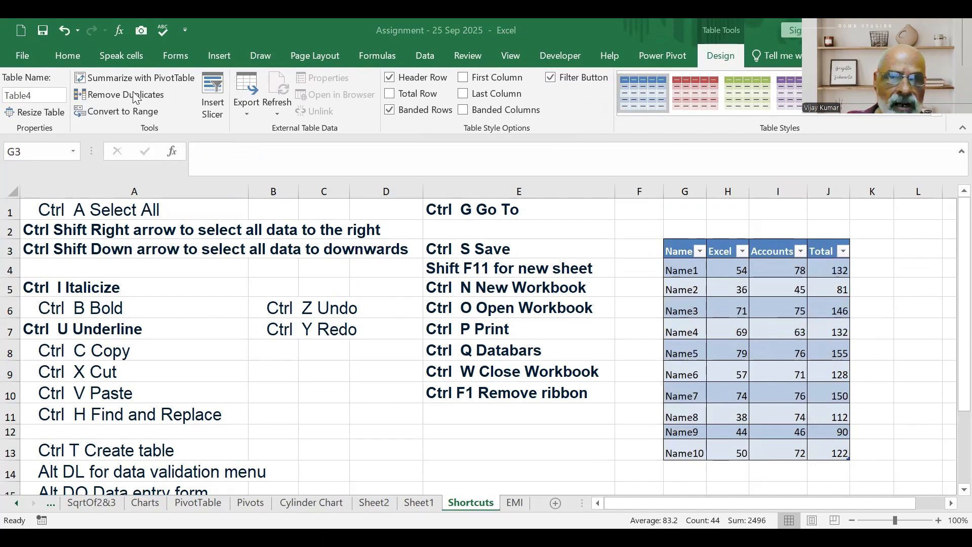
Open the slicer field choices for the marks table, cancel them and undo the table creation.
click(221, 57)
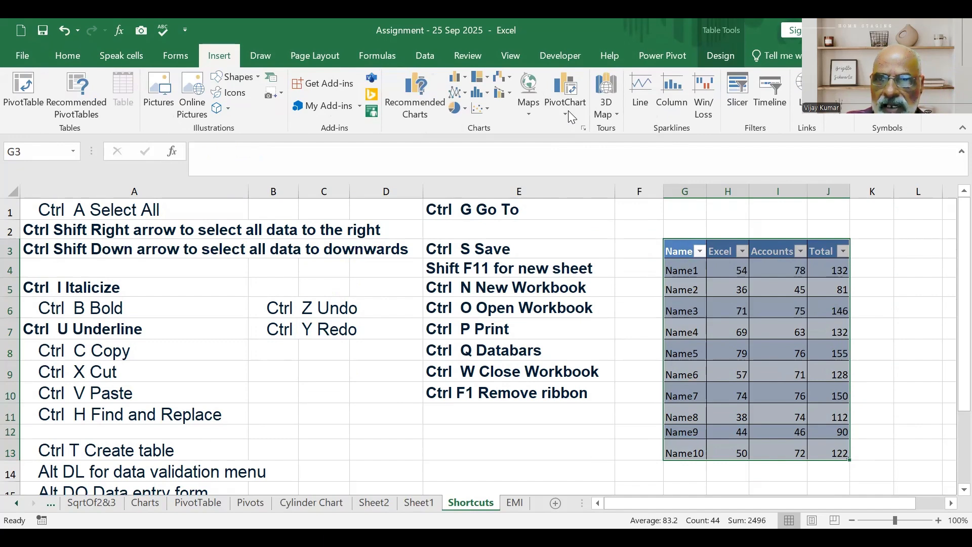
click(745, 99)
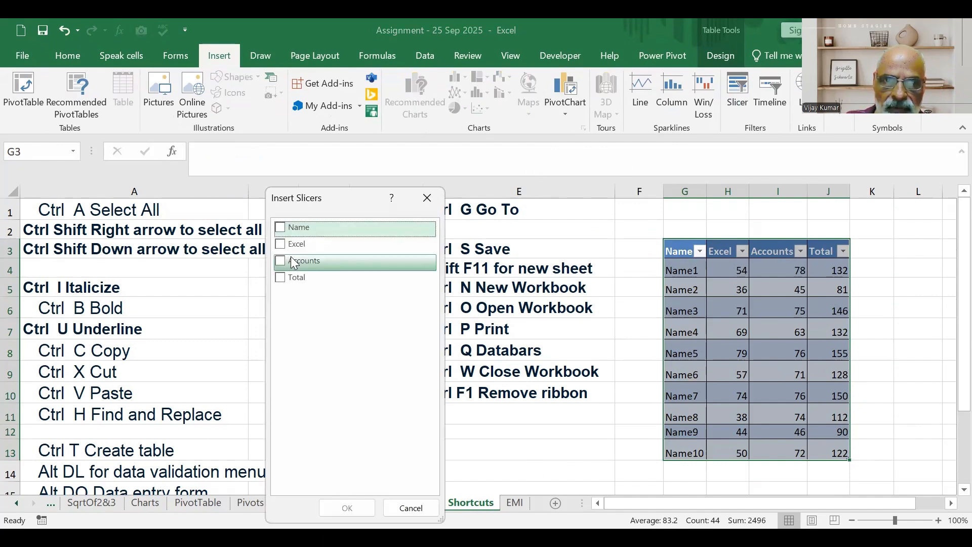
click(427, 508)
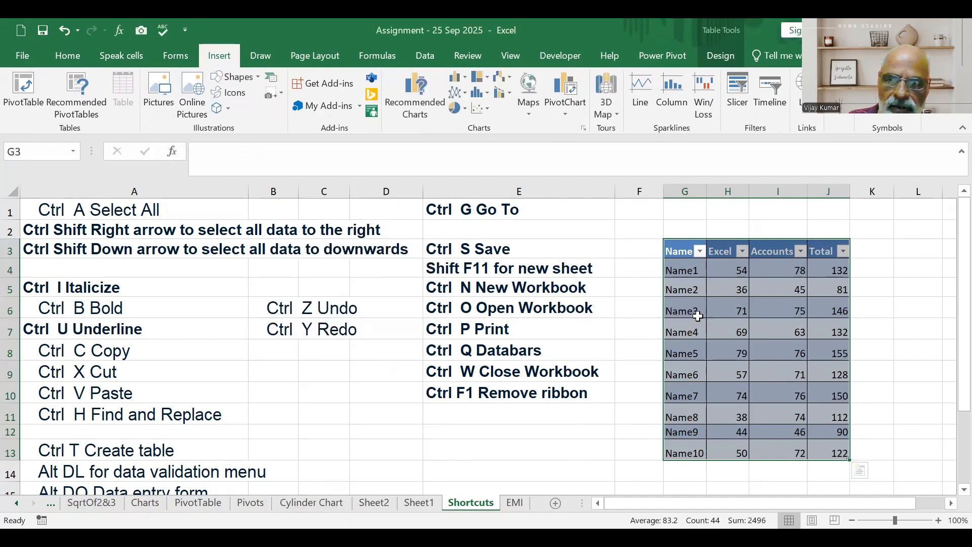
key(ctrl+z)
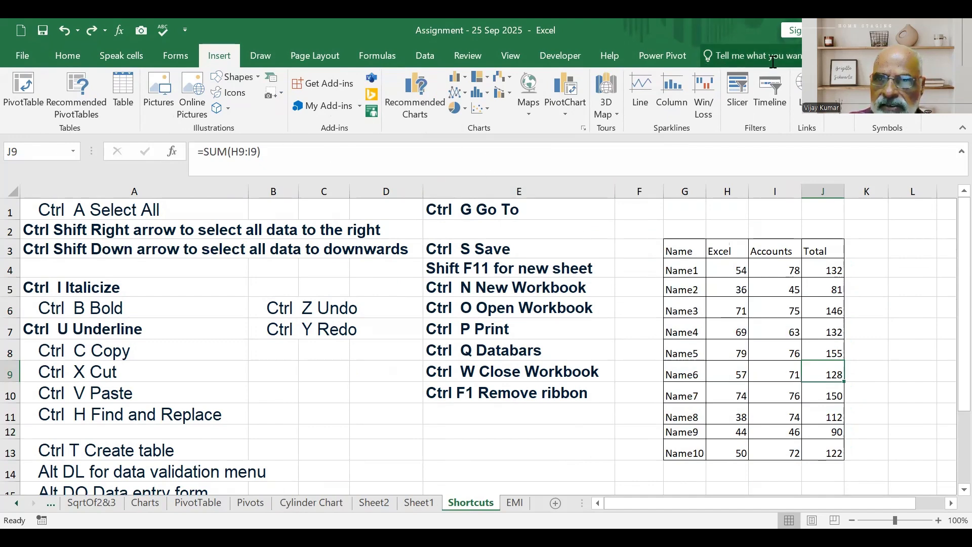
Try to insert a slicer for the plain marks range and dismiss the existing connections dialog.
click(746, 89)
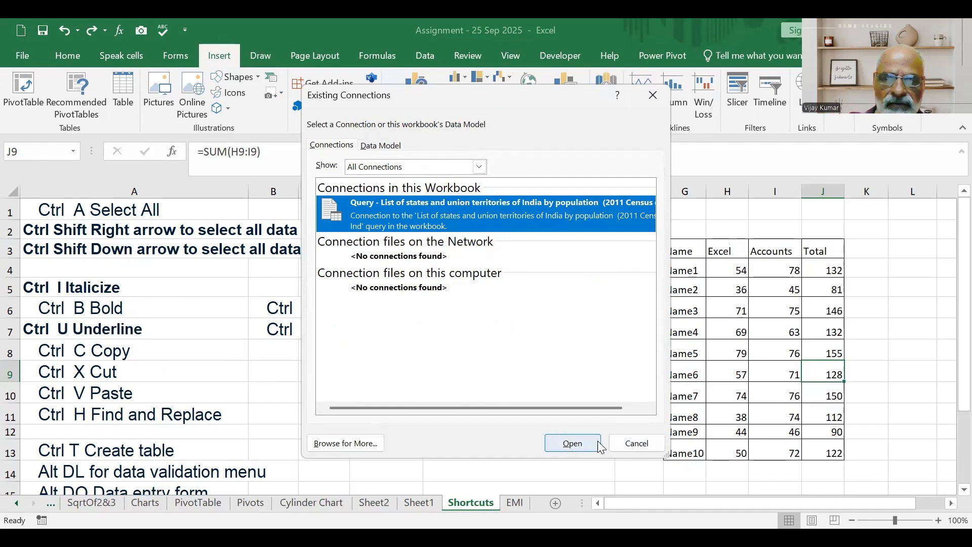
click(583, 445)
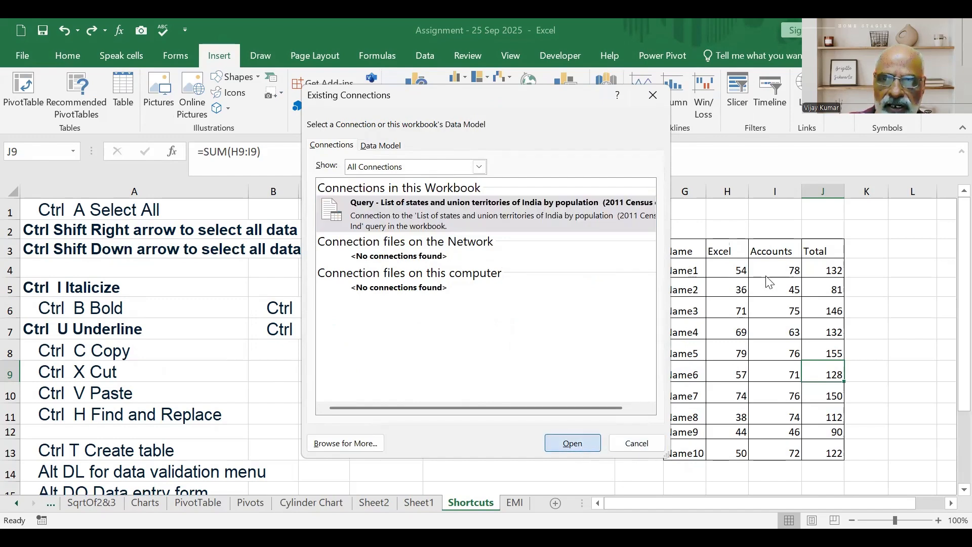
click(780, 262)
click(780, 286)
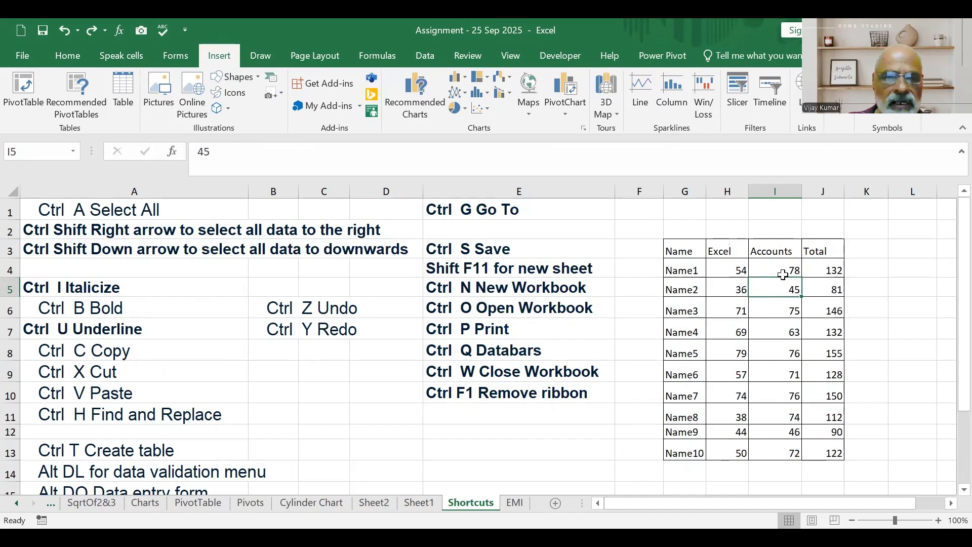
scroll(152, 446, down, 1)
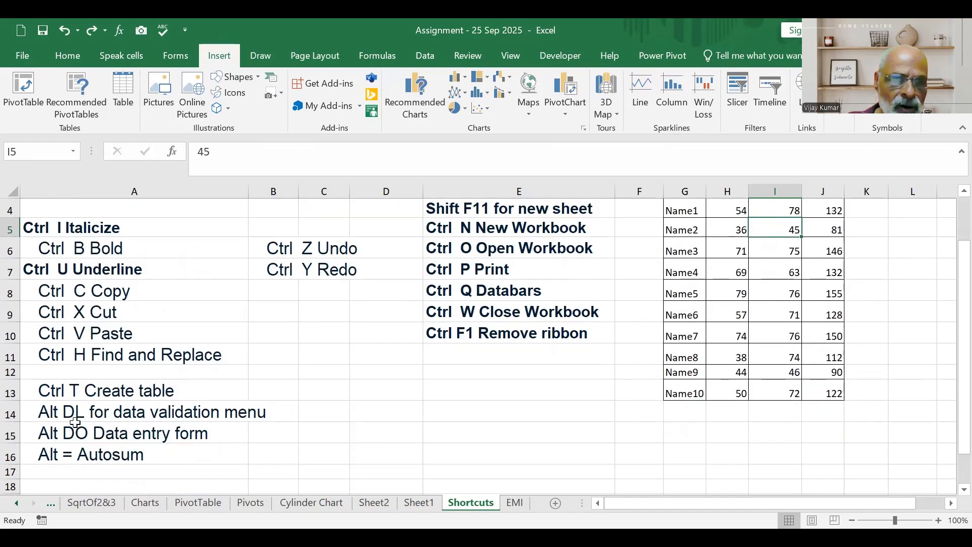
click(681, 455)
text(Nam)
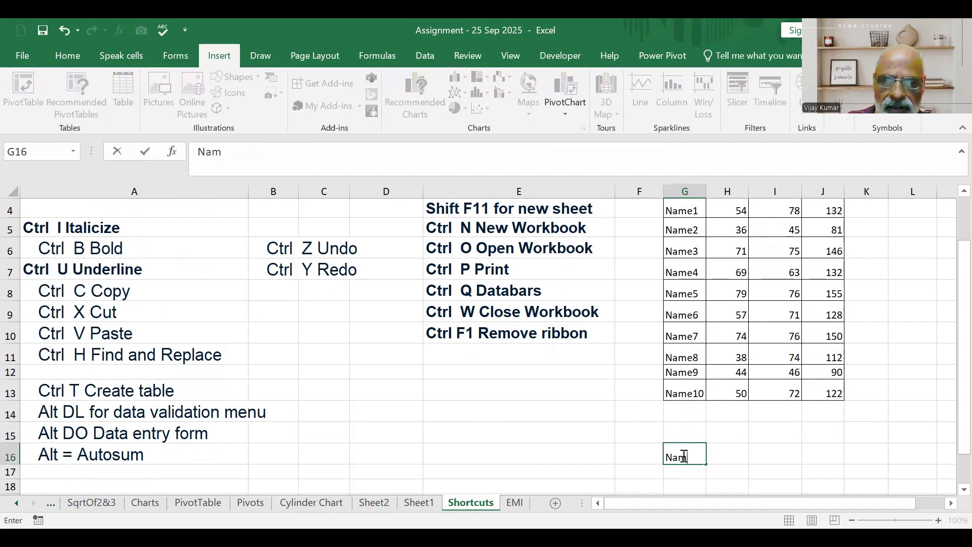
scroll(709, 446, down, 2)
key(BackSpace)
key(BackSpace)
key(BackSpace)
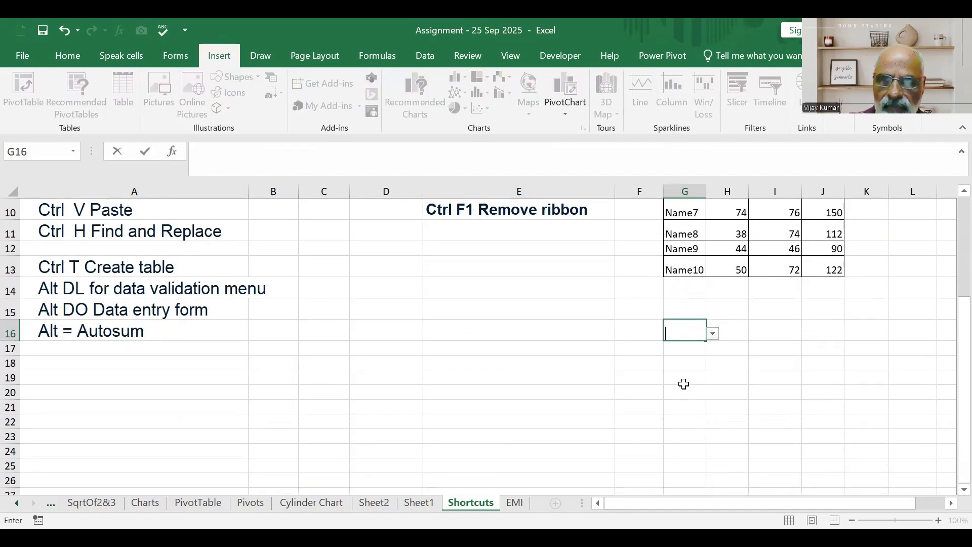
Enter the column headers Name, Excel and Accounts in cells G19:I19 below the marks table.
click(704, 383)
text(Name)
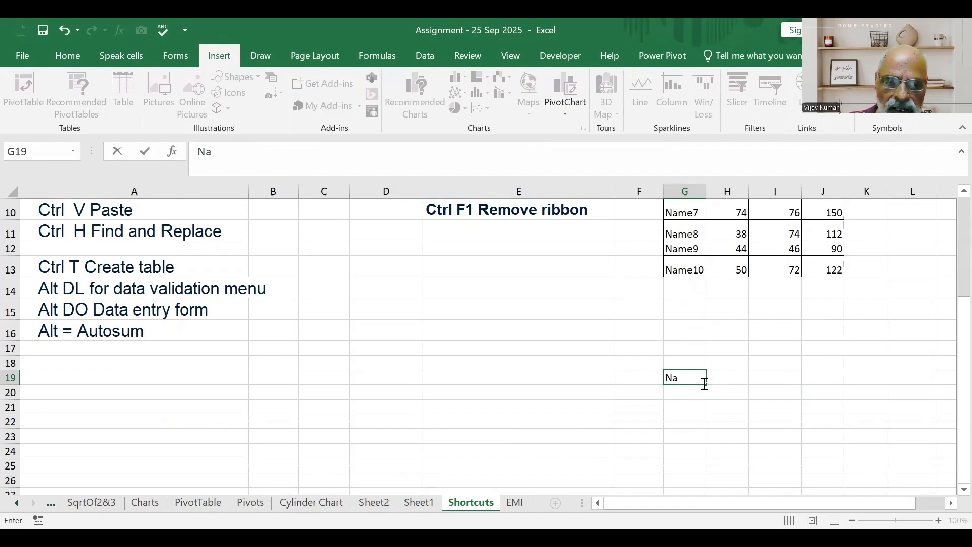
click(740, 379)
text(Excel)
click(765, 377)
text(Accounts)
click(684, 391)
scroll(712, 362, up, 2)
scroll(715, 358, down, 2)
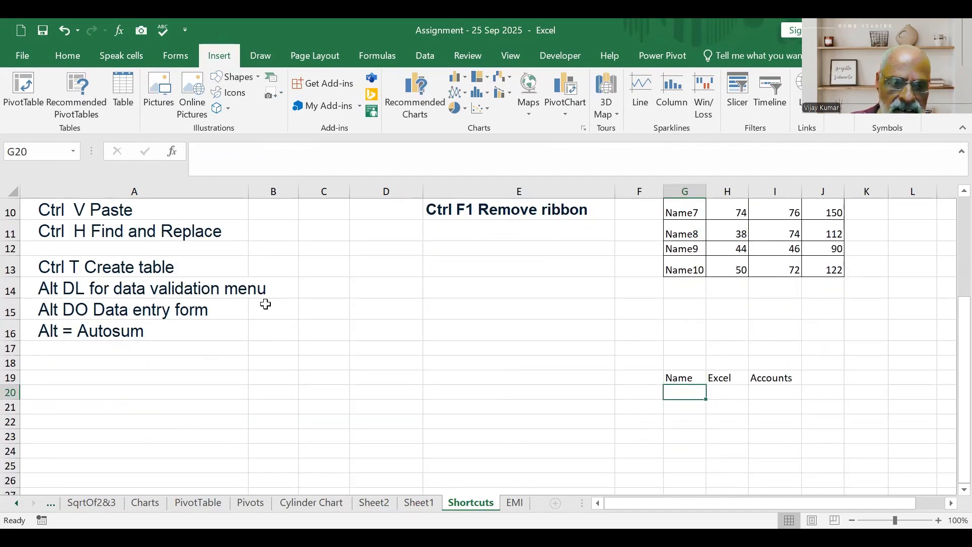
Open data validation for cell G20 under the Name header and allow List values.
key(alt+d)
key(l)
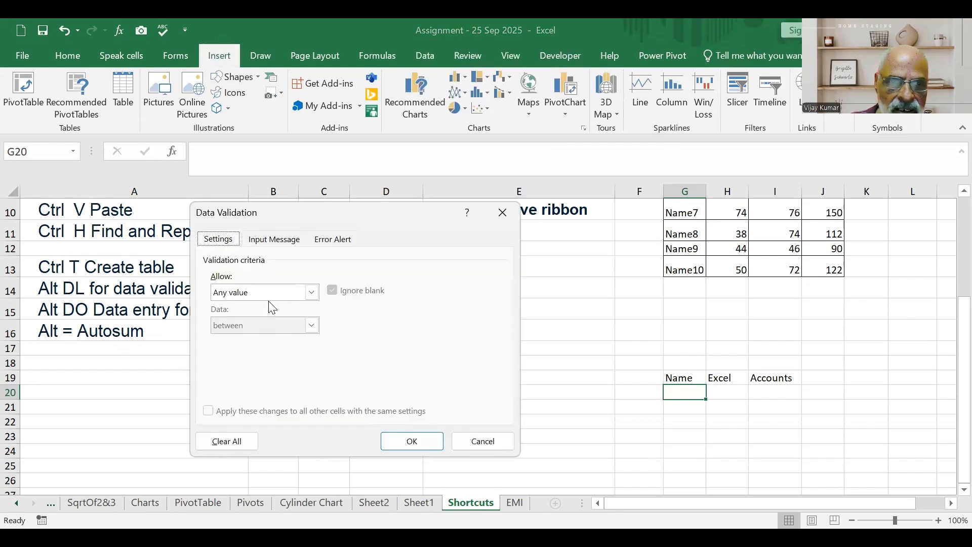
click(311, 292)
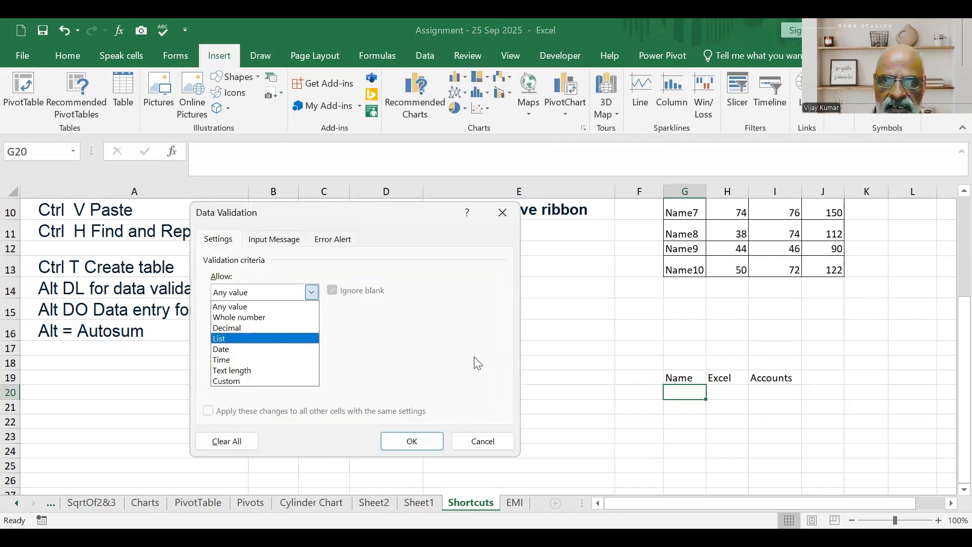
click(244, 339)
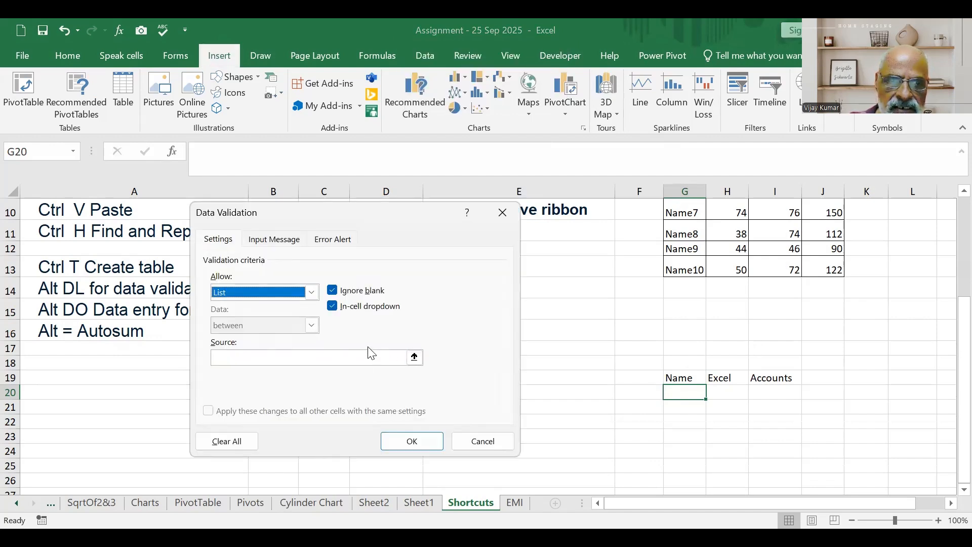
Use G4:G13 as the validation list source for G20, apply the rule and check the cell's list of choices.
click(414, 358)
scroll(687, 317, up, 3)
click(689, 271)
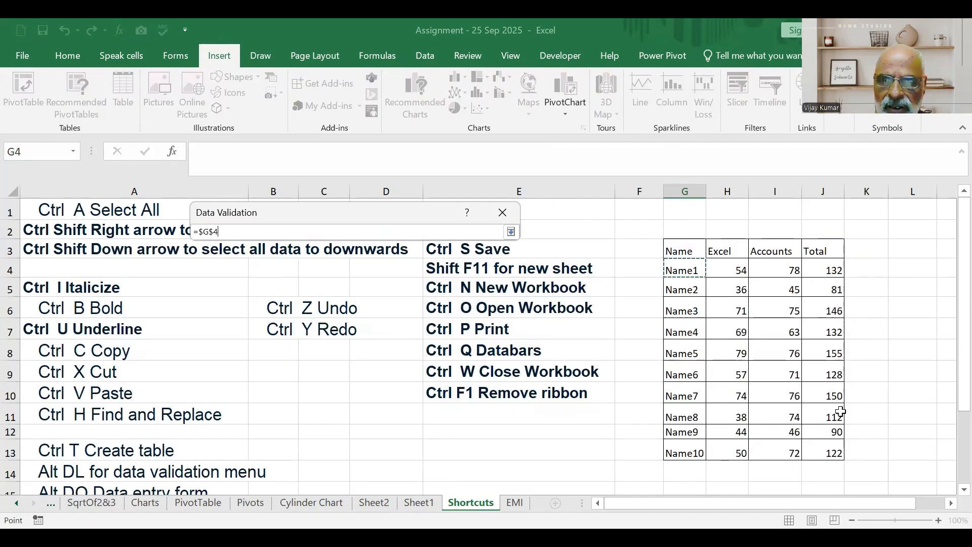
scroll(841, 412, down, 2)
key(ctrl+shift+Down)
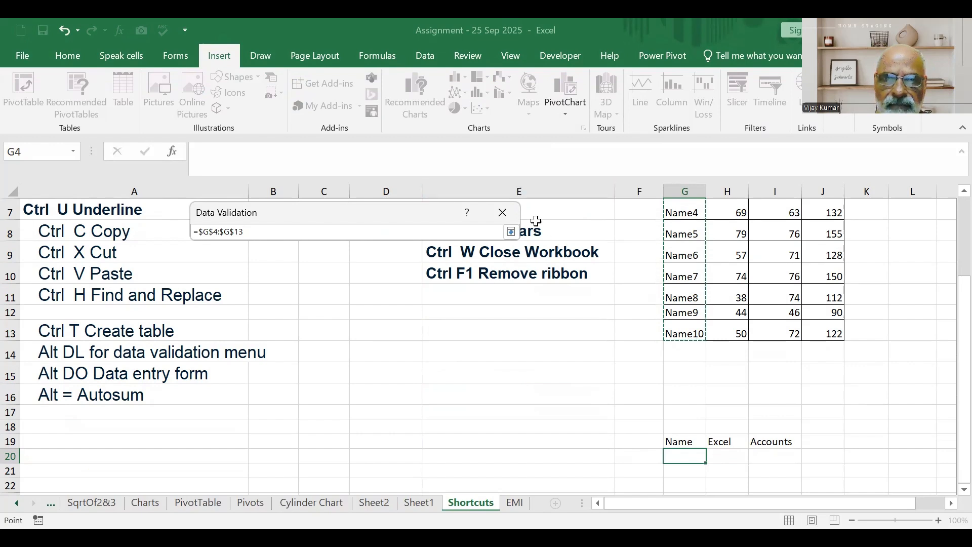
click(512, 232)
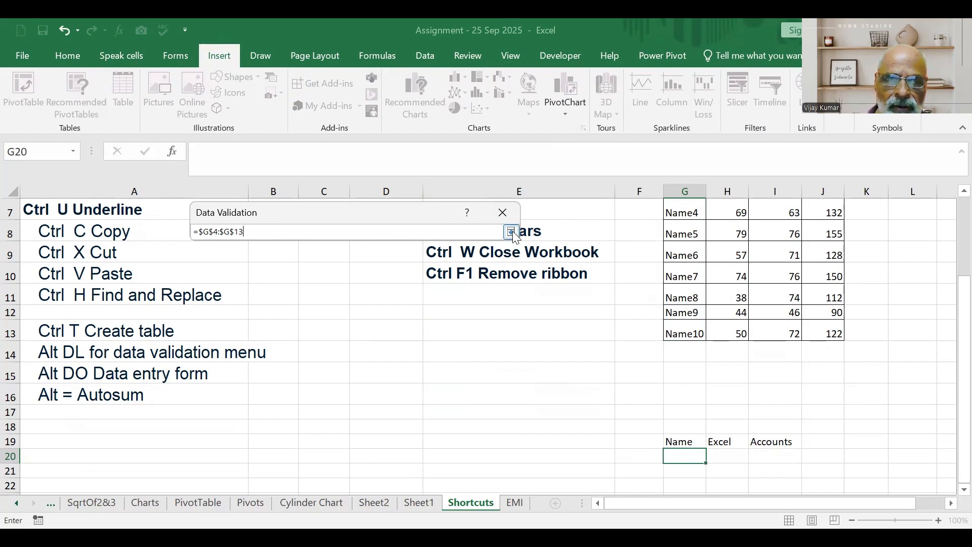
click(423, 447)
click(711, 458)
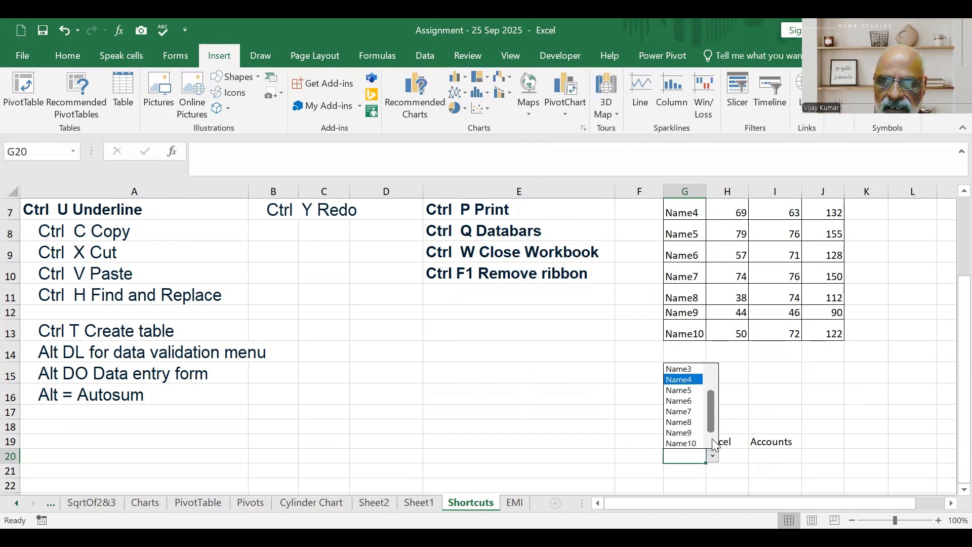
click(758, 458)
Start a VLOOKUP formula with its function arguments in H20 under Excel, using G20 as the lookup value.
click(731, 458)
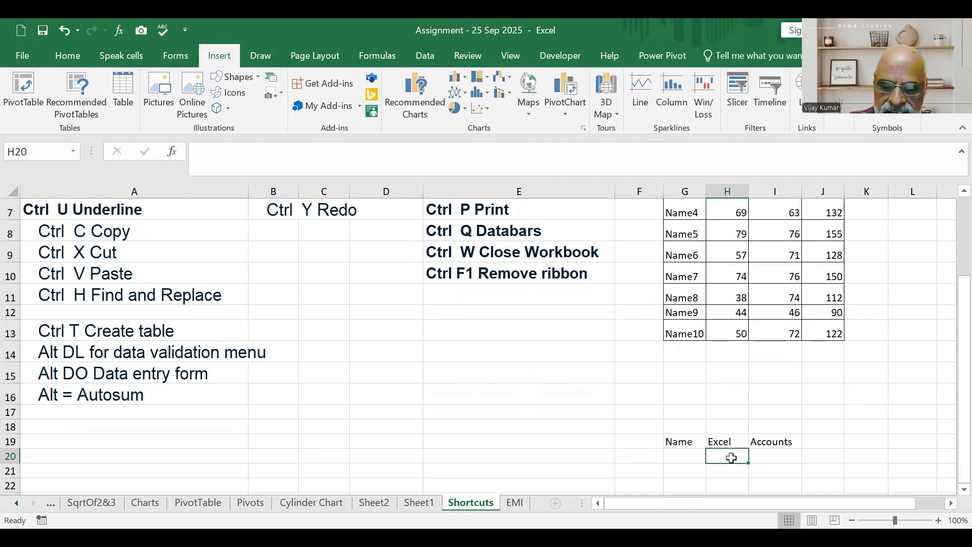
text(=)
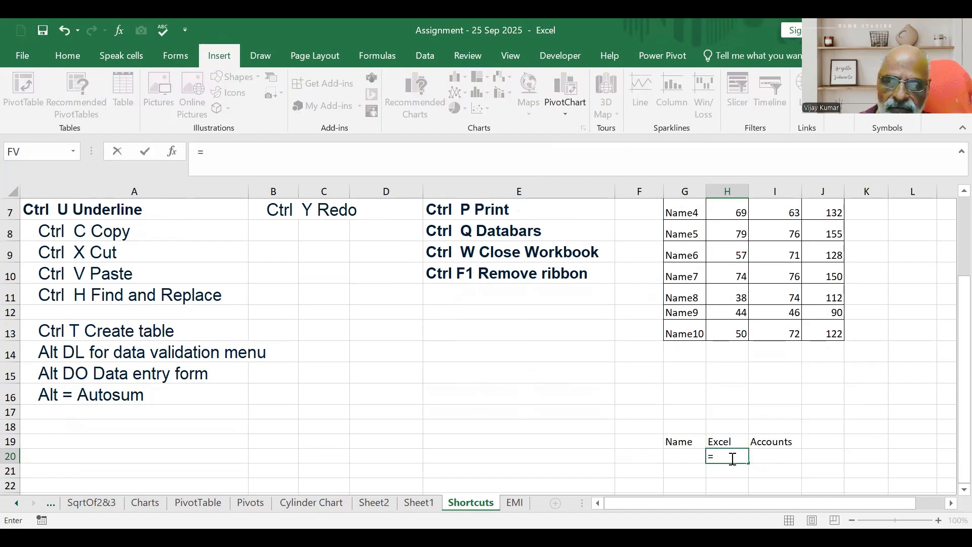
text(vl)
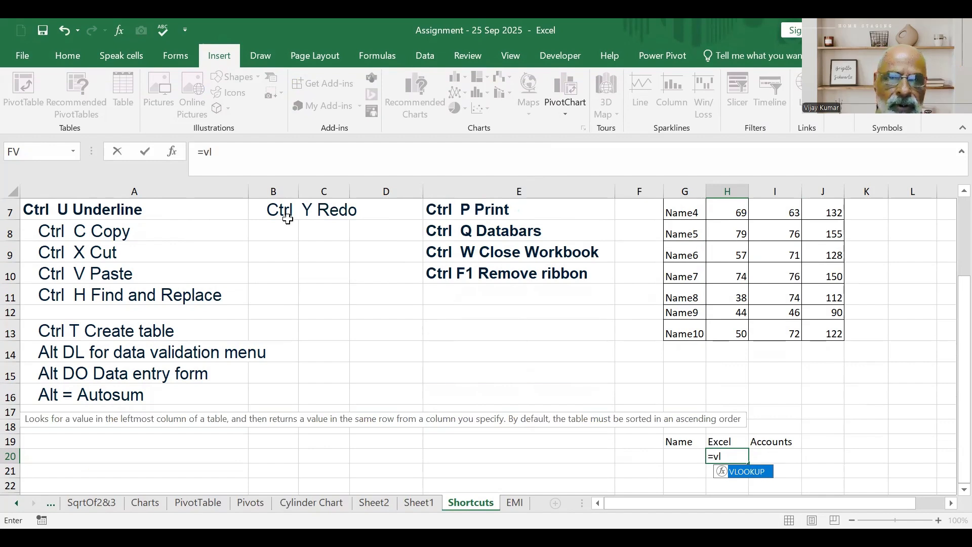
key(Tab)
click(176, 150)
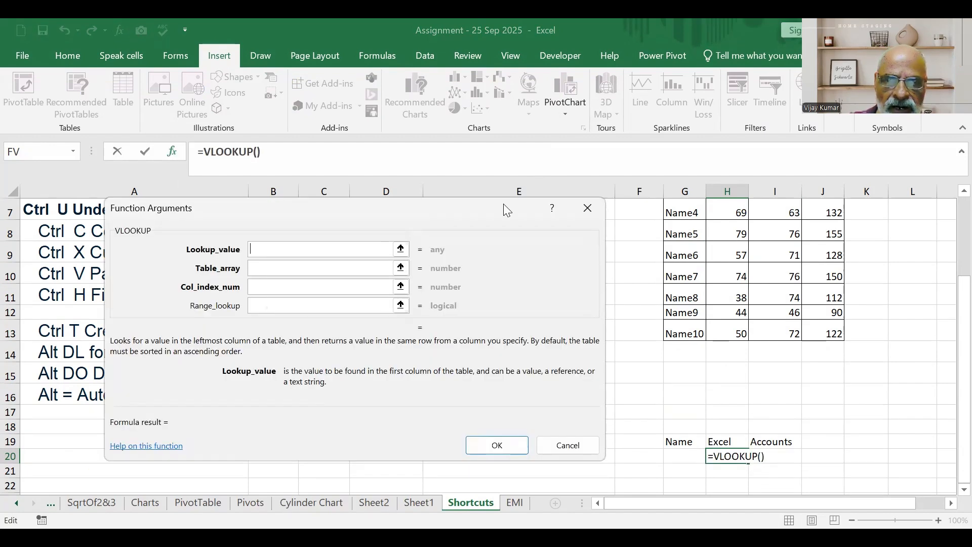
click(685, 454)
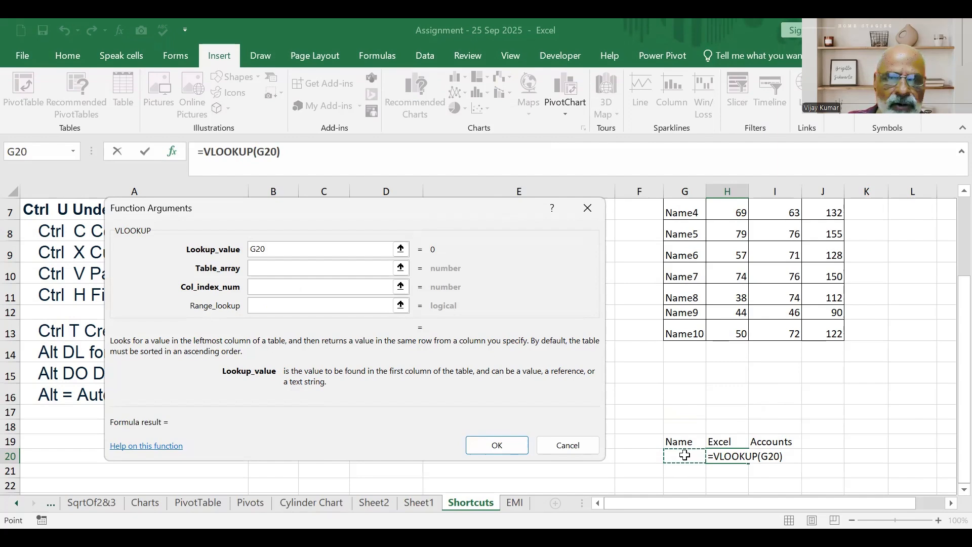
Set the table array of the H20 lookup to the marks range G4:I13.
click(401, 268)
scroll(850, 358, up, 2)
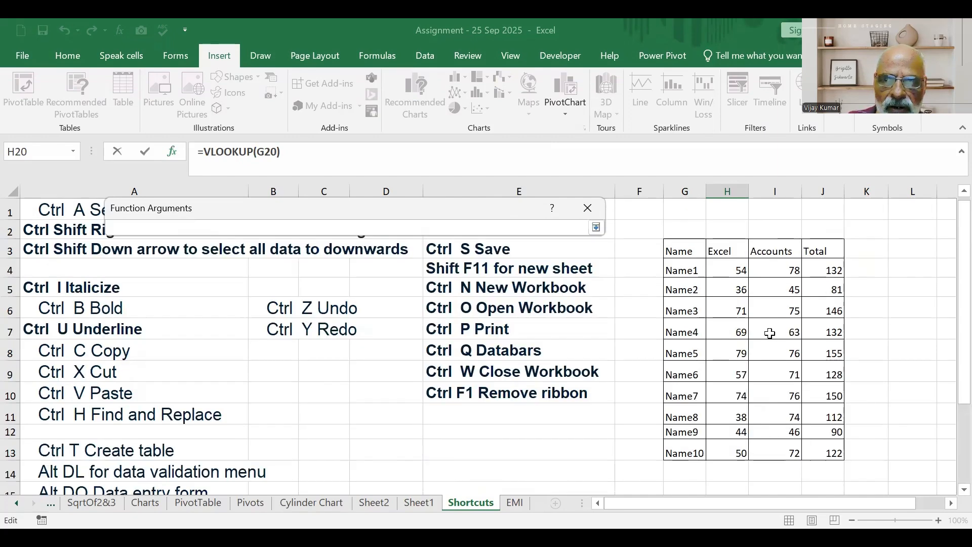
click(684, 270)
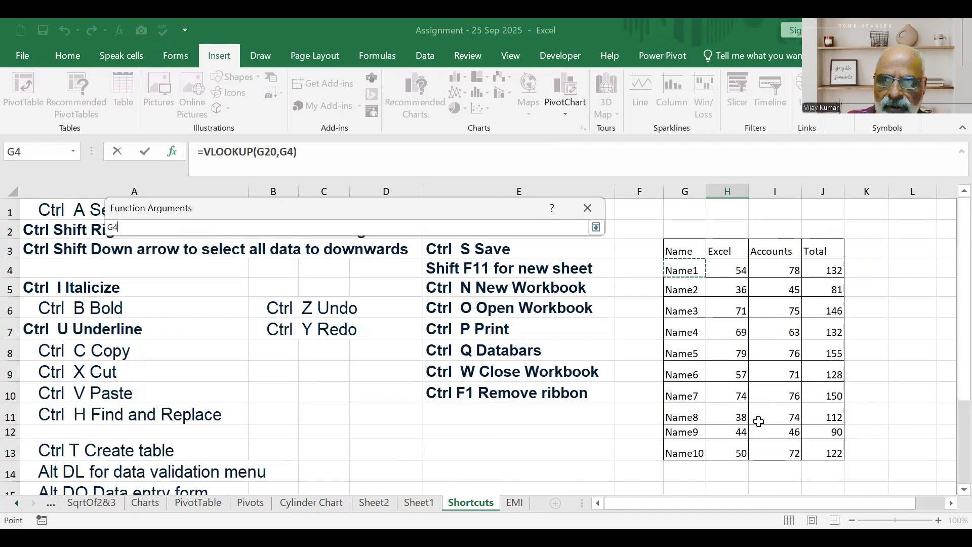
shift+click(759, 452)
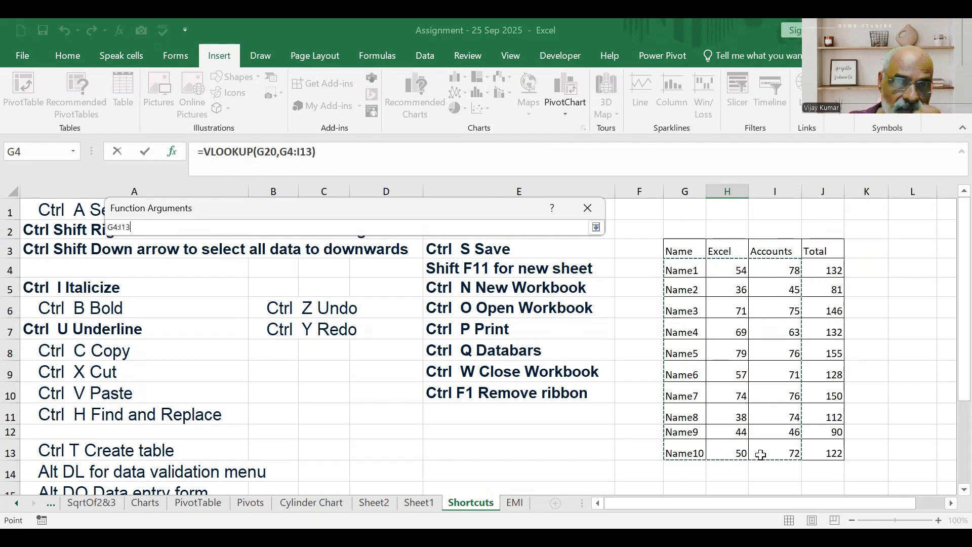
click(598, 228)
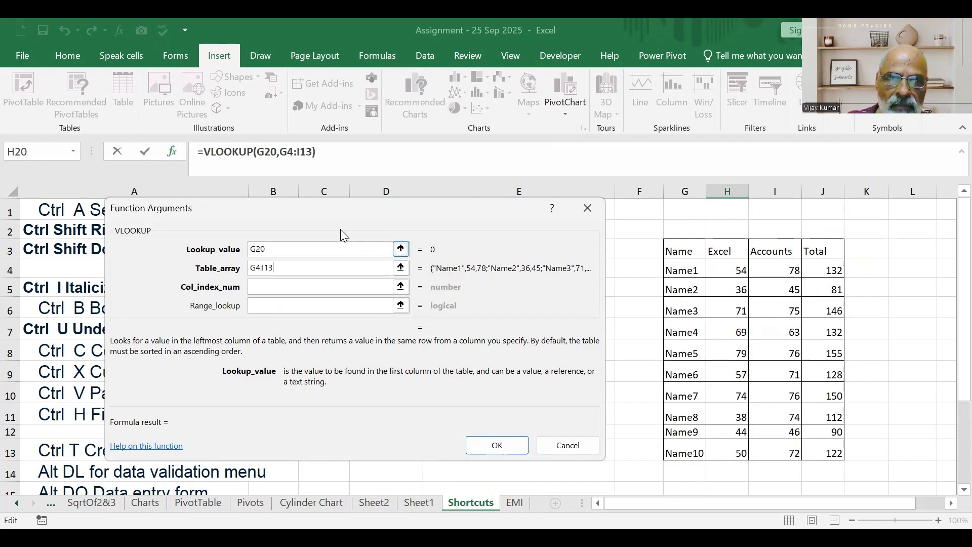
Set the H20 lookup's column index to 2 and range lookup to false, and complete the formula.
click(300, 288)
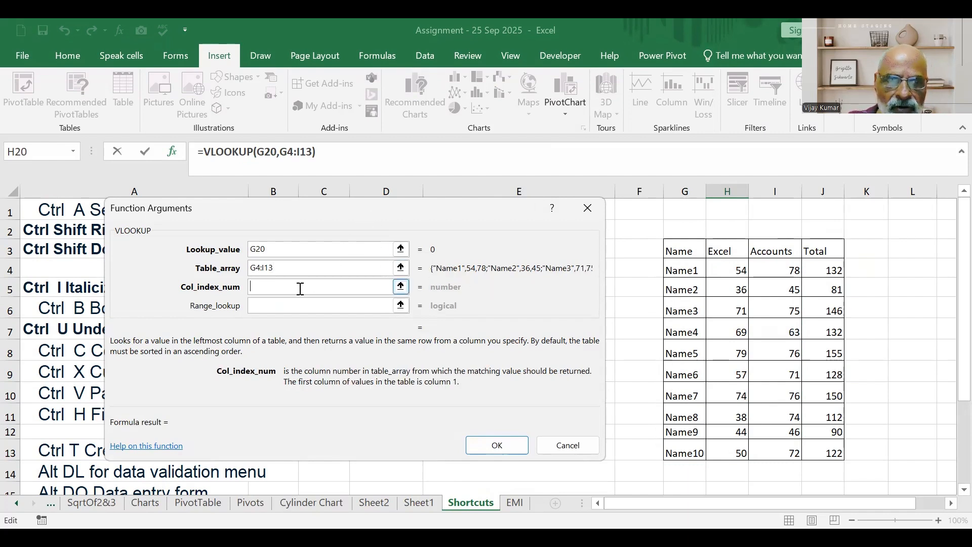
text(2)
click(294, 307)
text(false)
click(525, 455)
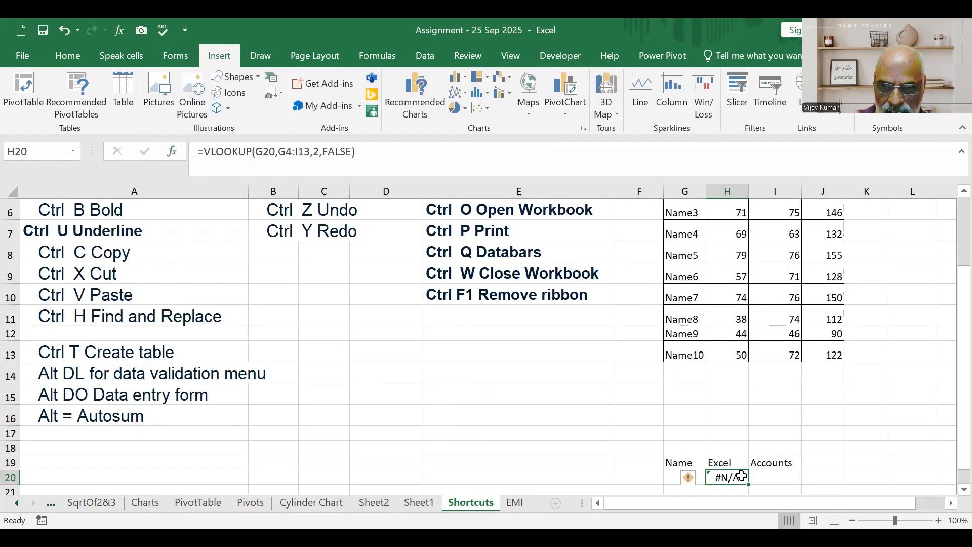
View the error options for the lookup result in H20 and close them without choosing one.
click(699, 479)
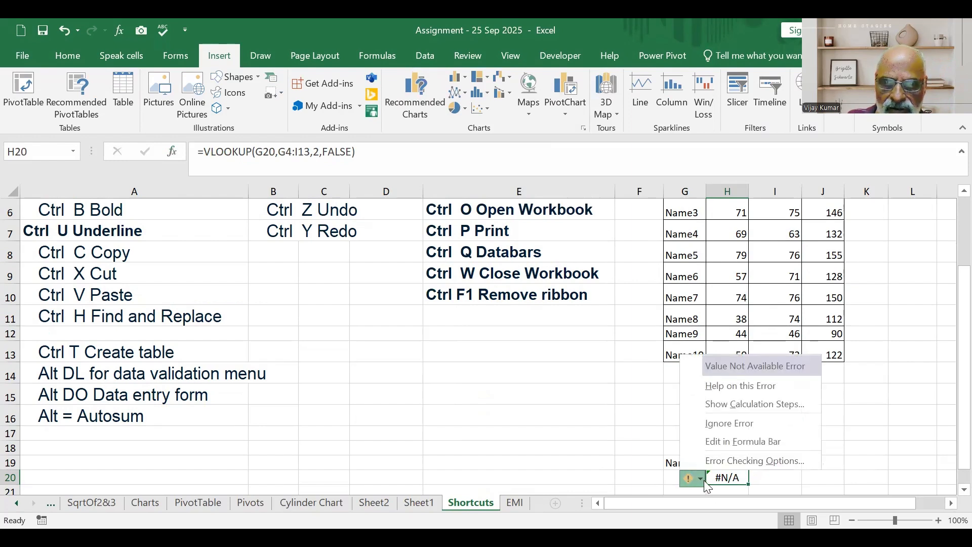
click(705, 482)
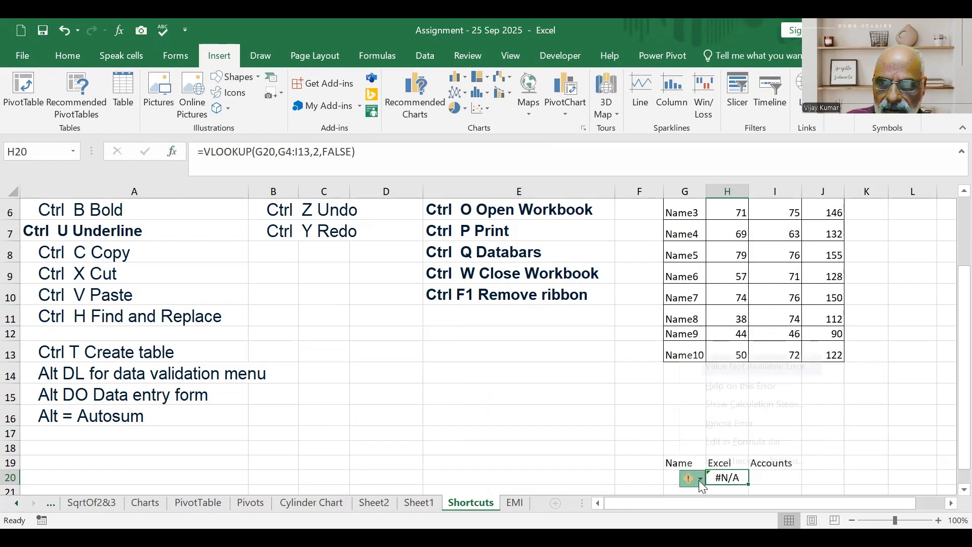
click(931, 401)
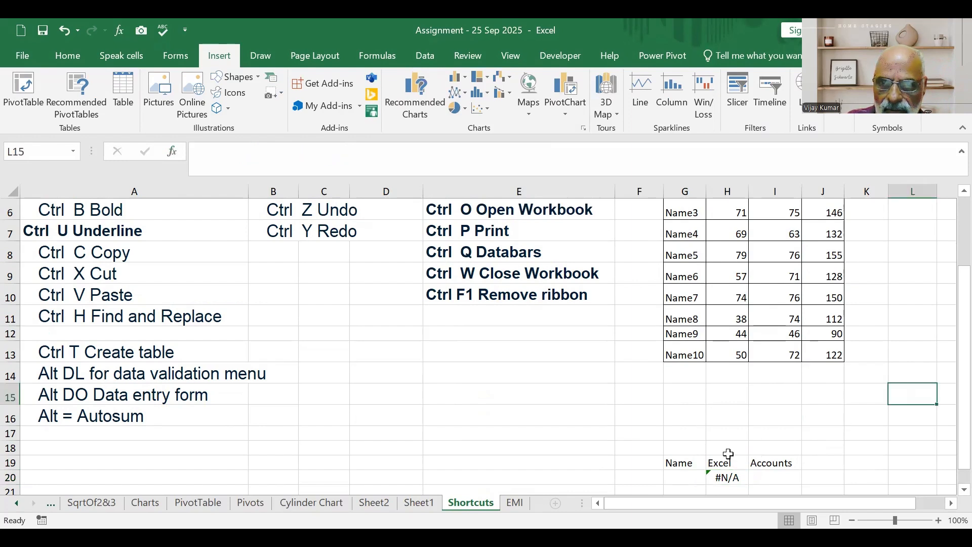
click(713, 476)
click(694, 477)
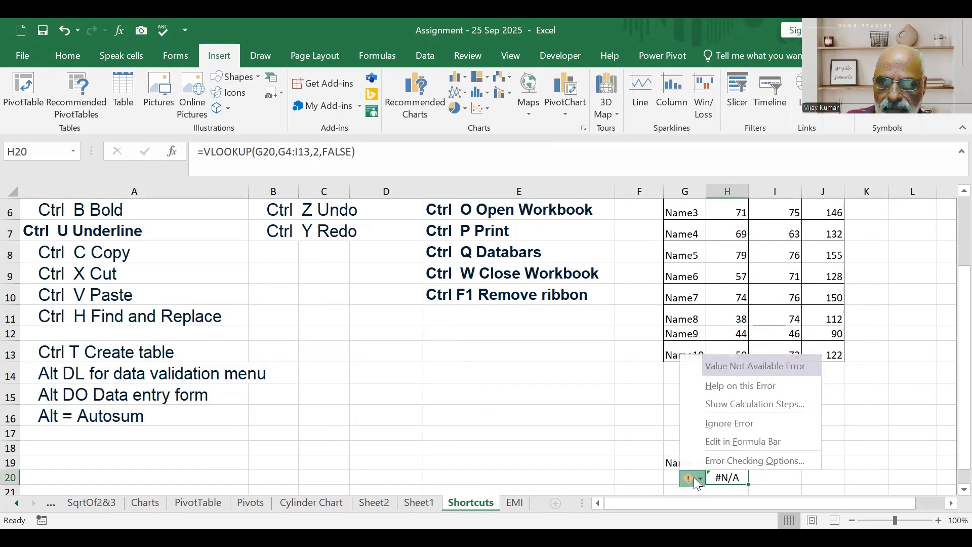
click(701, 478)
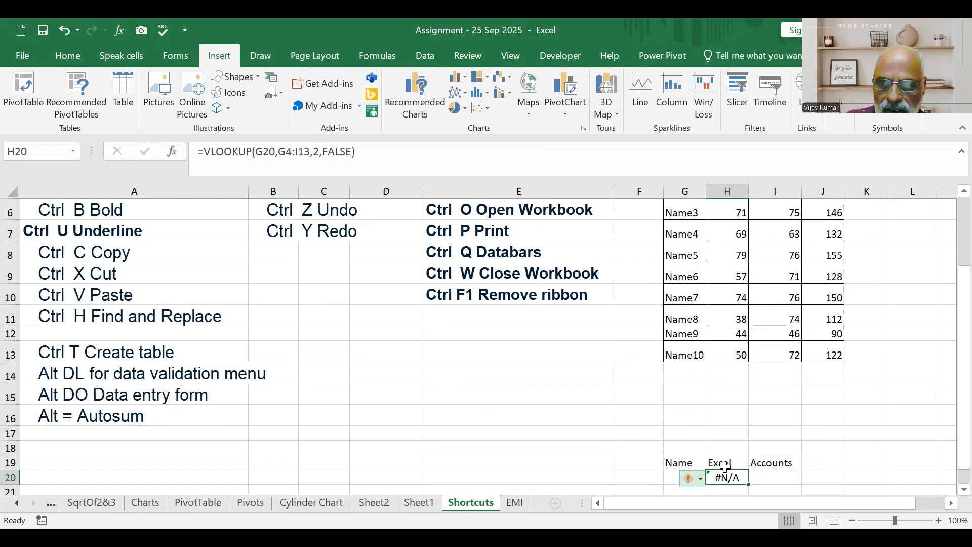
Enter Name1 in cell G20 as the name to look up.
click(677, 477)
text(Nam)
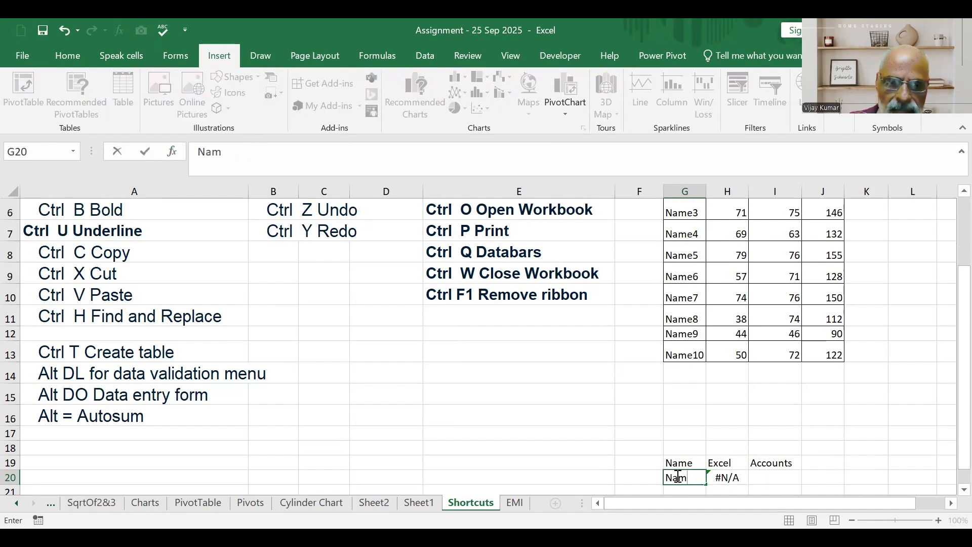
text(e1)
key(Return)
Choose Name5 from the validation list in cell G20.
click(867, 427)
click(701, 456)
click(713, 456)
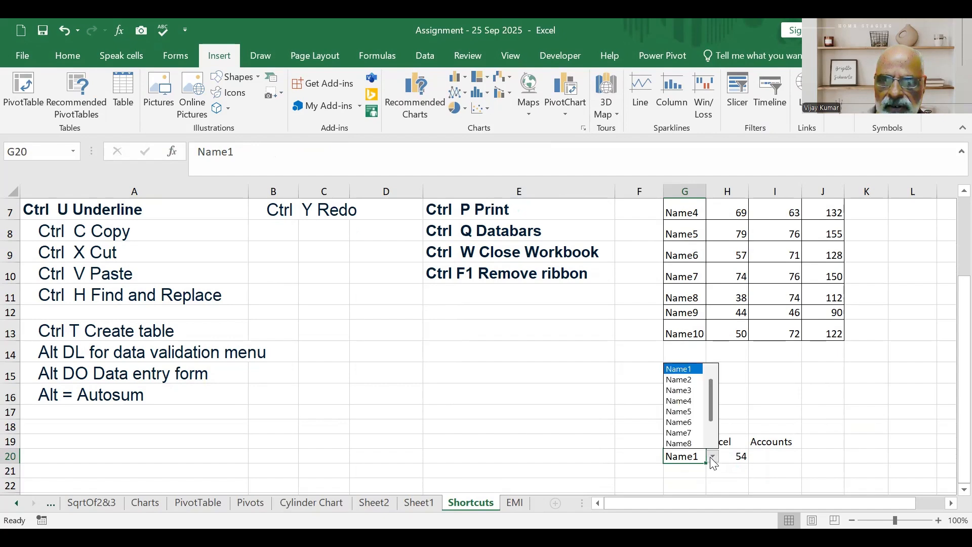
click(684, 416)
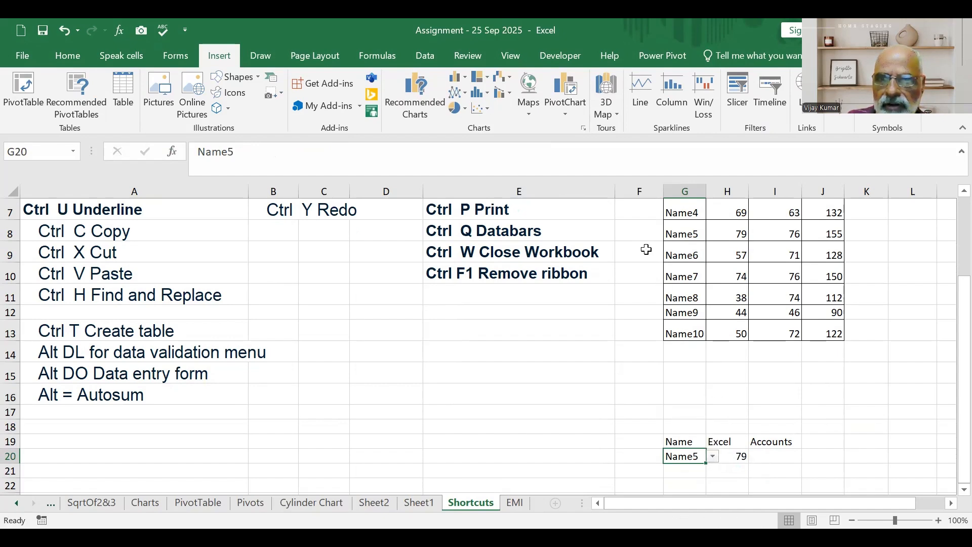
Start a VLOOKUP formula with its function arguments in I20 under Accounts, using G20 as the lookup value.
click(777, 456)
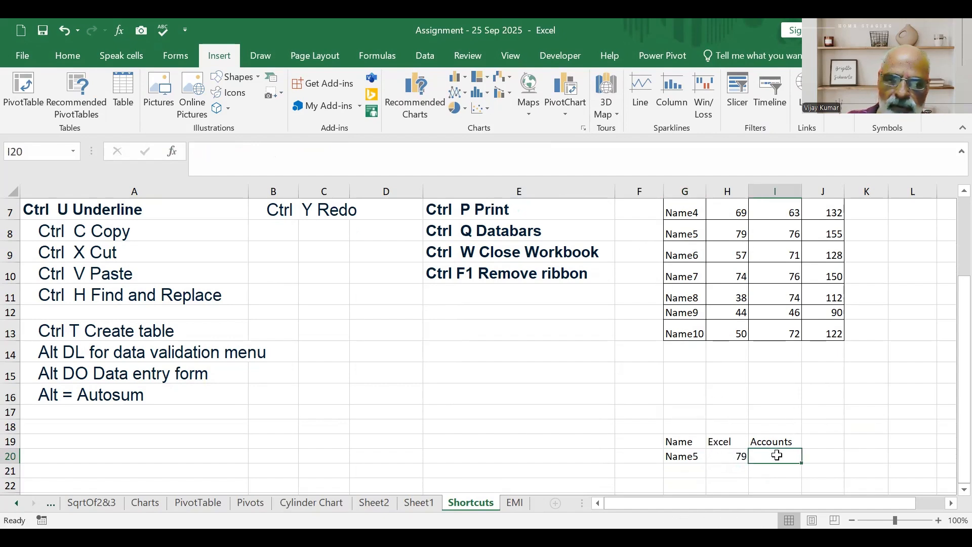
text(=vl)
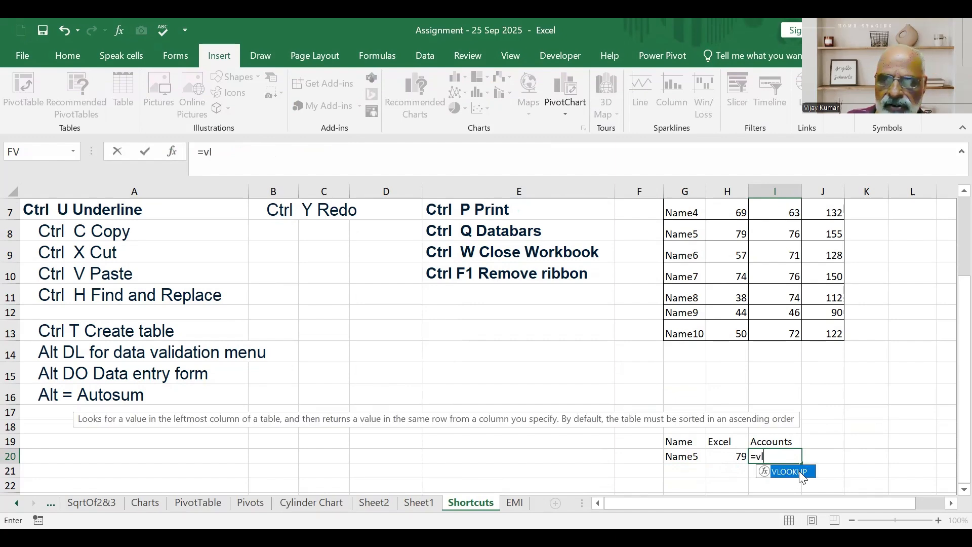
key(Tab)
scroll(570, 381, up, 2)
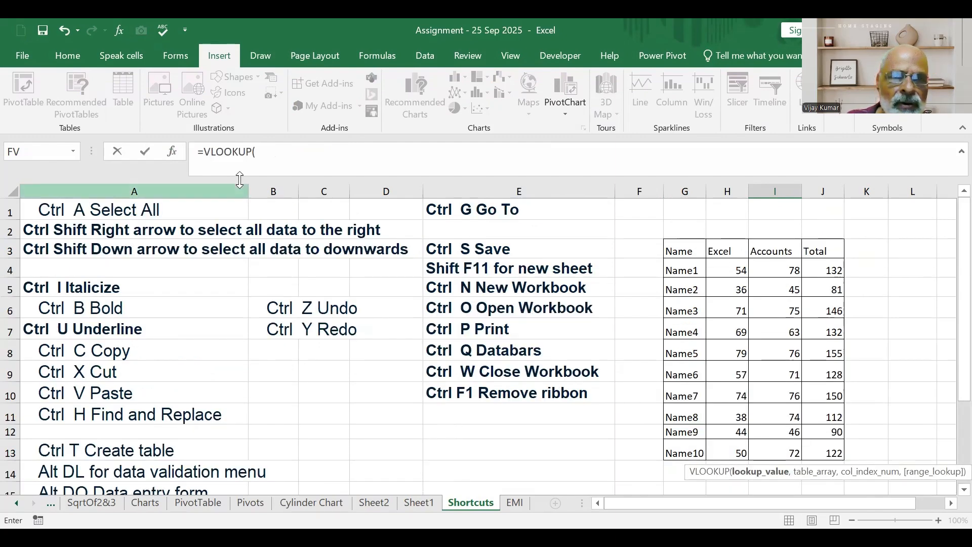
key(ctrl+a)
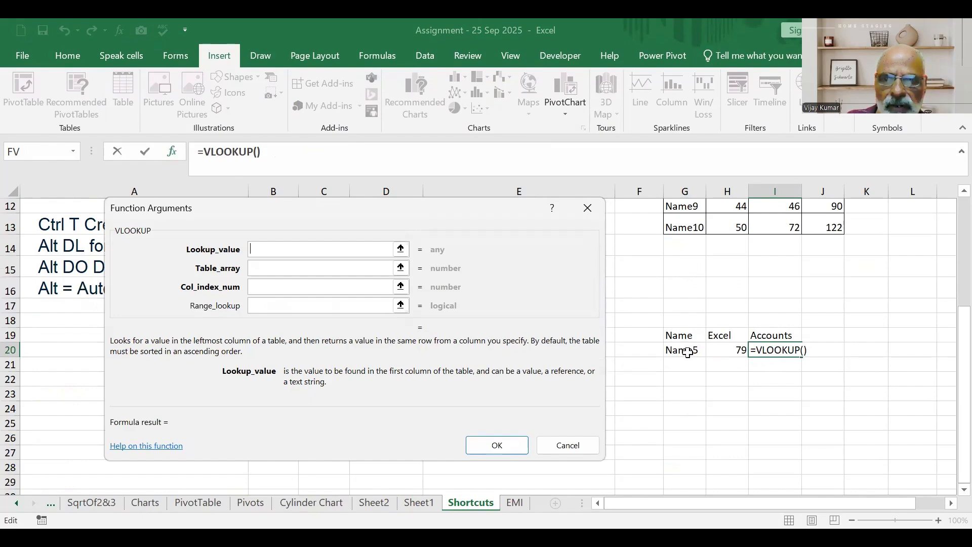
click(686, 351)
Set the table array of the I20 lookup to the full marks range G3:J13.
click(395, 272)
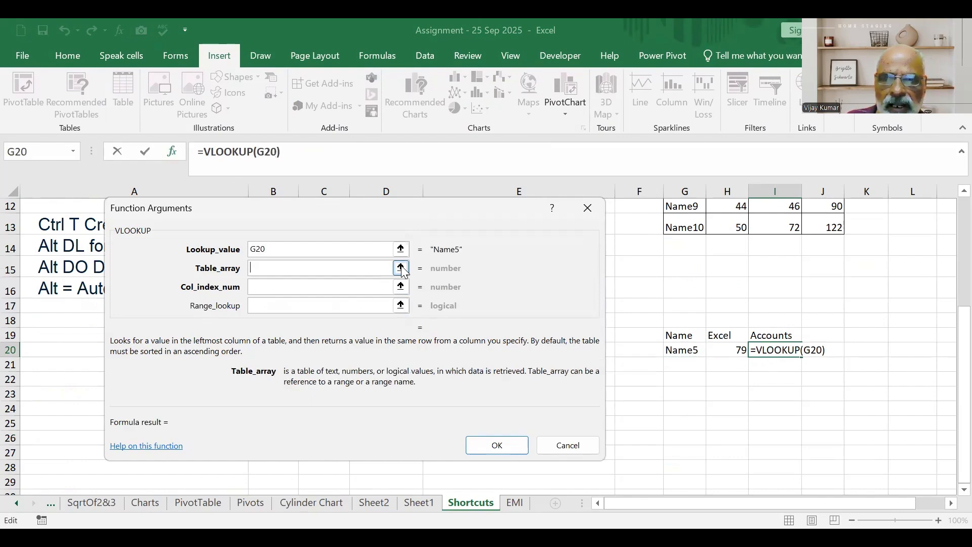
scroll(757, 271, up, 4)
click(679, 255)
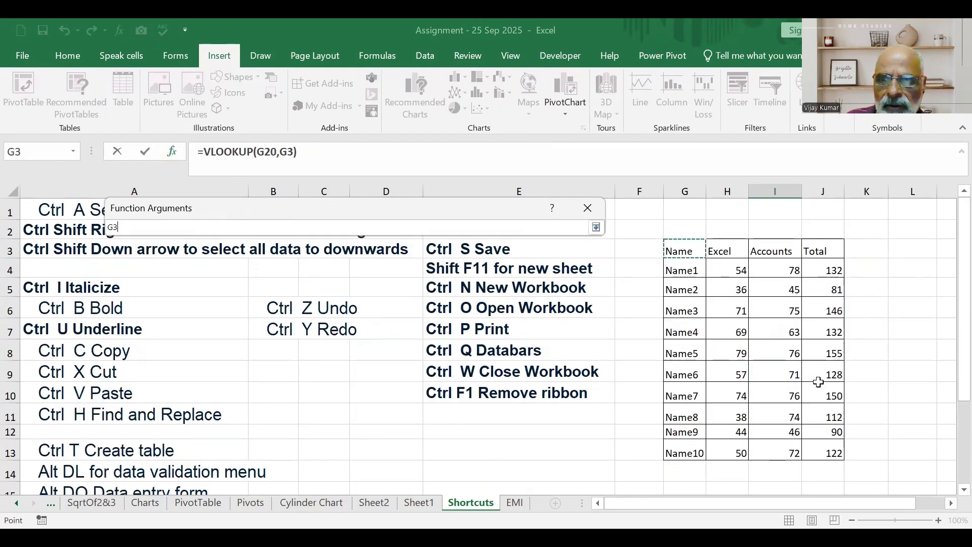
key(ctrl+shift+Right)
key(ctrl+shift+Down)
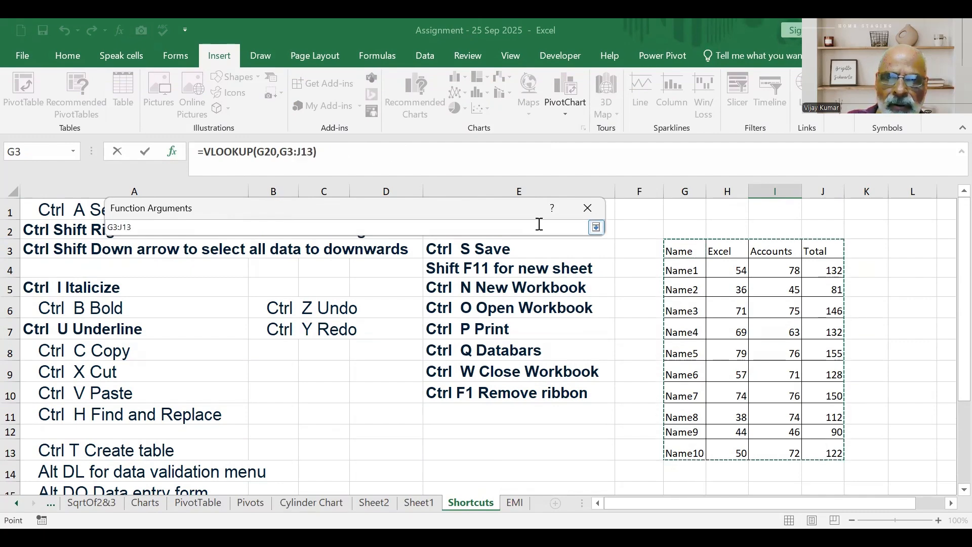
click(597, 227)
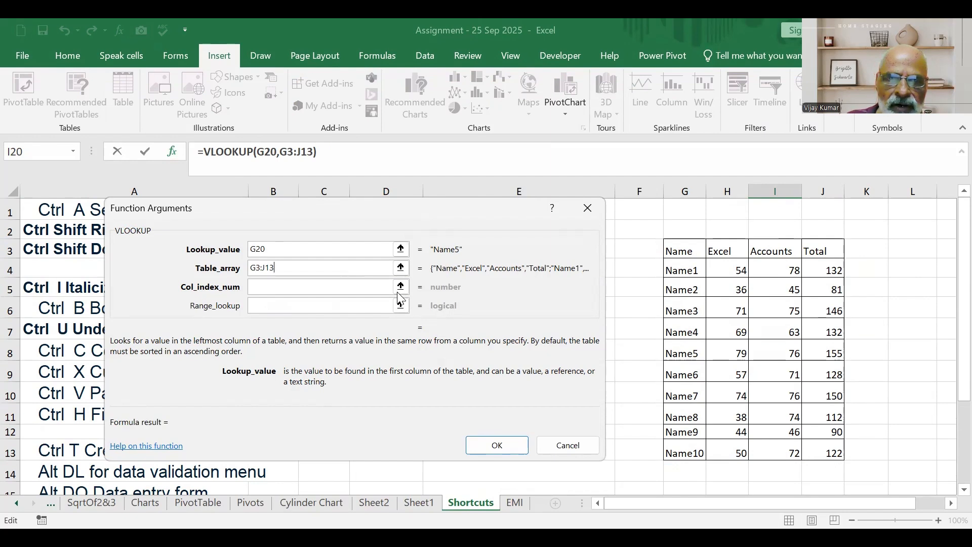
Complete the I20 VLOOKUP with column index 3 and range lookup false for an exact match.
click(366, 289)
text(3)
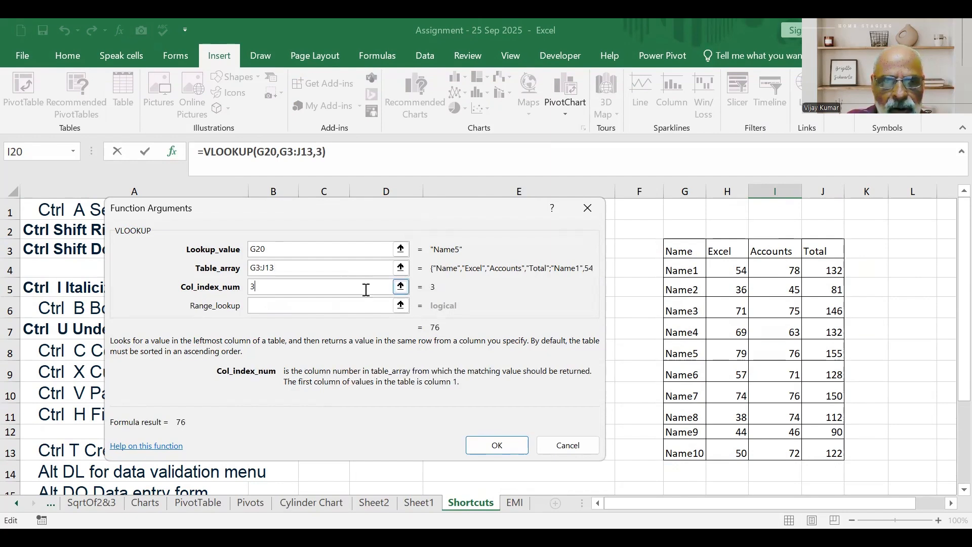
click(314, 308)
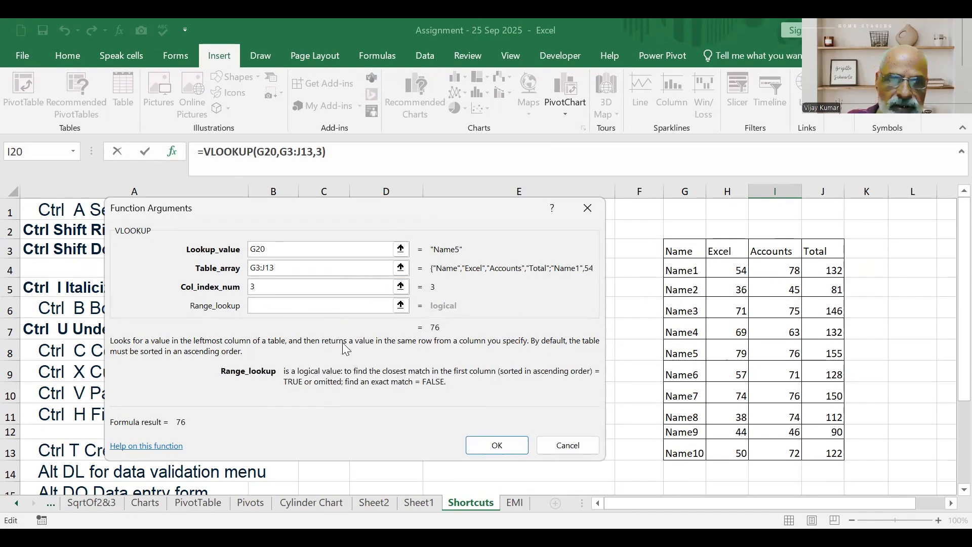
text(false)
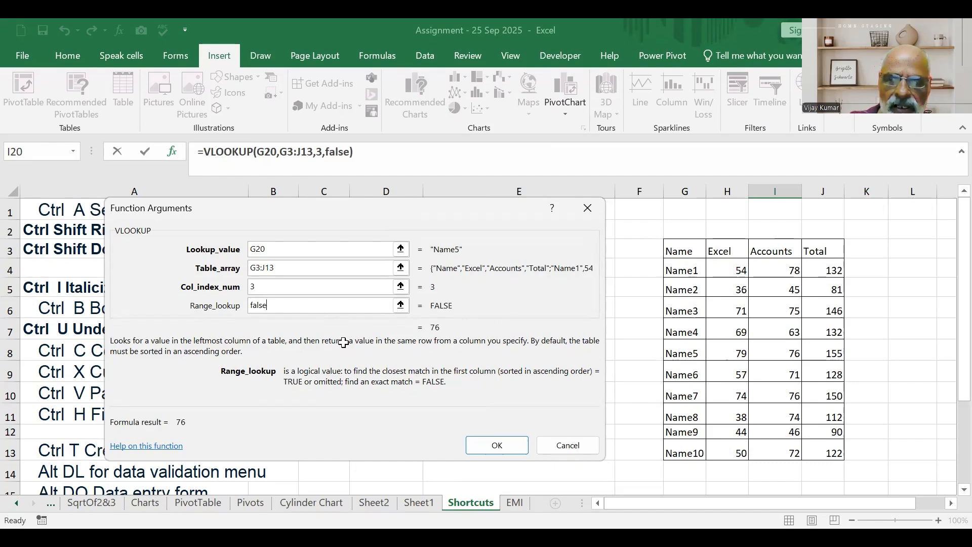
key(Return)
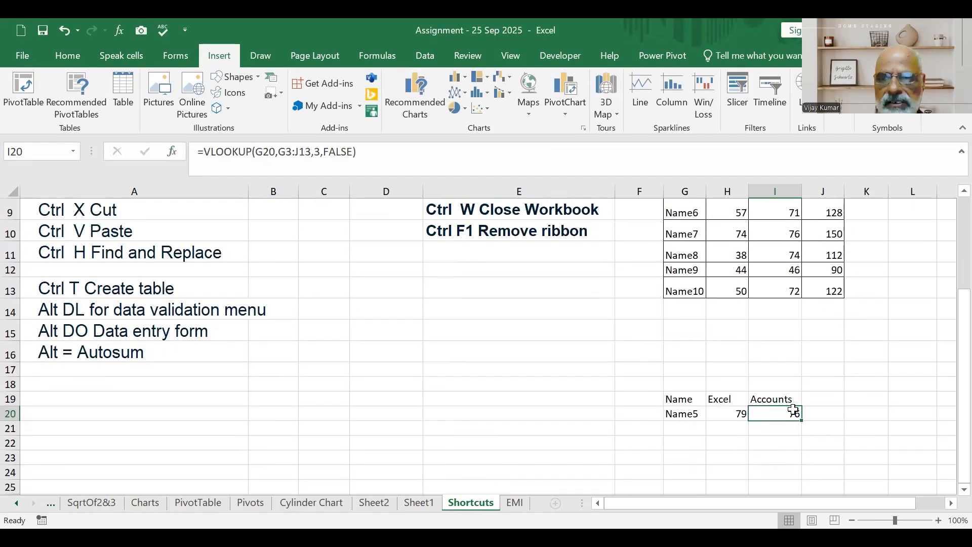
Choose Name7 and then Name9 from the validation list in cell G20 to test both lookups.
click(693, 414)
click(712, 414)
click(712, 414)
click(713, 414)
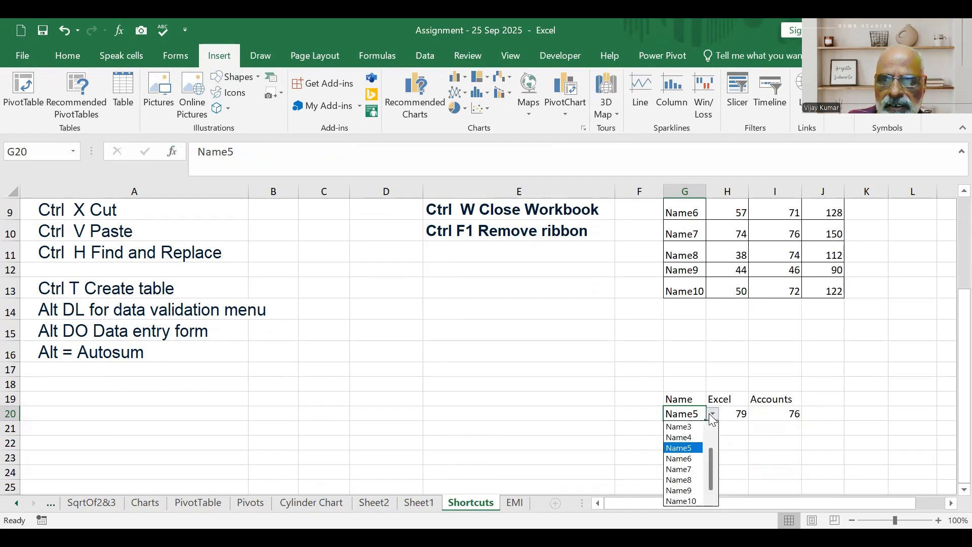
click(682, 469)
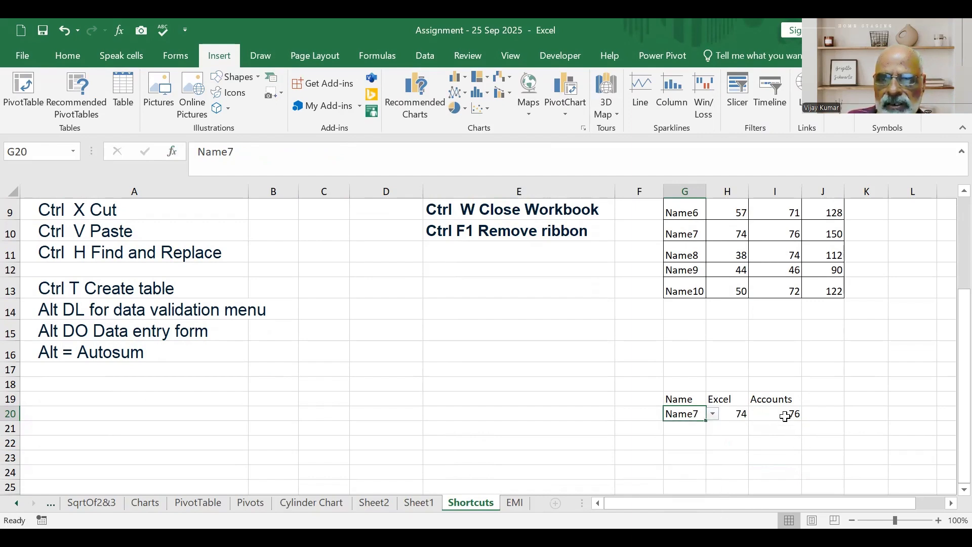
click(716, 418)
click(687, 491)
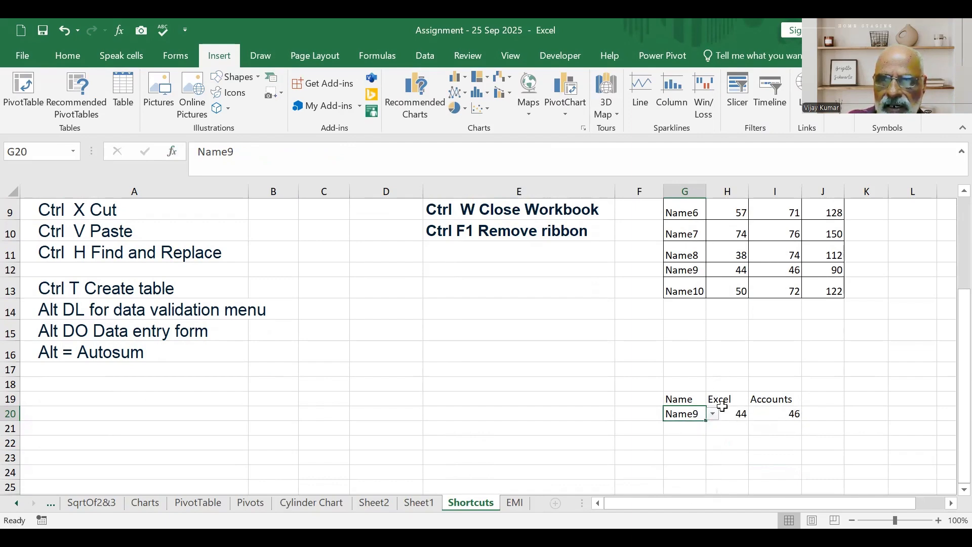
click(861, 400)
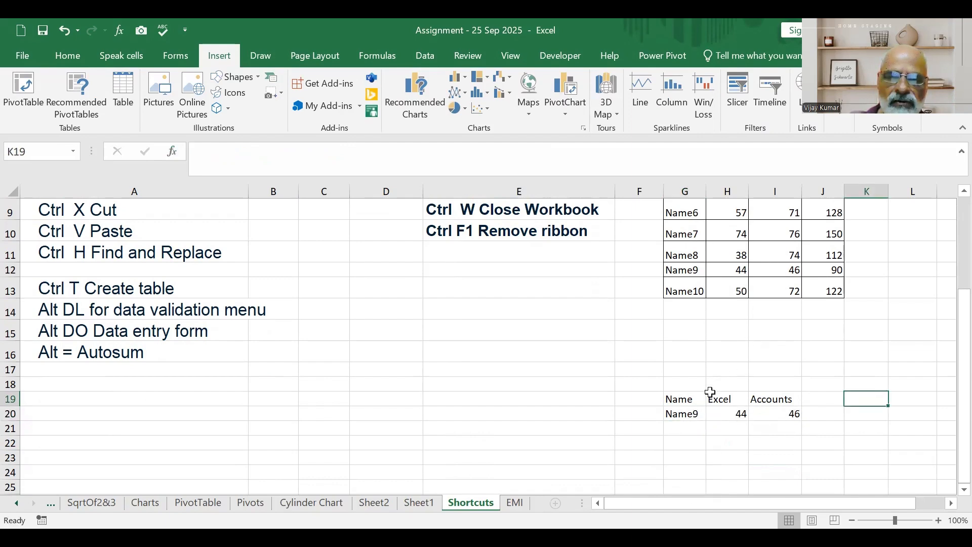
Select the Name lookup cells G19:G20 and locate the Data Validation command among the data tools.
scroll(713, 388, up, 1)
drag(691, 462, 699, 477)
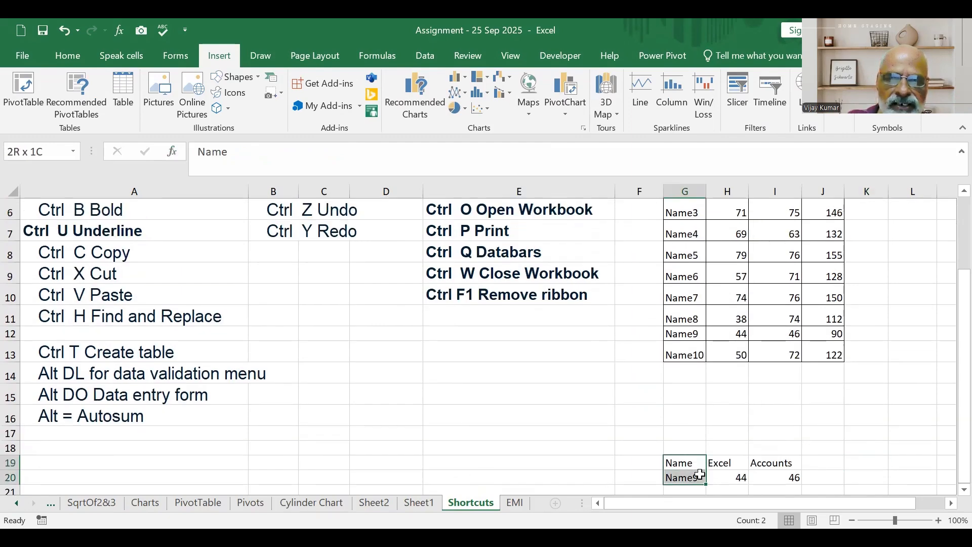
scroll(553, 414, up, 2)
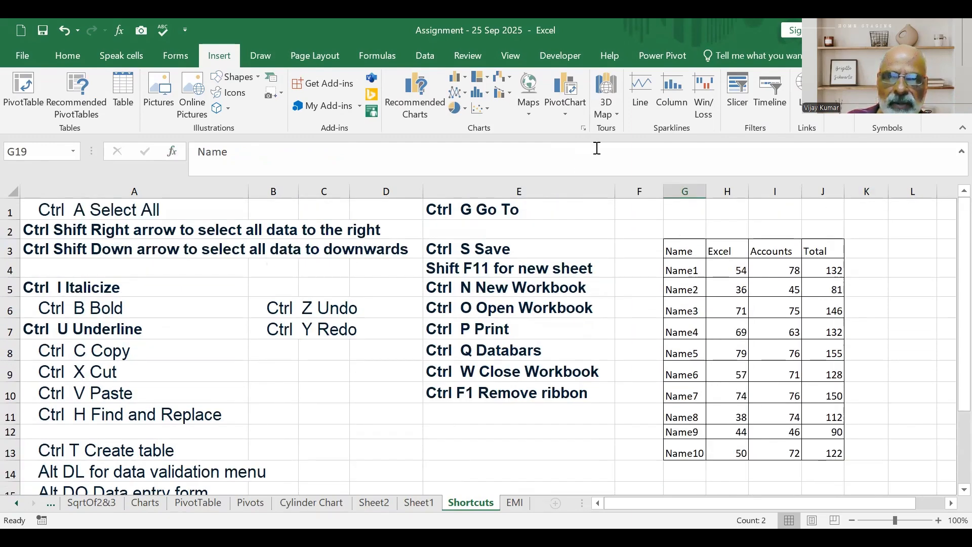
click(404, 46)
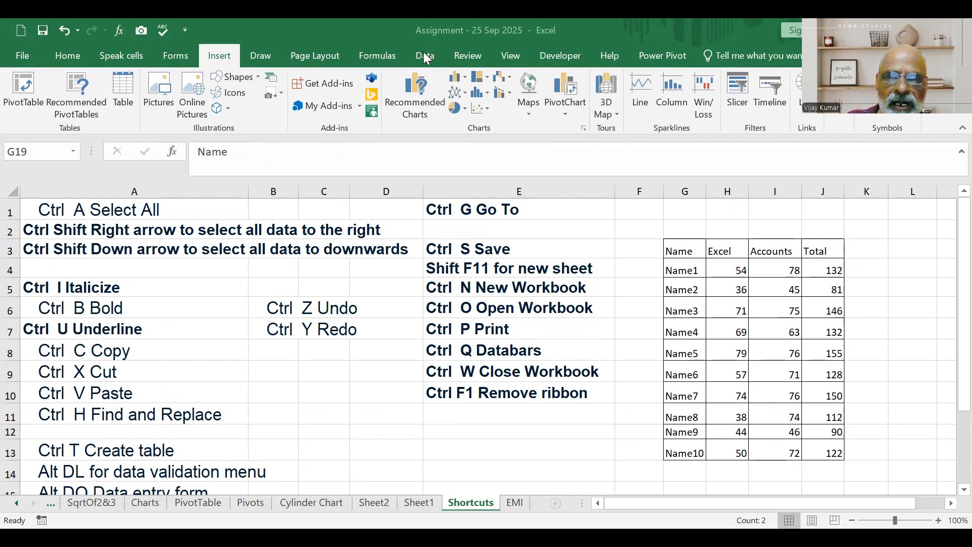
click(423, 57)
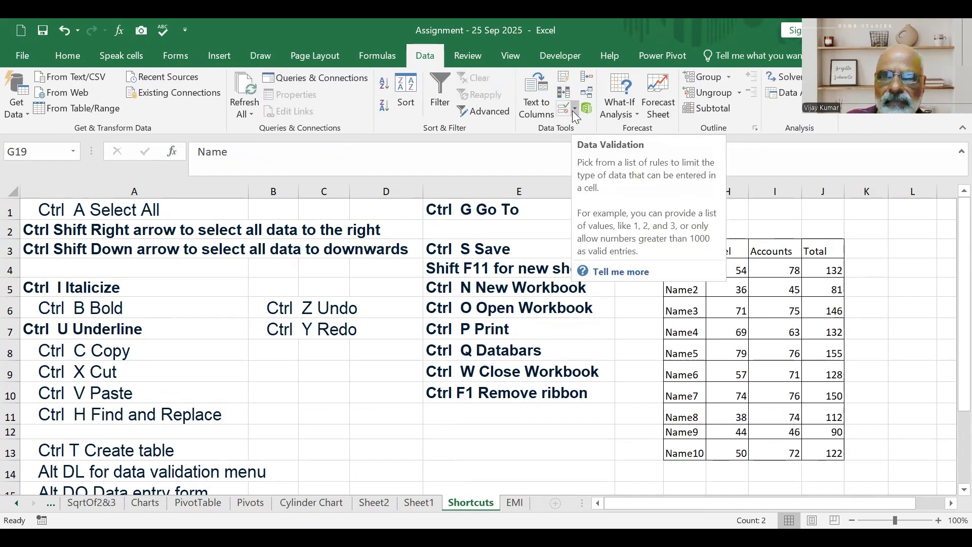
Select the marks table with one blank row below, G3:J14, and open its data entry form.
scroll(117, 415, down, 1)
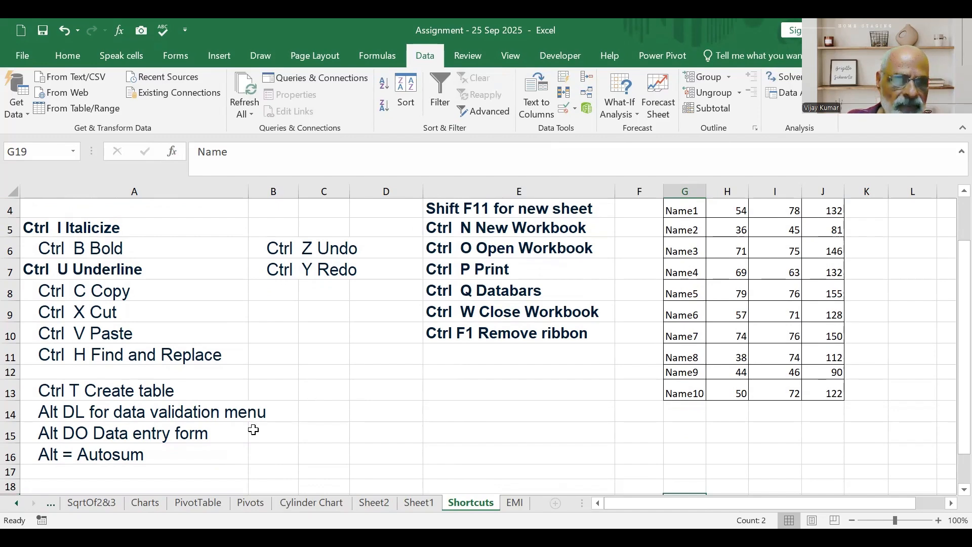
scroll(445, 393, up, 1)
drag(695, 474, 810, 251)
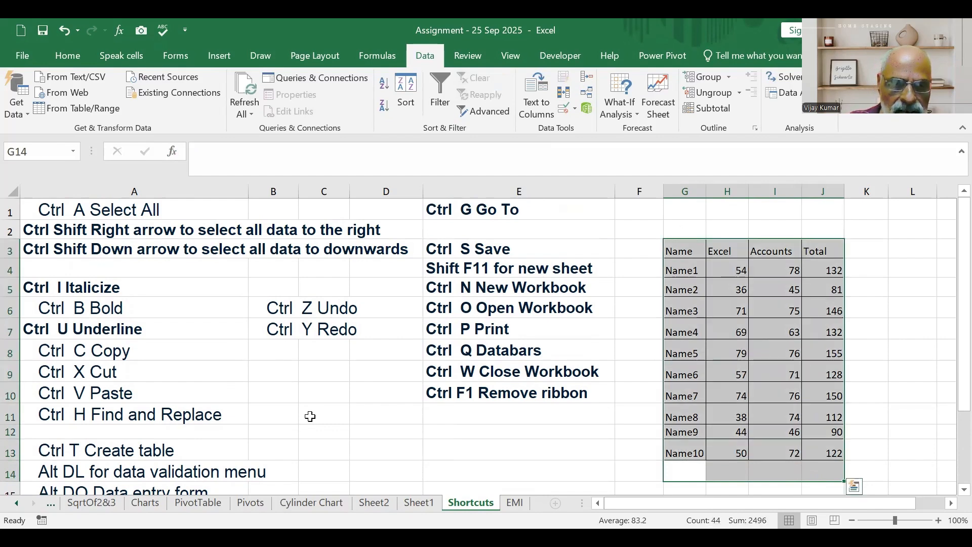
key(alt+d)
key(o)
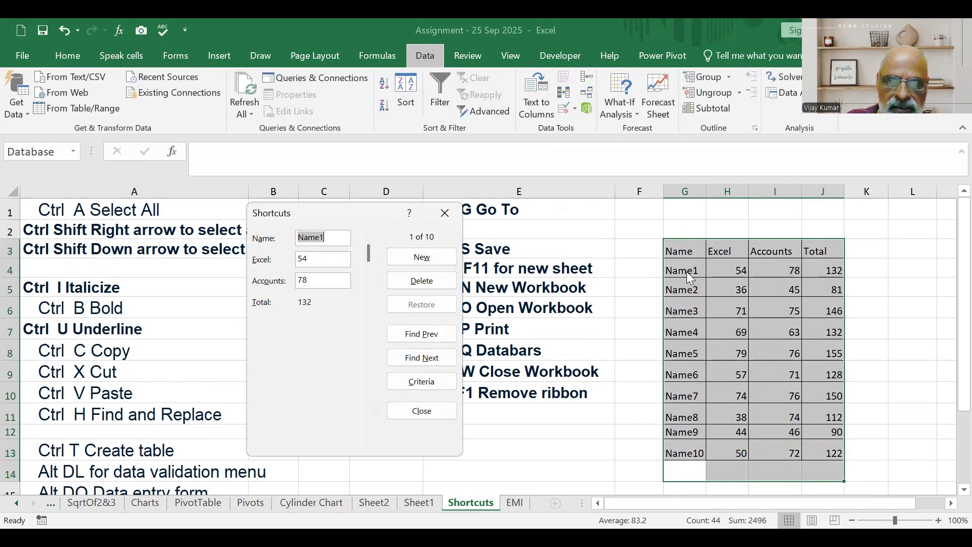
Browse forward through the records in the data entry form until the Name10 record.
click(436, 360)
click(436, 360)
click(436, 360)
click(437, 361)
click(436, 360)
click(436, 360)
click(436, 360)
click(436, 360)
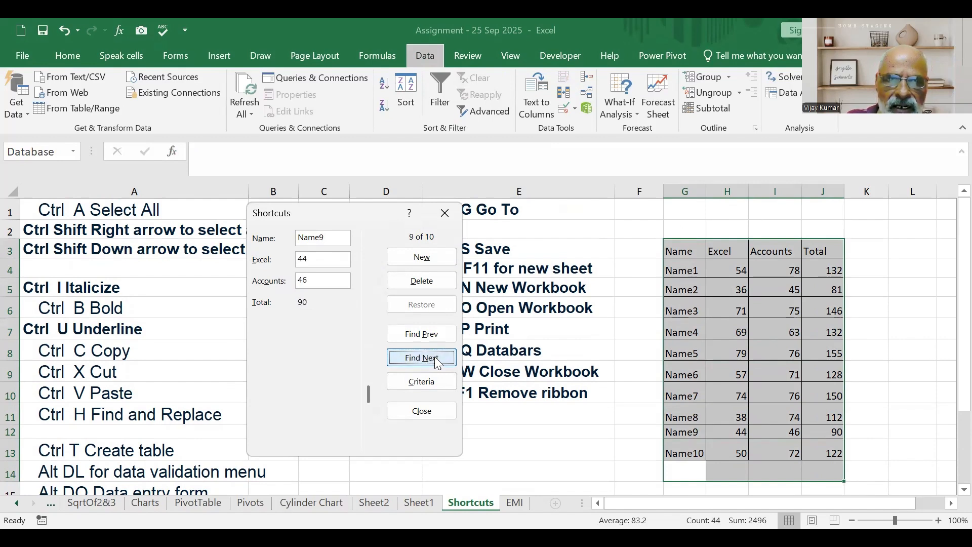
click(436, 360)
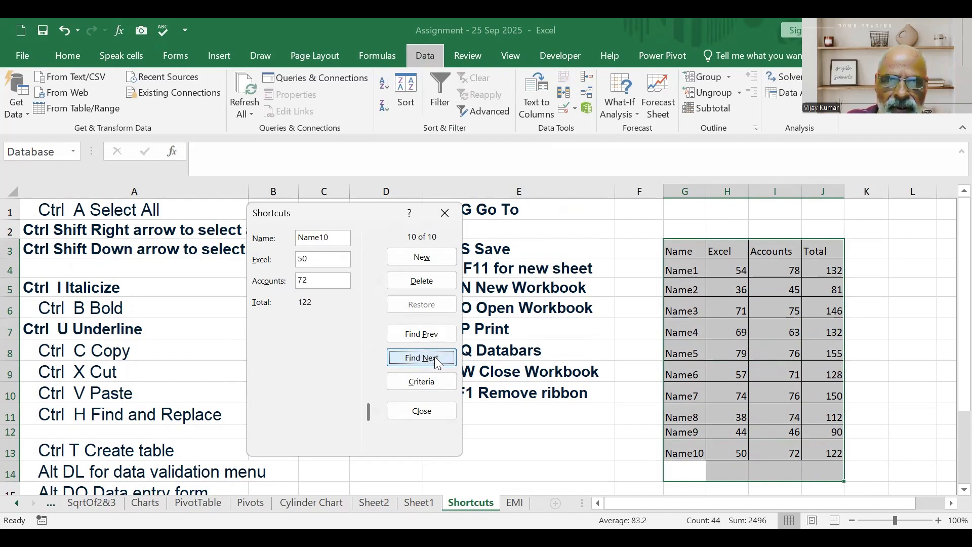
click(436, 360)
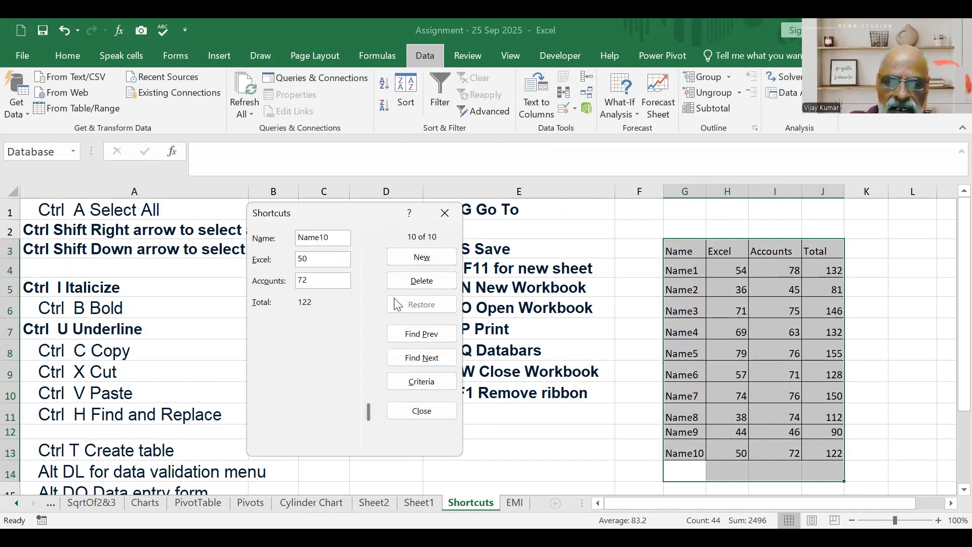
Change the Name10 record in the form to Name11 with Excel 56 and Accounts 87.
key(BackSpace)
text(1)
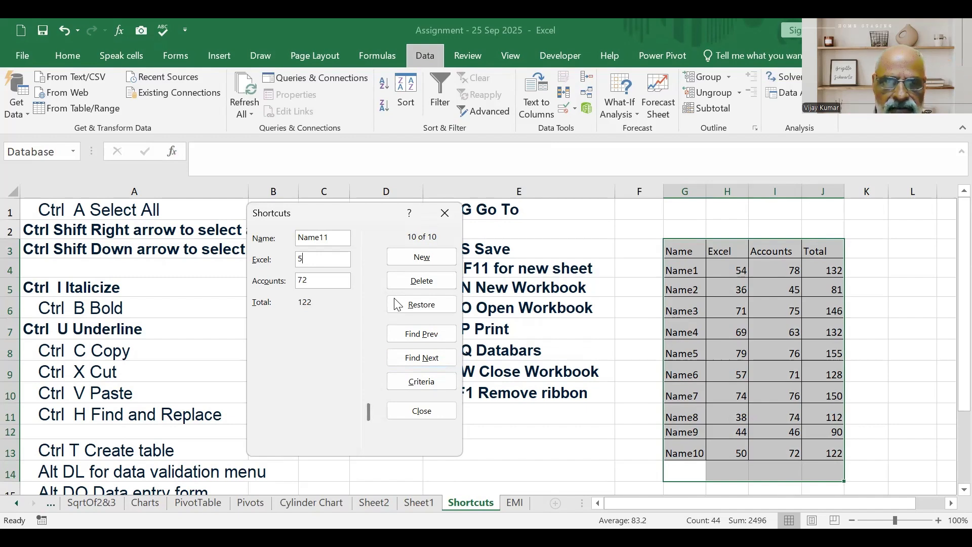
text(87)
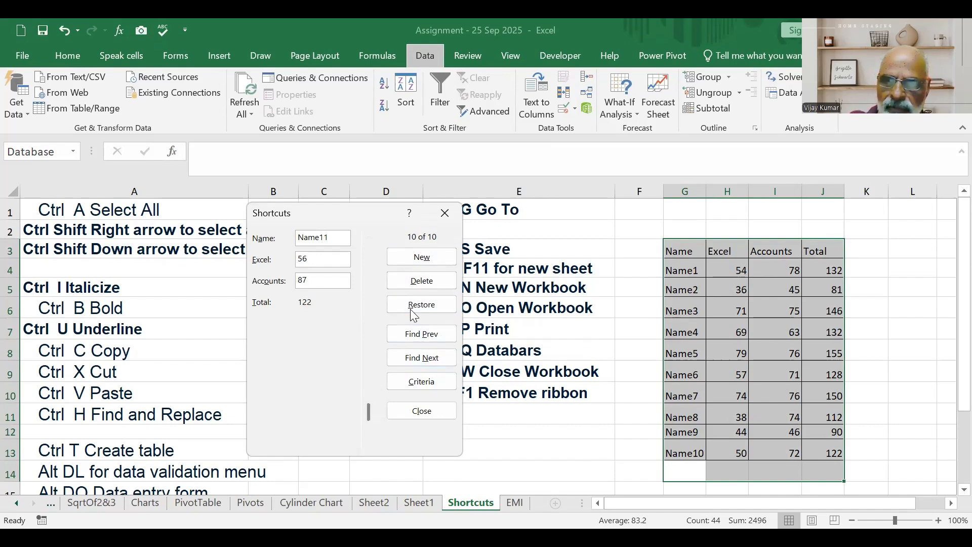
key(Return)
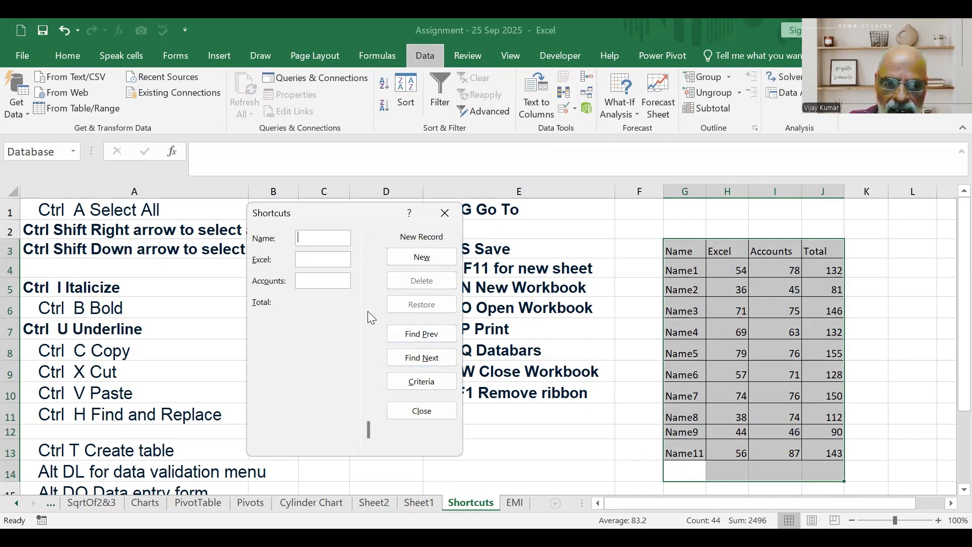
Add a new record through the form: name12 with Excel 44 and Accounts 55.
text(nmae12)
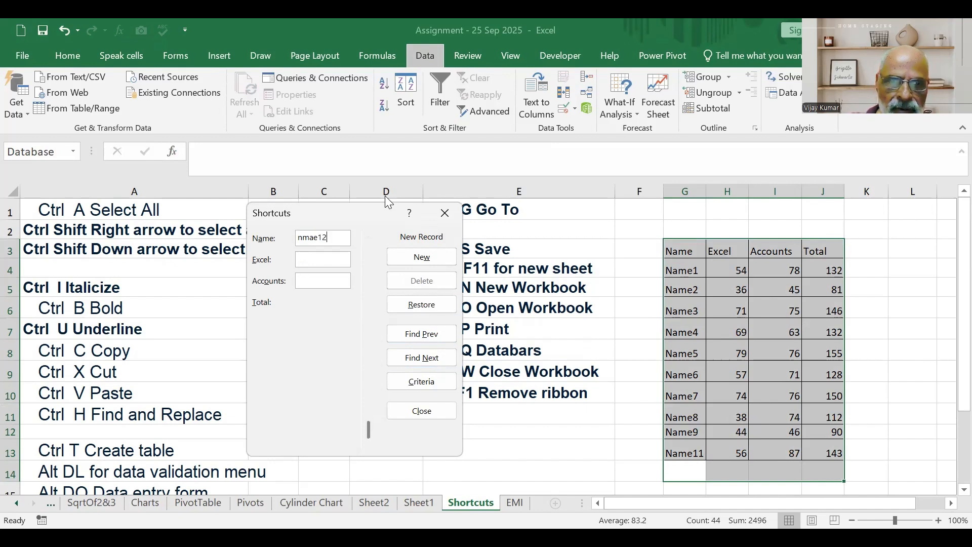
text(ame)
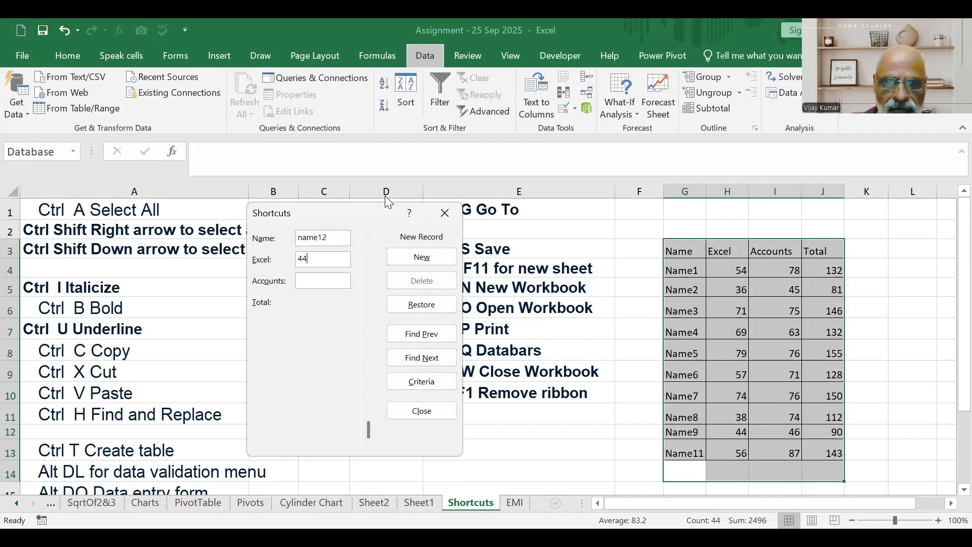
key(Return)
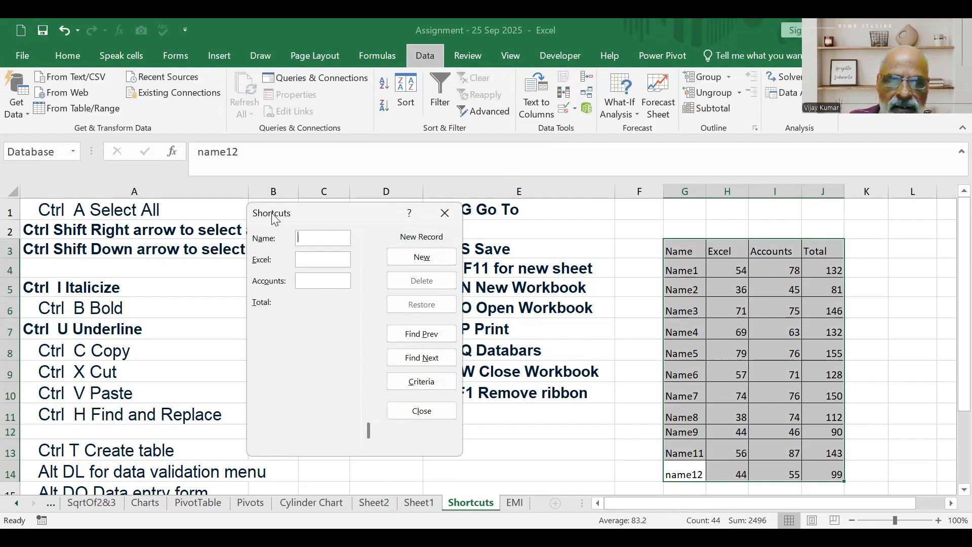
Add the record name13 with Excel 33 and Accounts 55, and close the data entry form.
text(name13)
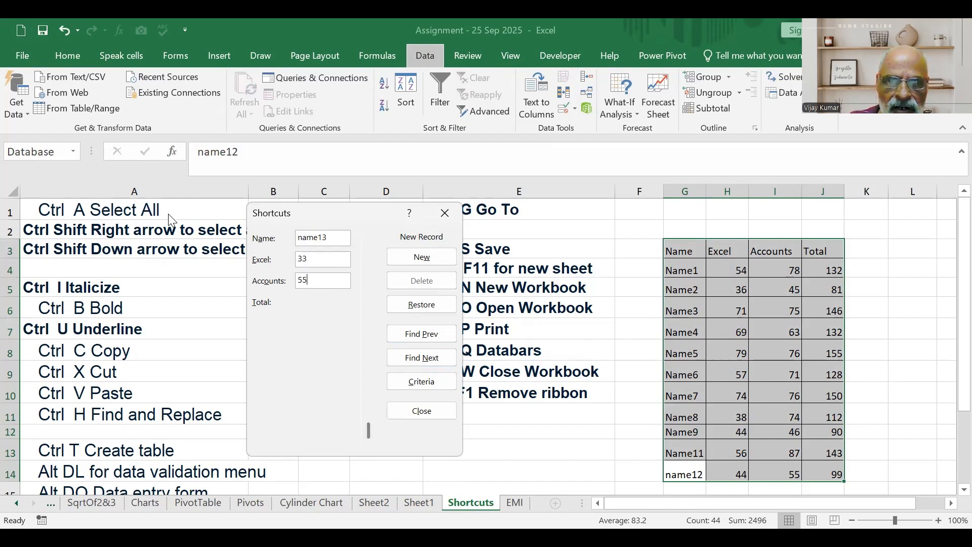
click(422, 257)
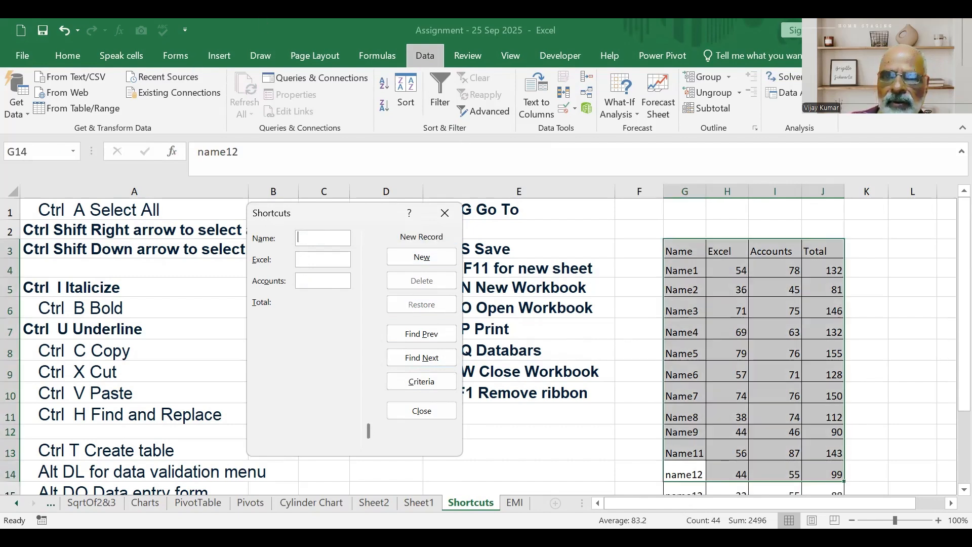
click(445, 212)
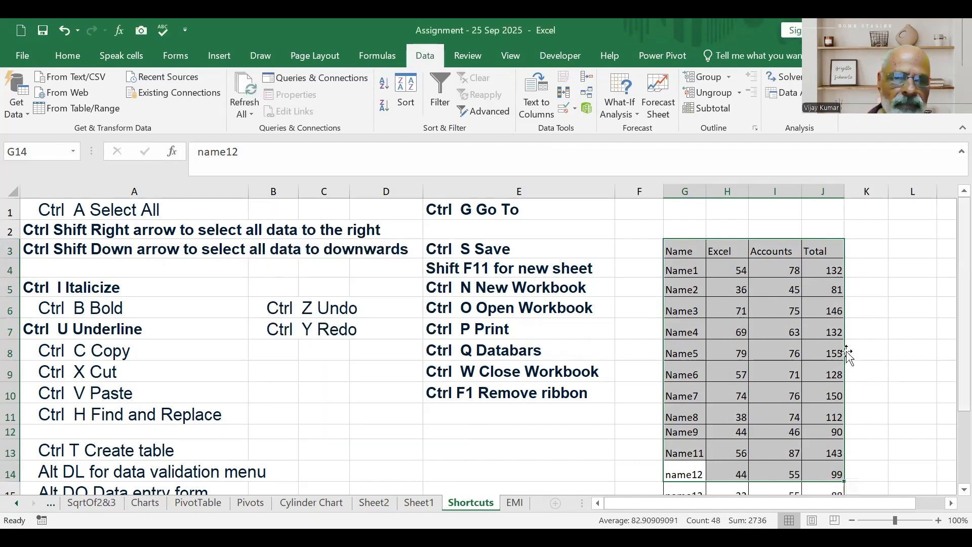
Total the Excel marks H4:H15 in cell H16 with AutoSum.
scroll(75, 433, down, 1)
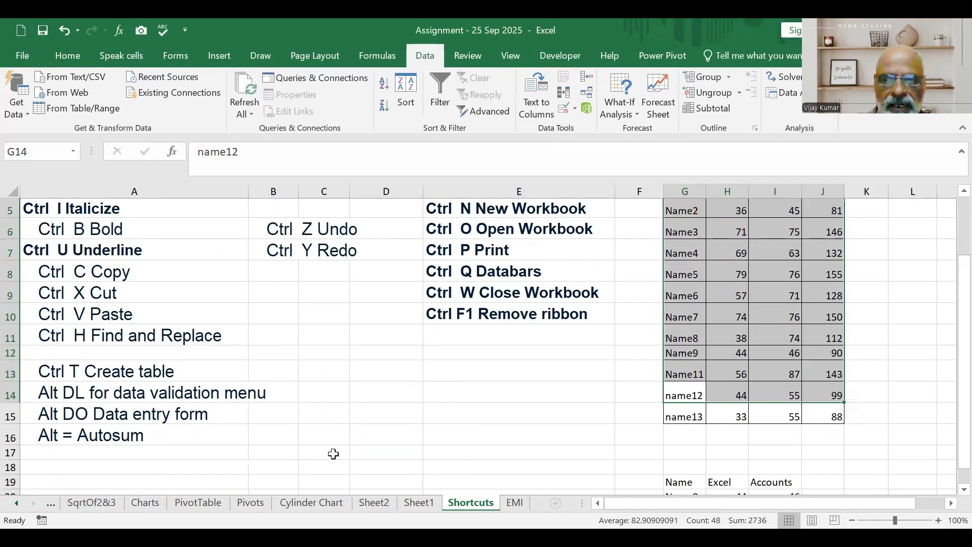
click(332, 453)
scroll(923, 412, up, 1)
scroll(864, 271, down, 2)
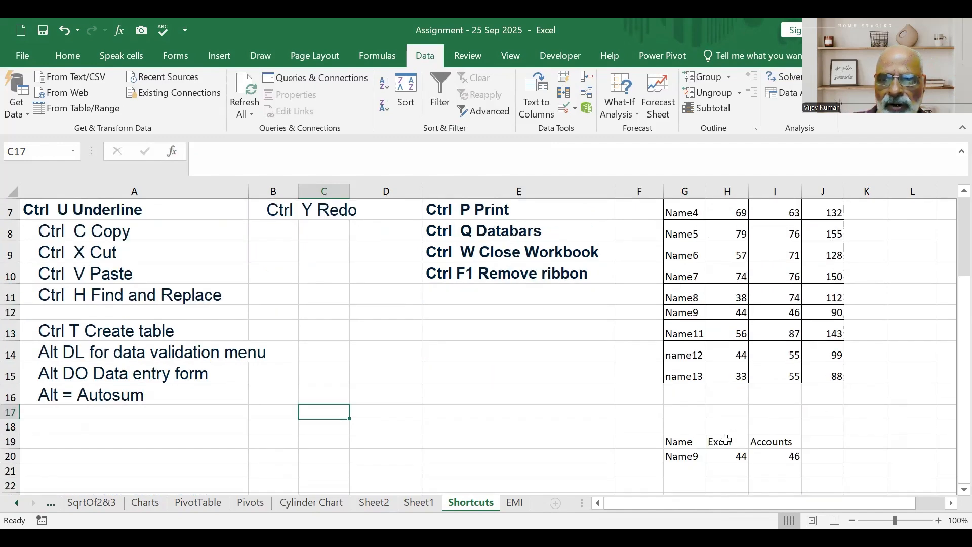
click(734, 395)
scroll(734, 394, up, 2)
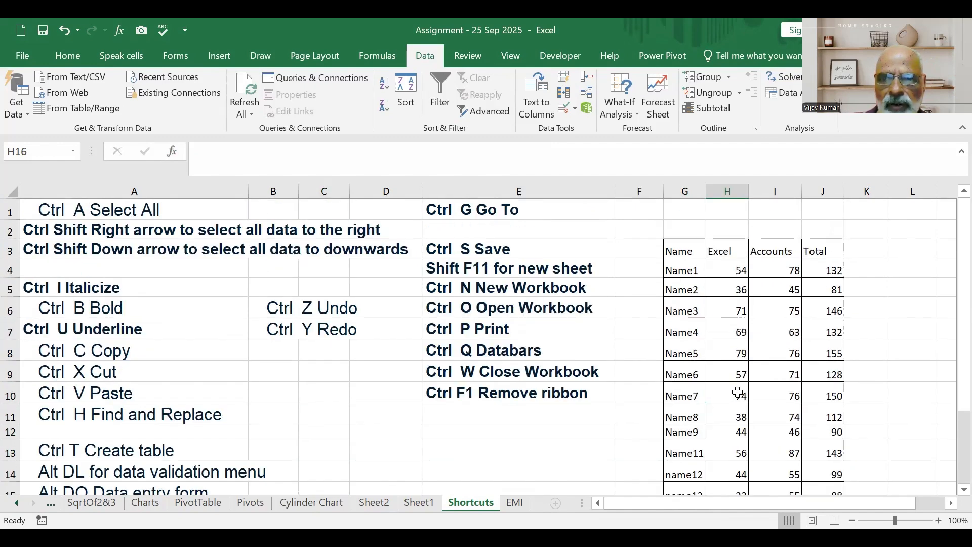
scroll(734, 393, down, 2)
scroll(740, 392, up, 1)
scroll(740, 391, up, 1)
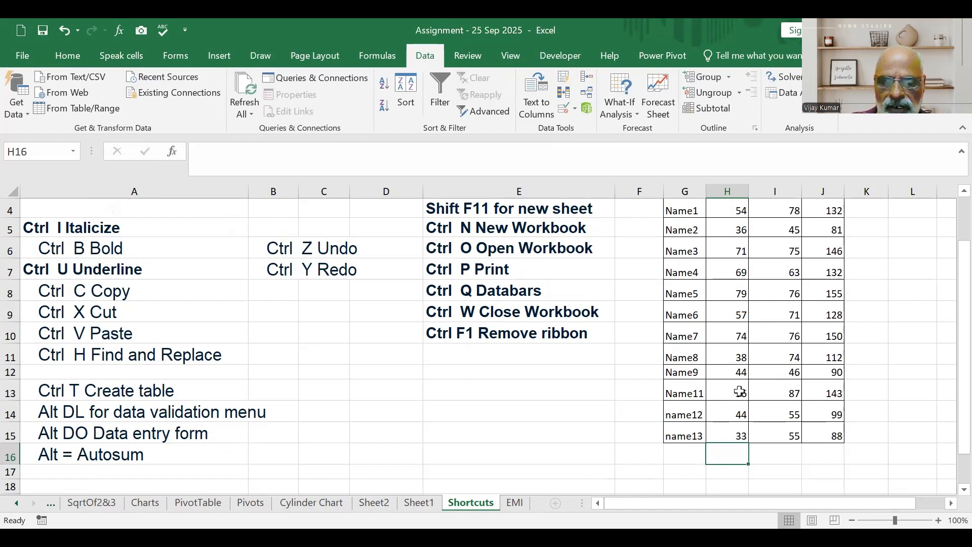
key(alt+equal)
scroll(776, 299, up, 1)
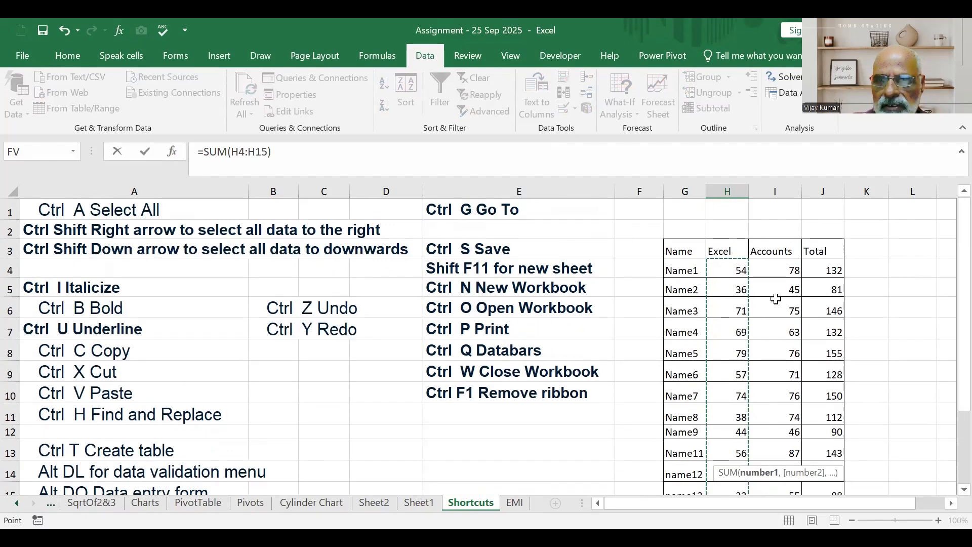
scroll(725, 401, down, 2)
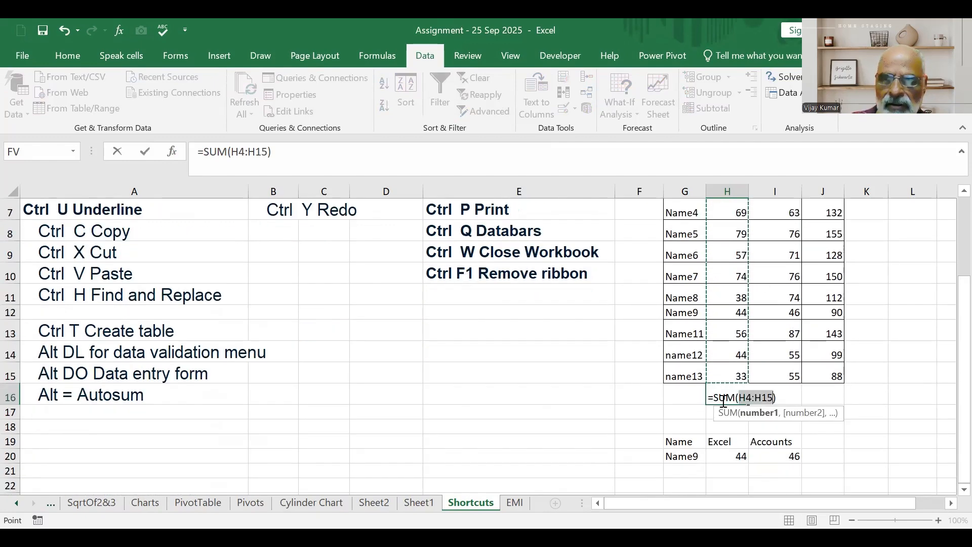
key(ctrl+Return)
Select the Excel marks H4:H15 to check their sum against the total in H16.
scroll(749, 386, up, 2)
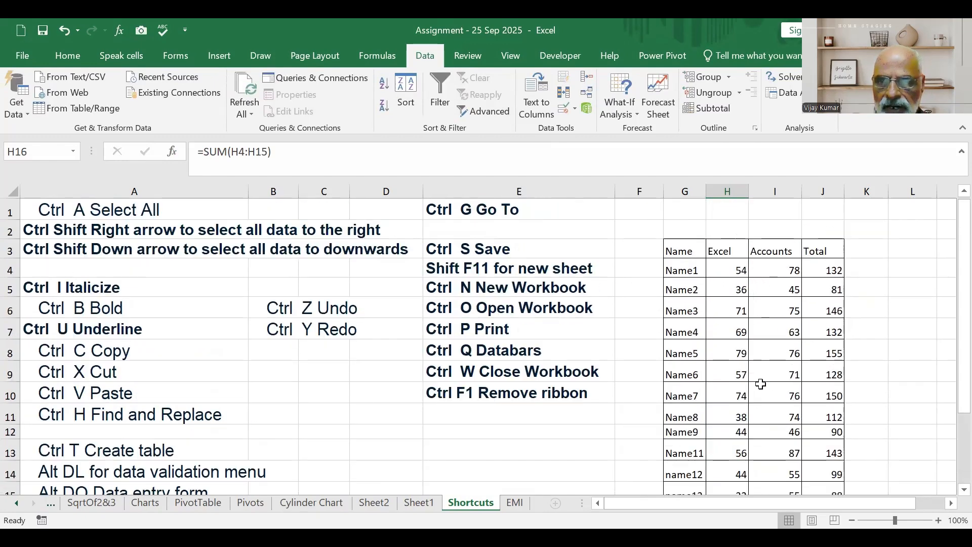
drag(722, 269, 739, 430)
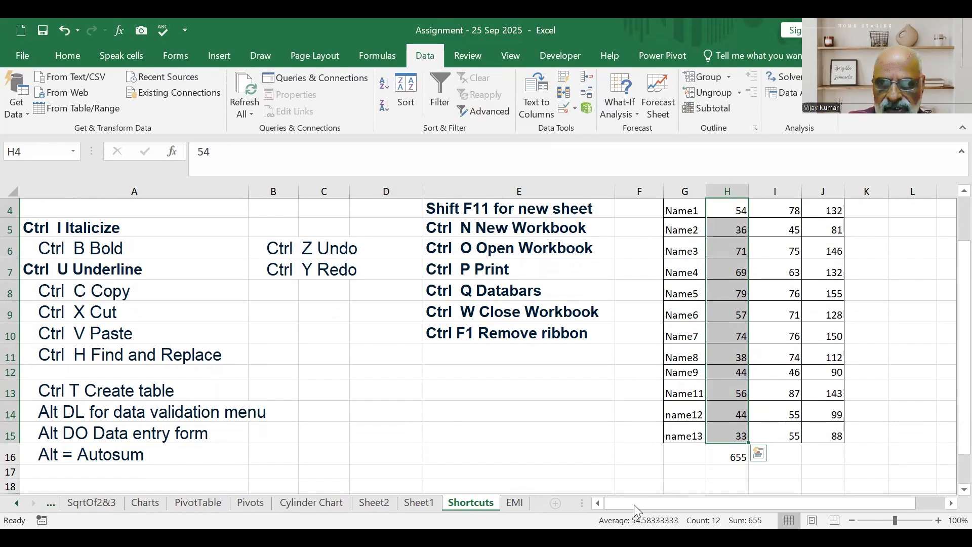
Calculate the Excel marks average in H17 by dividing the total in H16 by 12.
click(735, 472)
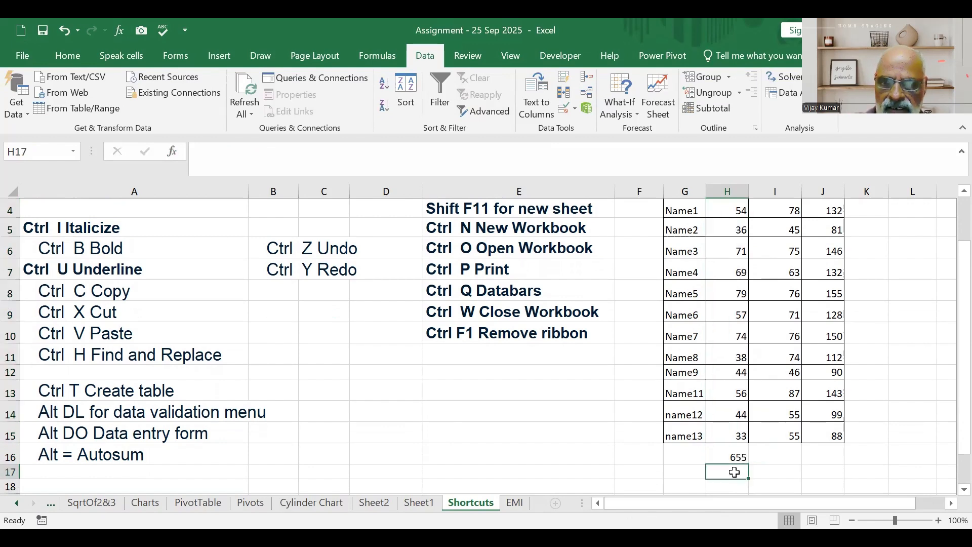
text(=)
click(722, 455)
text(/12)
key(Return)
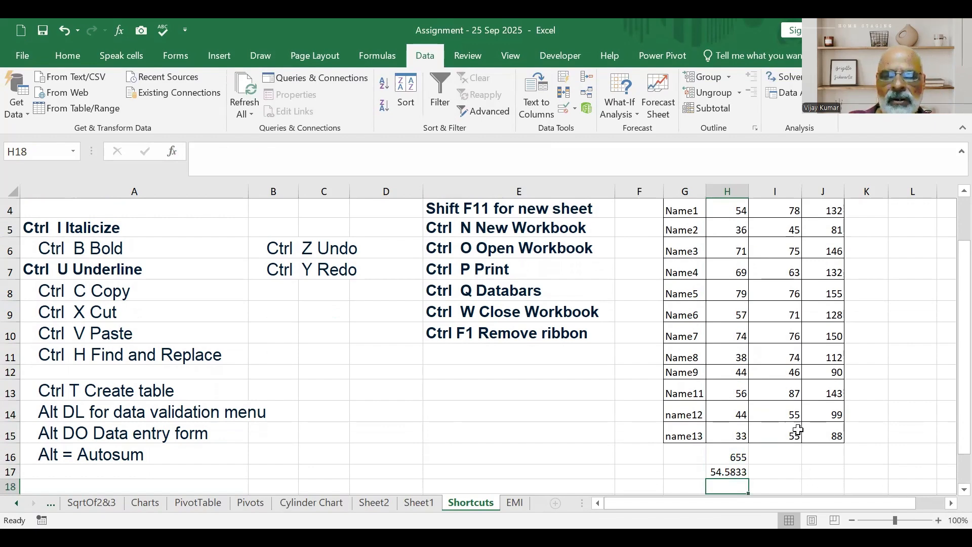
Copy the total and average formulas from column H across rows 16 and 17 to columns I and J, and check the totals.
click(740, 458)
drag(748, 463, 795, 478)
click(734, 476)
click(790, 453)
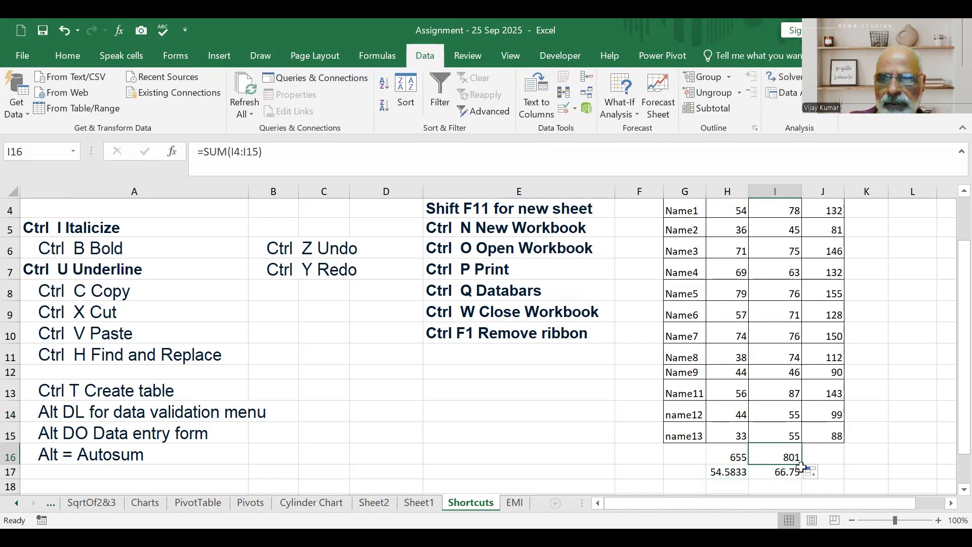
drag(803, 464, 845, 480)
click(803, 476)
click(883, 447)
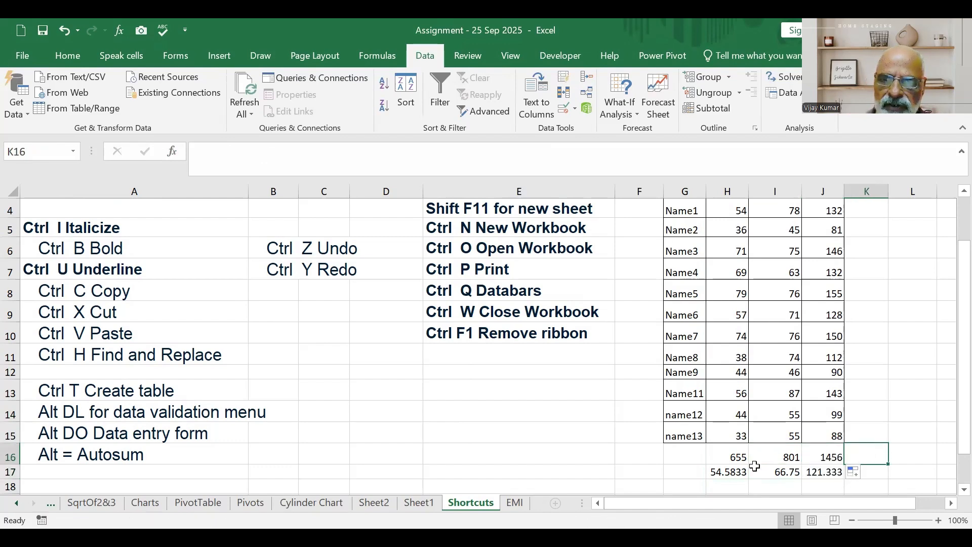
click(739, 458)
click(780, 458)
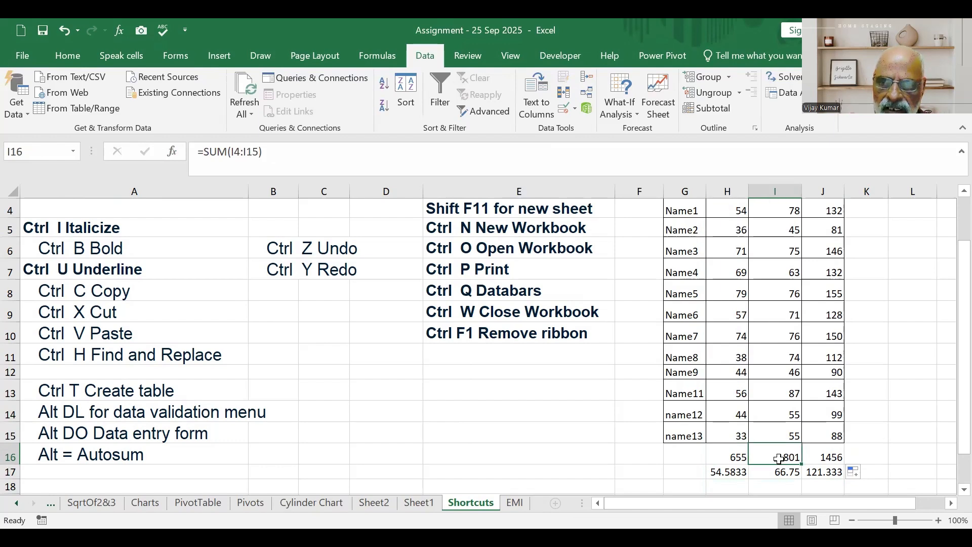
click(834, 457)
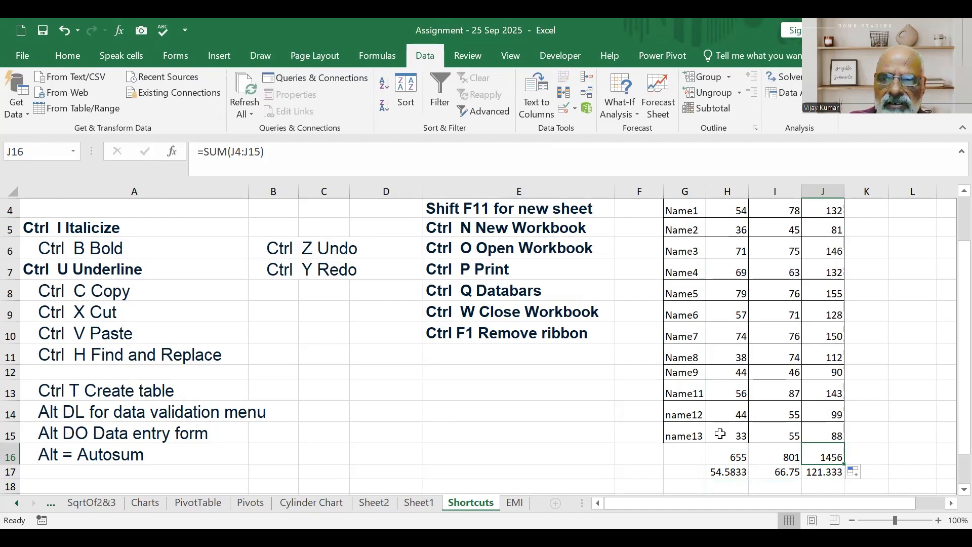
scroll(732, 319, up, 1)
click(730, 273)
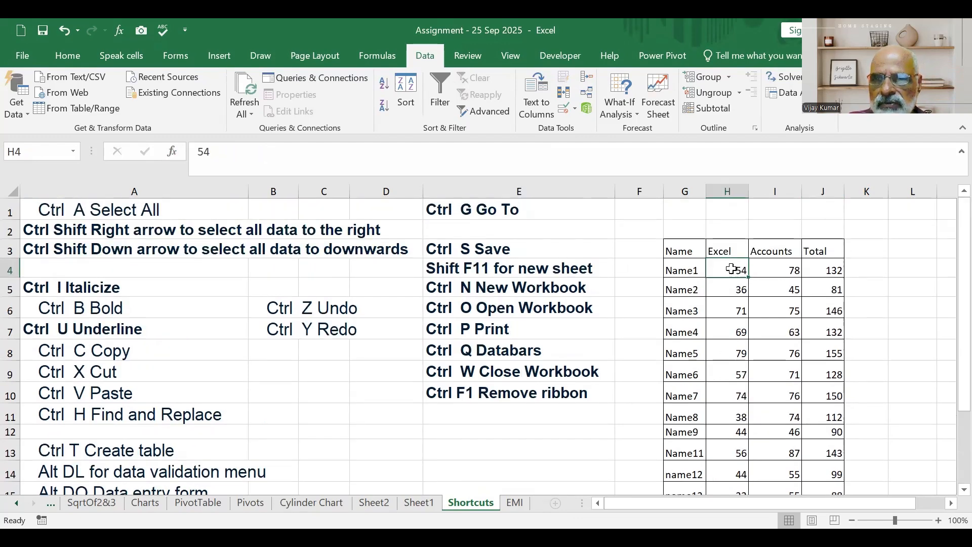
click(720, 290)
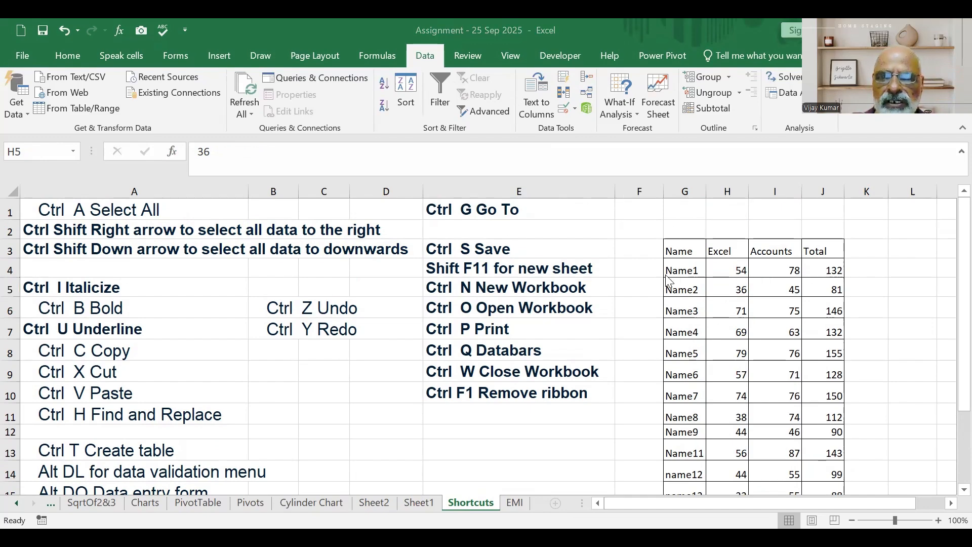
double_click(676, 287)
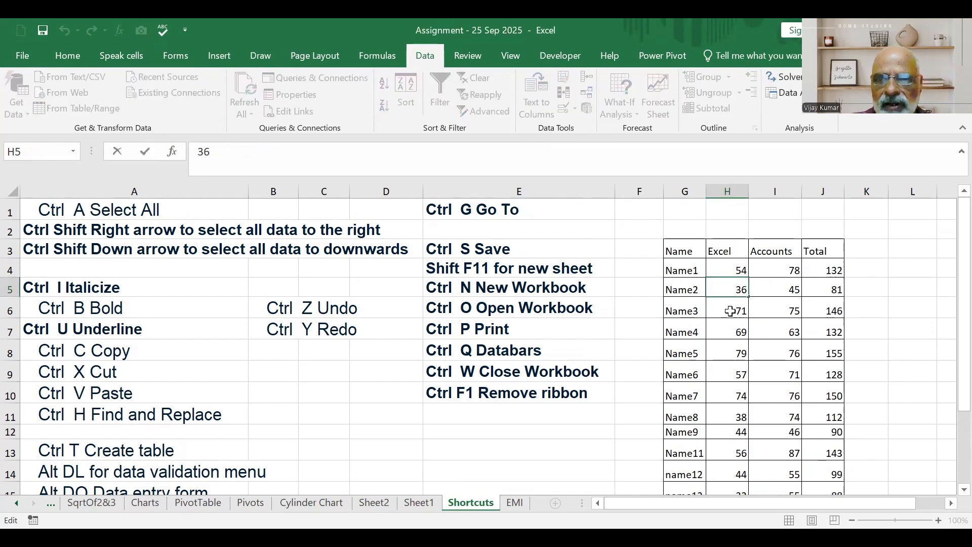
click(735, 265)
key(ctrl+g)
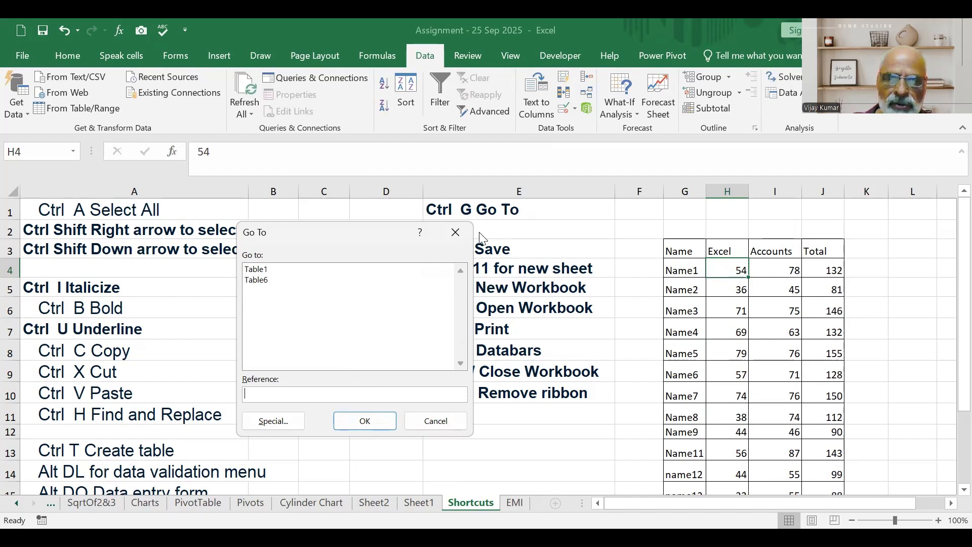
click(458, 232)
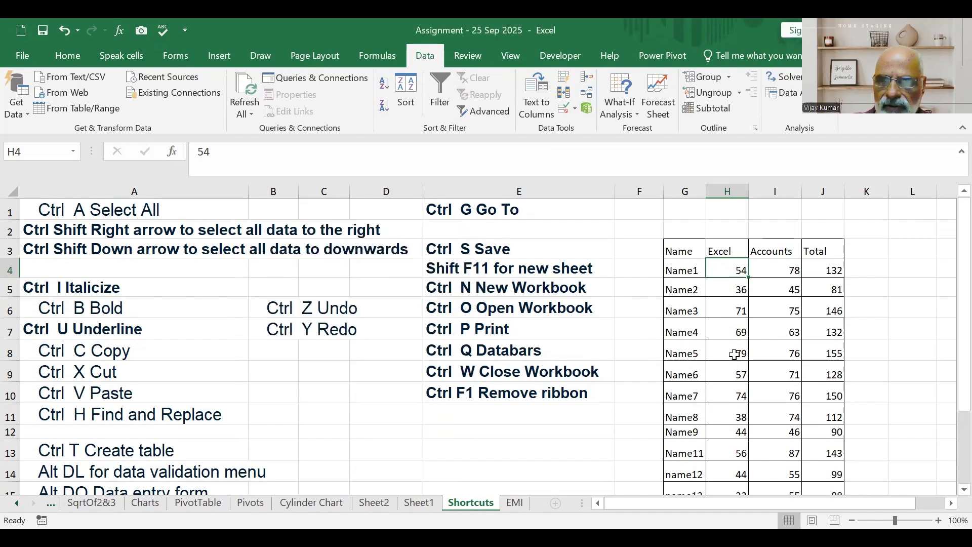
Clear Name5's Excel mark in H8 and try Go To Special with the Blanks option from that single cell.
click(735, 355)
key(Delete)
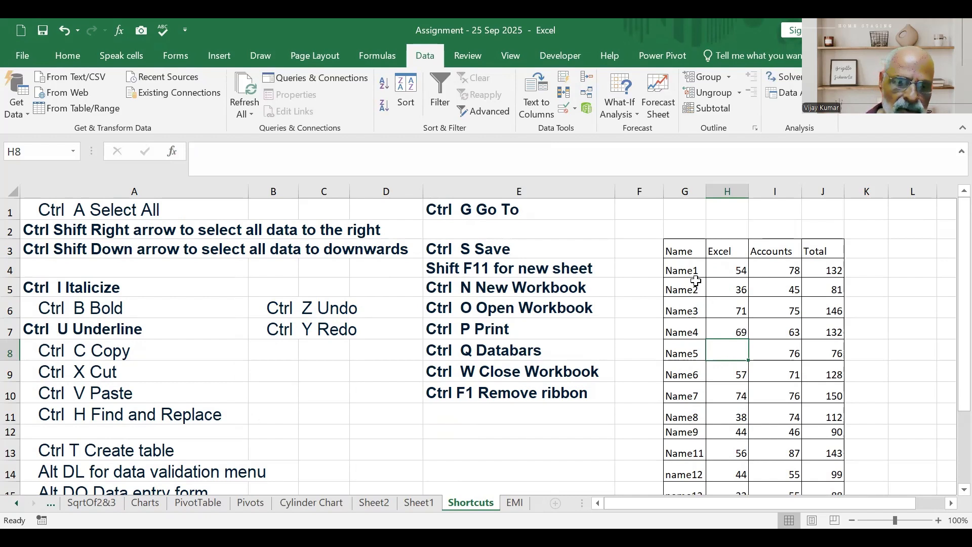
key(ctrl+g)
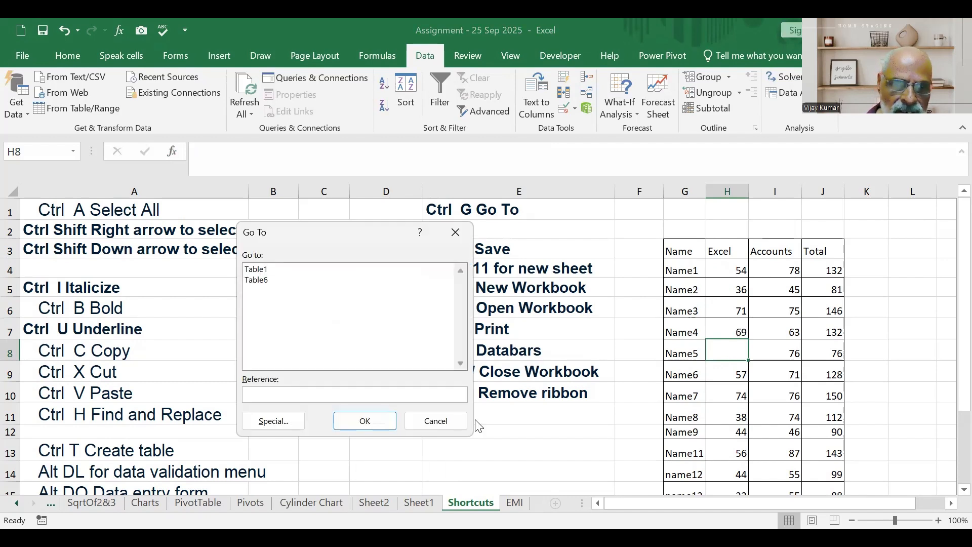
click(274, 428)
click(261, 356)
click(359, 448)
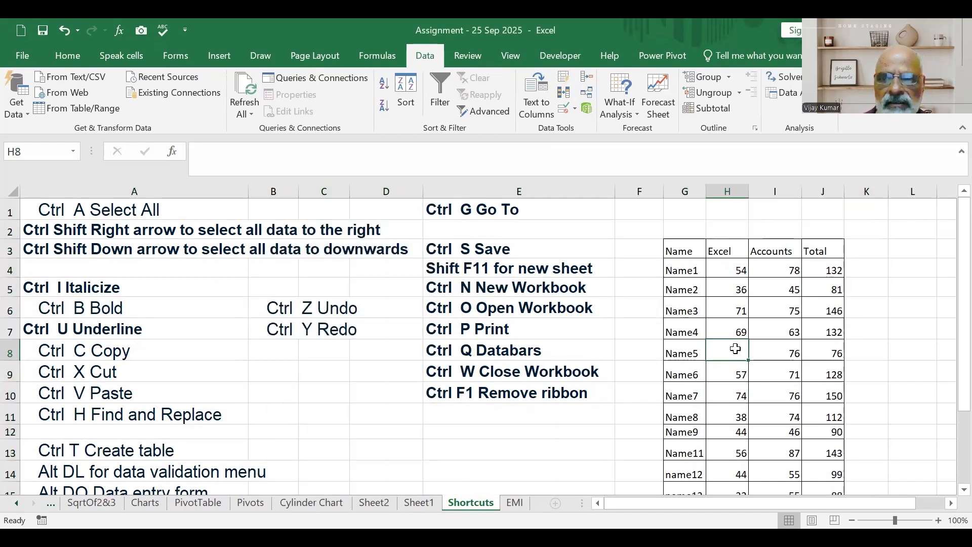
Select the blank cells within the marks table G3:J15 using Go To Special with Blanks.
drag(679, 252, 807, 421)
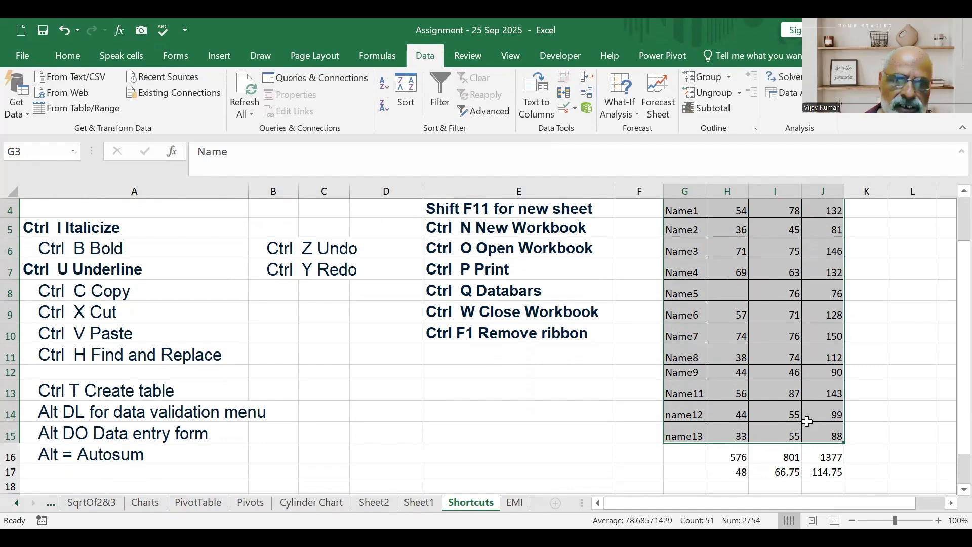
key(ctrl+g)
click(267, 428)
click(261, 356)
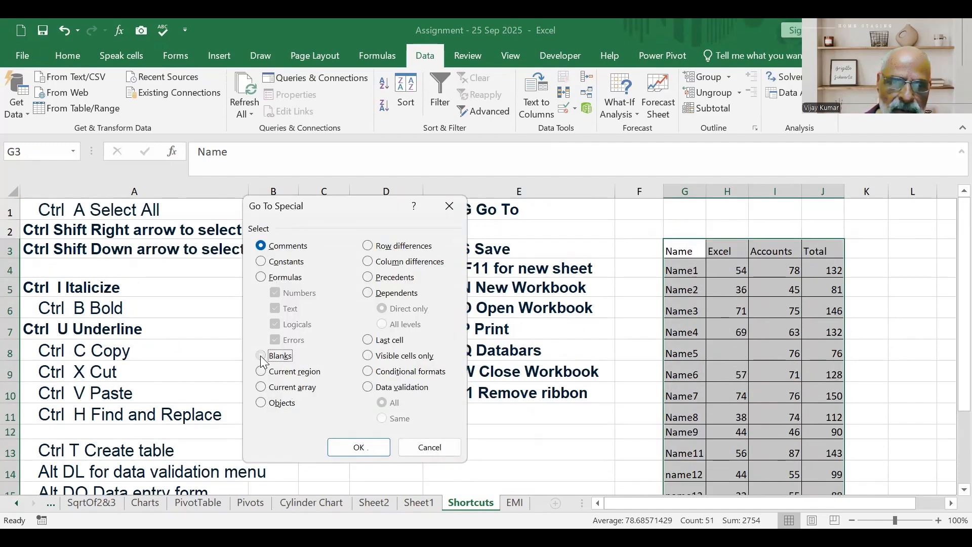
click(361, 450)
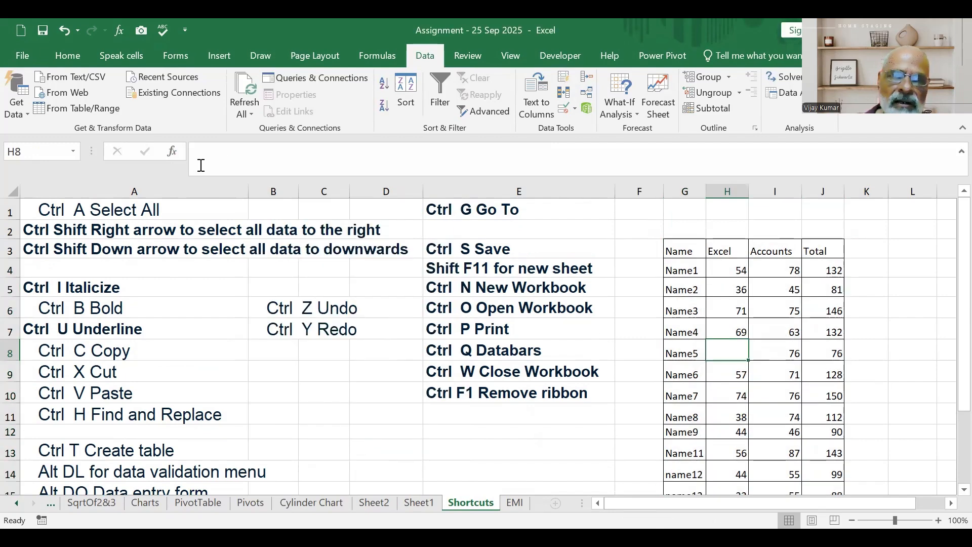
Fill the blank cell H8 yellow, and undo both the fill and the clearing of its mark.
click(66, 57)
click(206, 105)
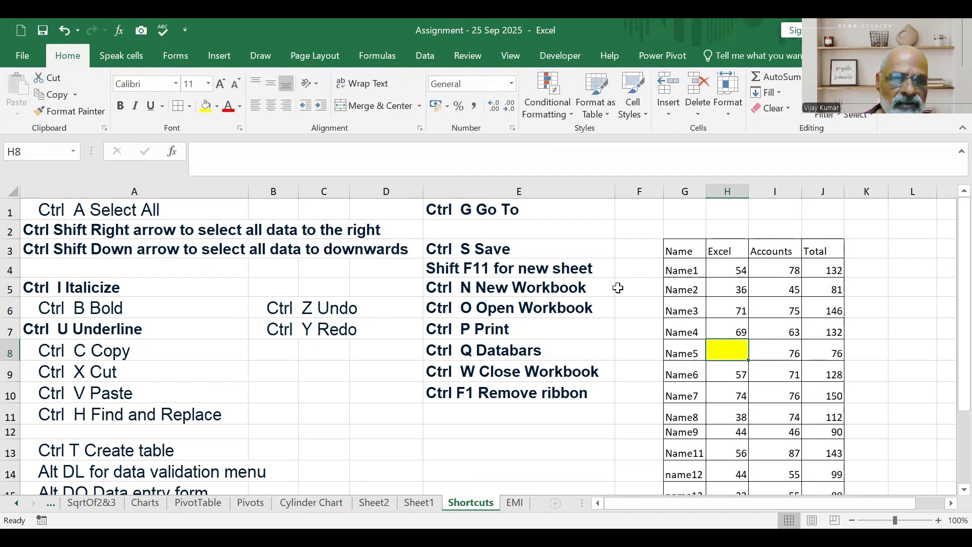
key(ctrl+z)
key(ctrl+z)
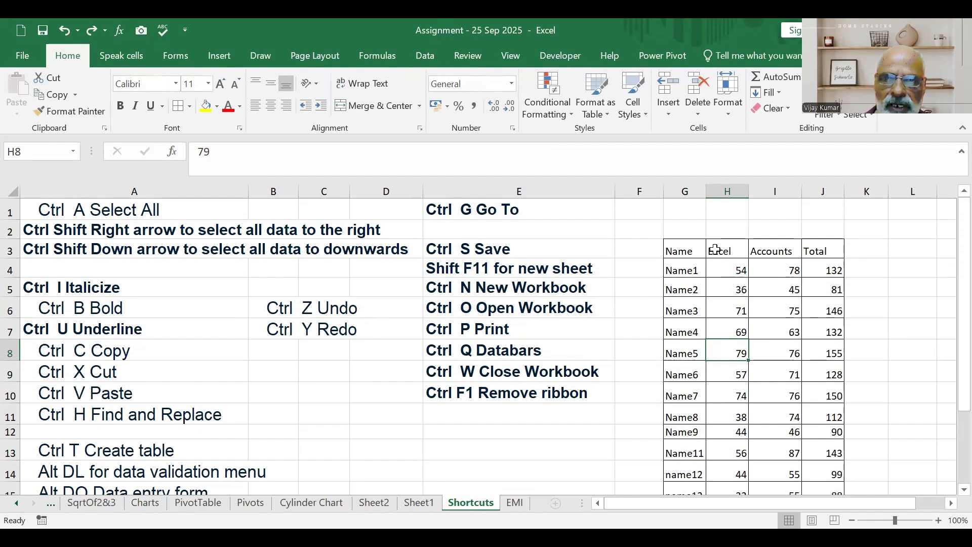
key(ctrl+n)
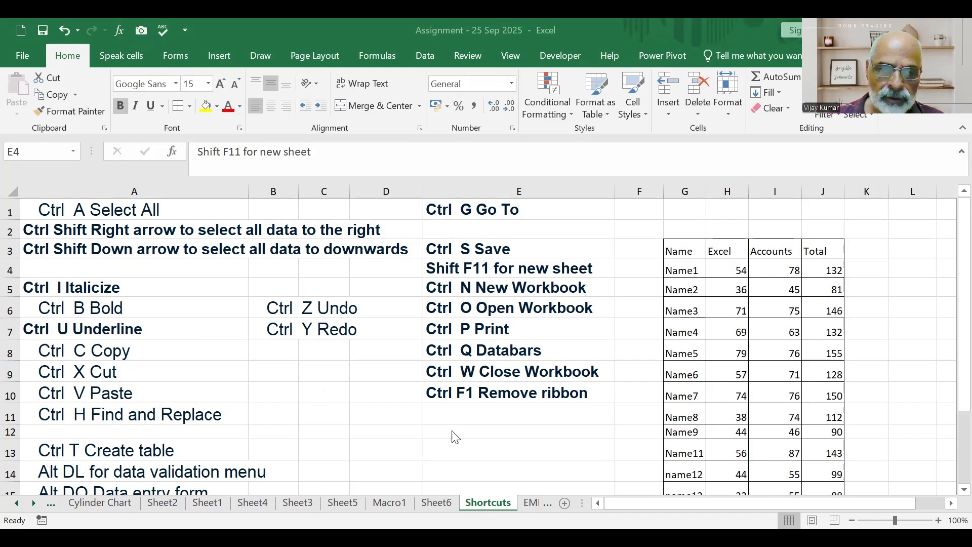
Group the sheets Sheet2, Sheet1, Sheet4, Sheet3, Sheet5, Macro1 and Sheet6 and delete them together.
click(152, 501)
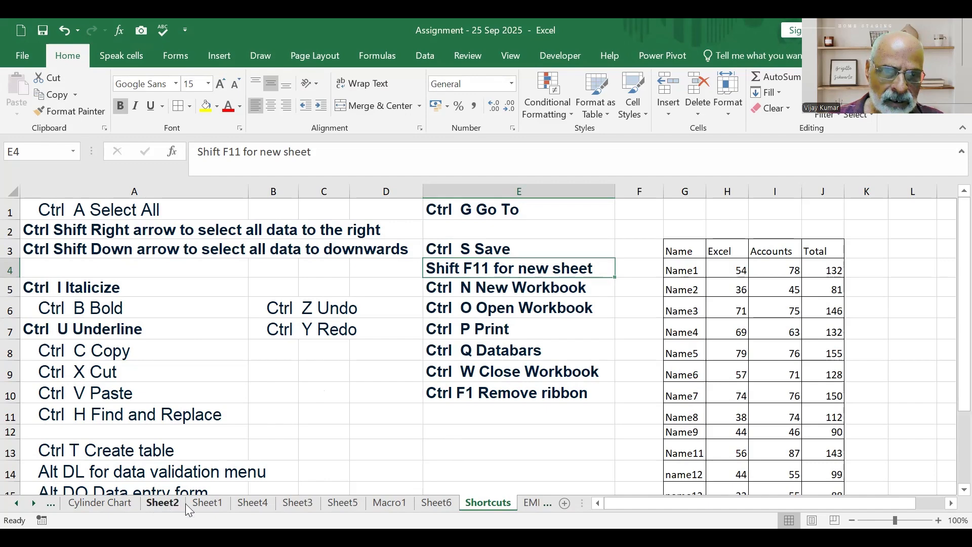
click(165, 498)
ctrl+click(202, 502)
ctrl+click(248, 502)
ctrl+click(292, 503)
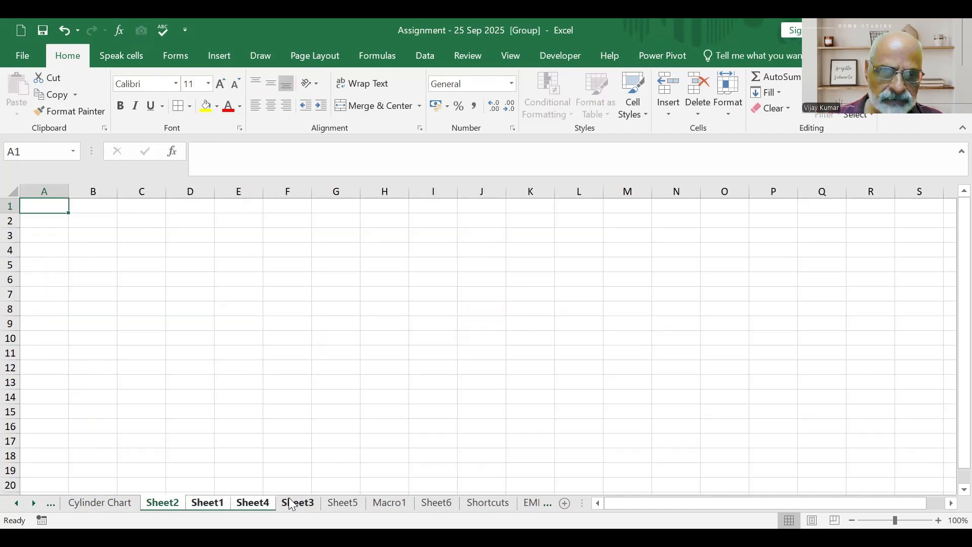
ctrl+click(353, 502)
ctrl+click(390, 504)
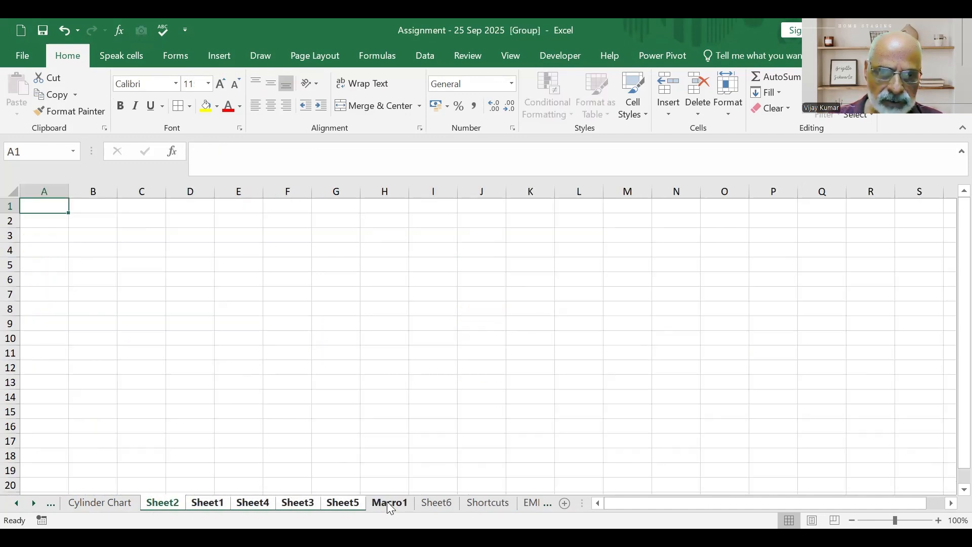
ctrl+click(447, 507)
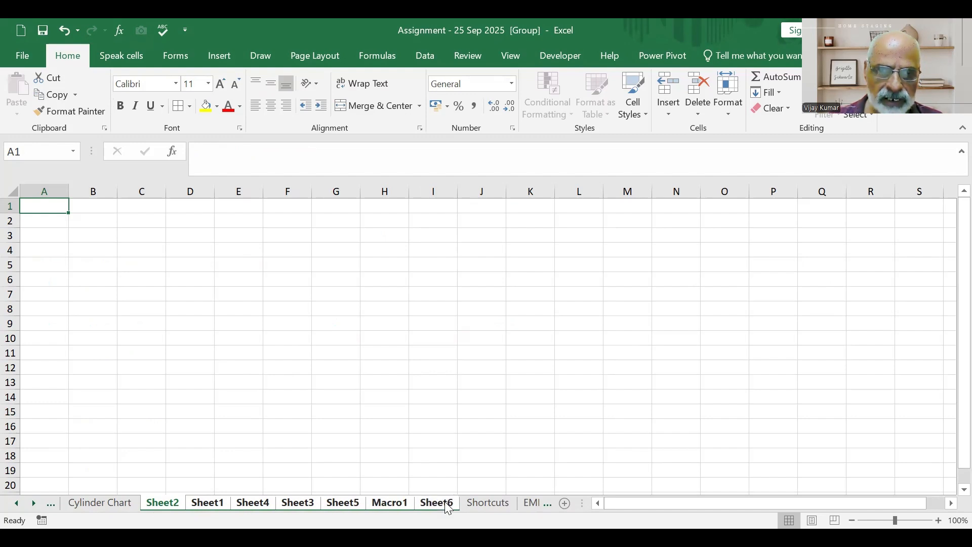
right_click(447, 508)
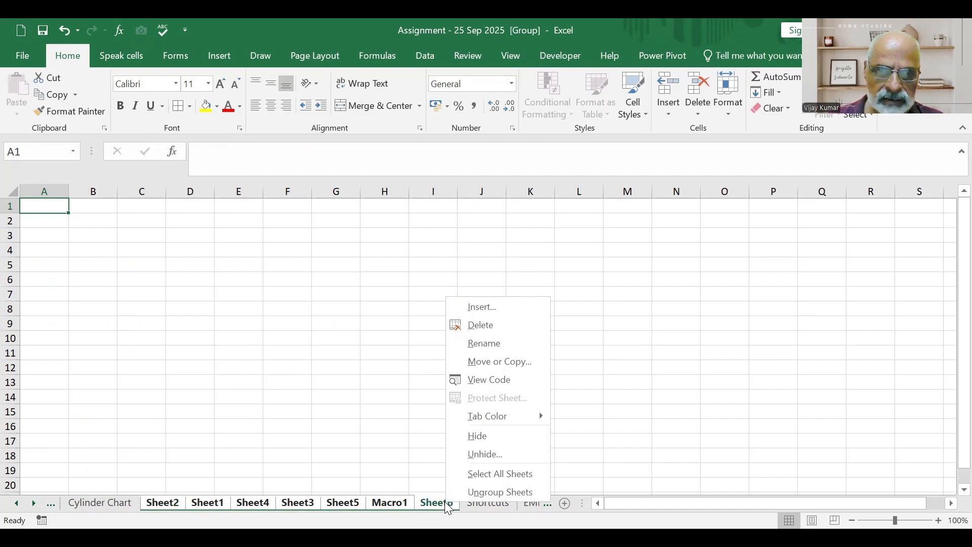
click(486, 325)
click(479, 321)
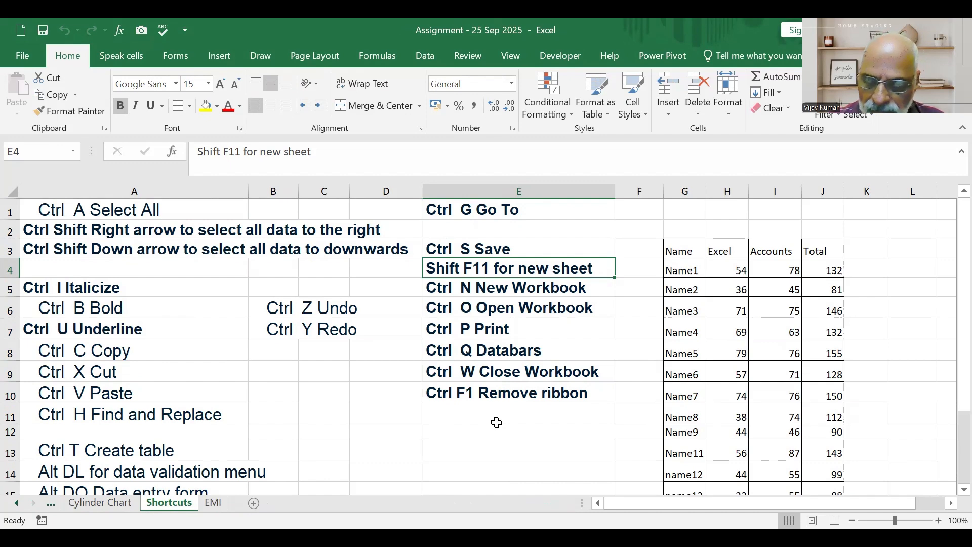
Insert a new worksheet before the Shortcuts sheet and delete it again.
key(shift+F11)
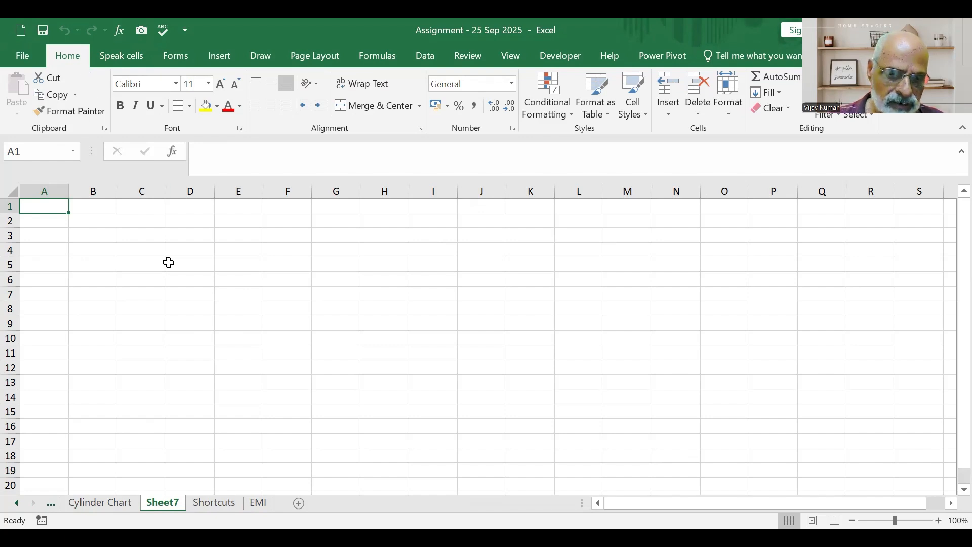
click(385, 368)
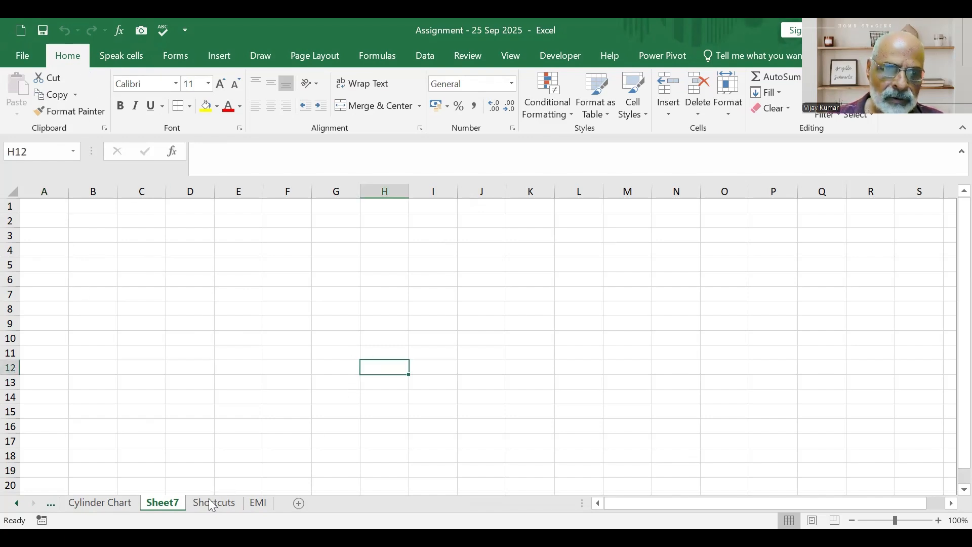
right_click(177, 507)
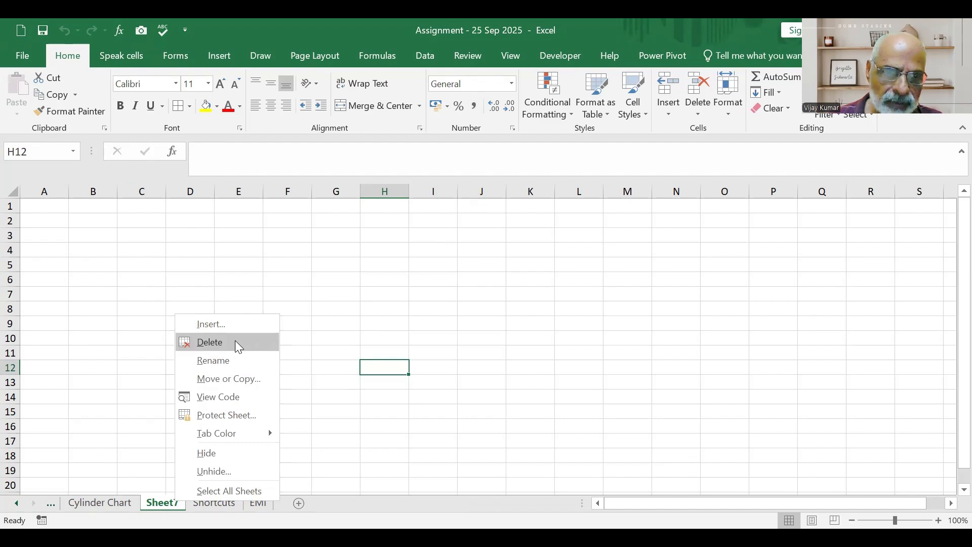
click(235, 342)
click(469, 322)
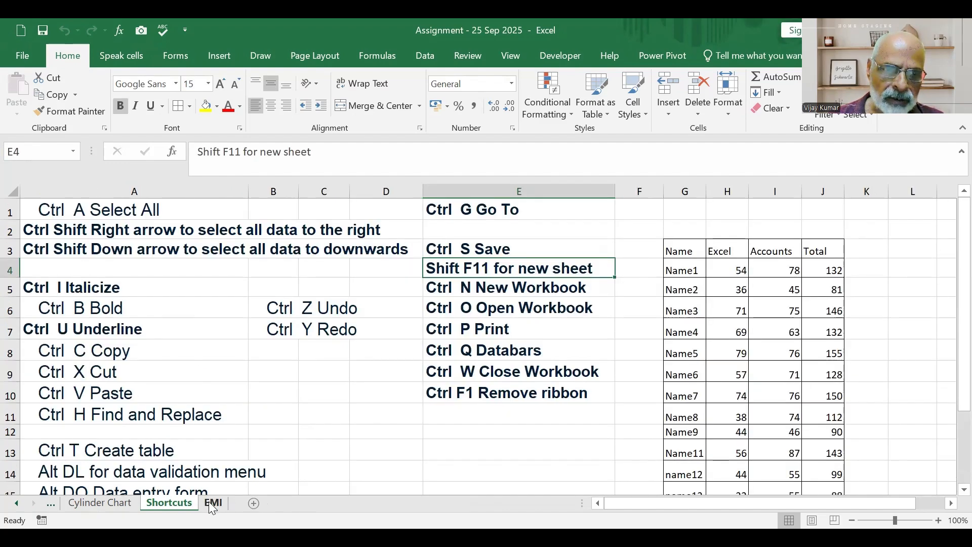
click(509, 290)
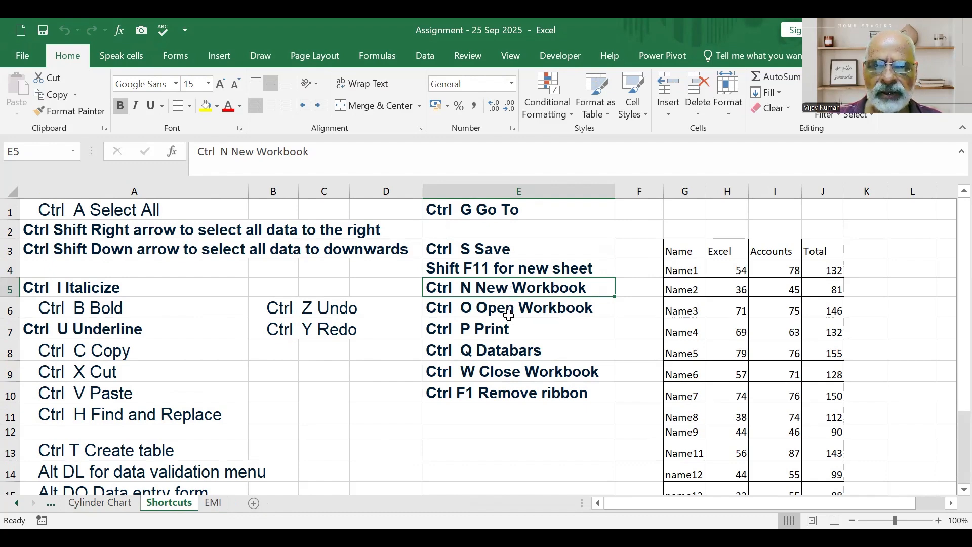
click(517, 310)
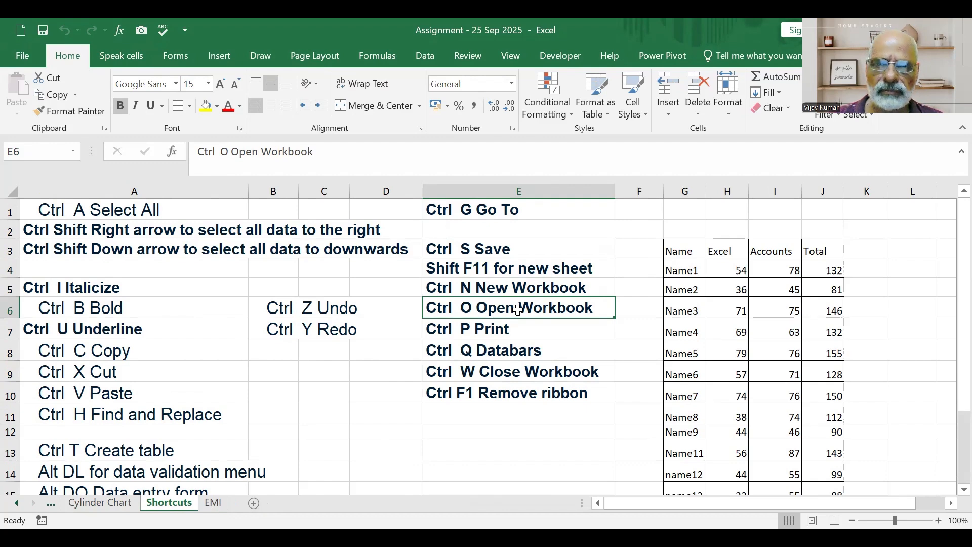
click(501, 332)
click(513, 352)
Apply data bars to the Excel and Accounts marks in H4:I15 with Quick Analysis.
drag(734, 269, 747, 449)
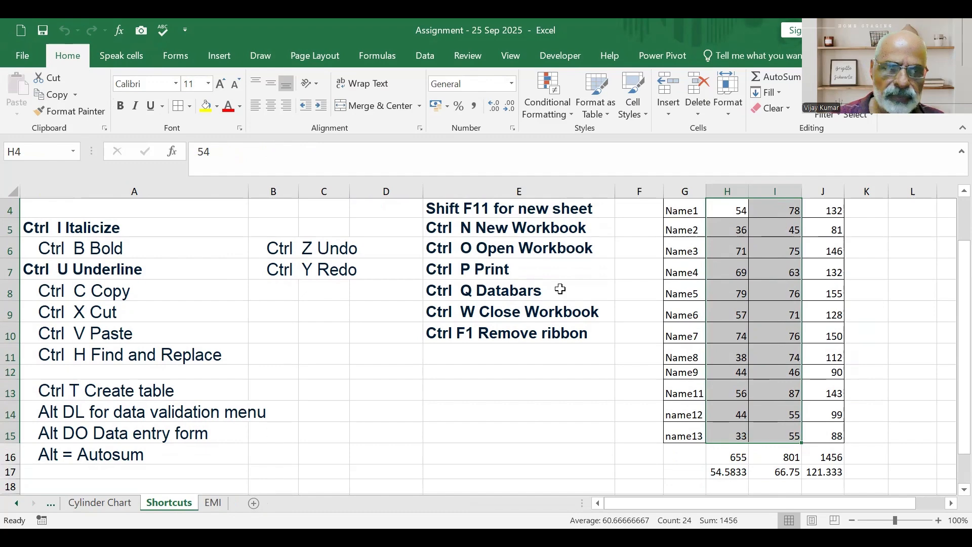
key(ctrl+q)
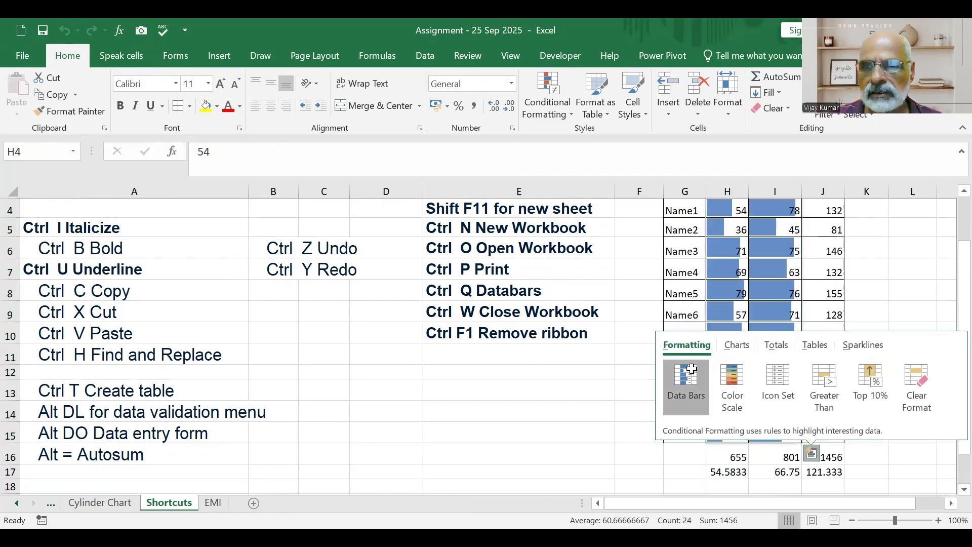
click(690, 379)
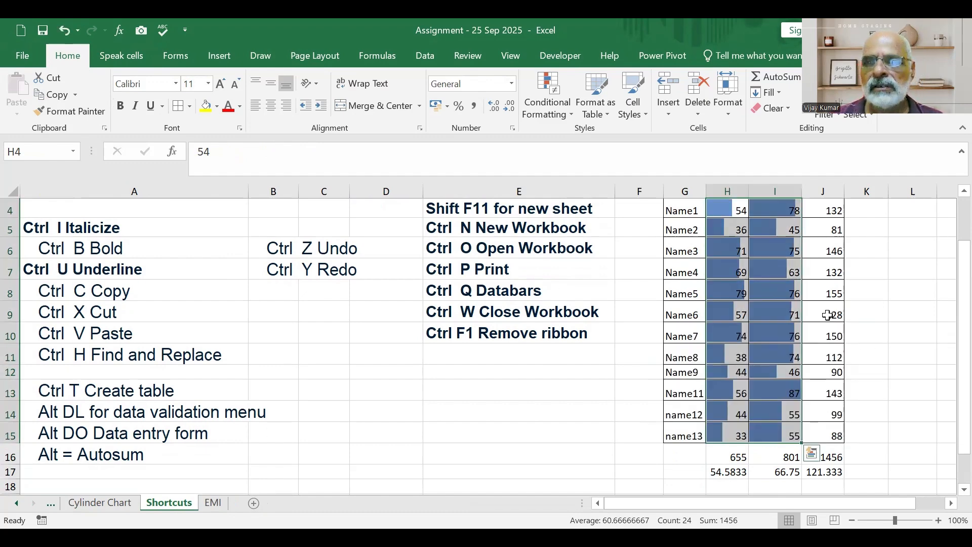
Undo the data bars on the Excel and Accounts marks and deselect the range.
click(61, 28)
click(529, 373)
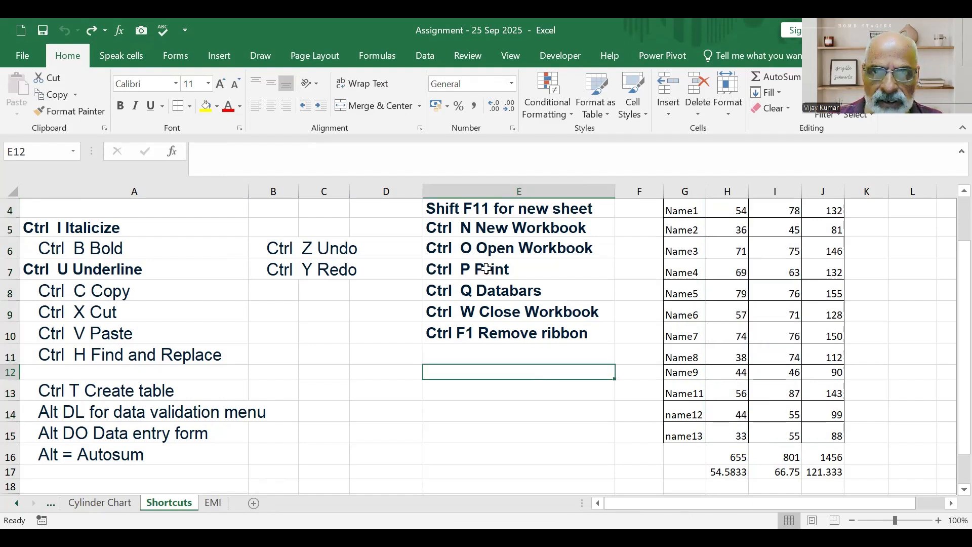
Collapse the ribbon and restore it, leaving the Close Workbook shortcut entry in E9 unedited.
double_click(527, 312)
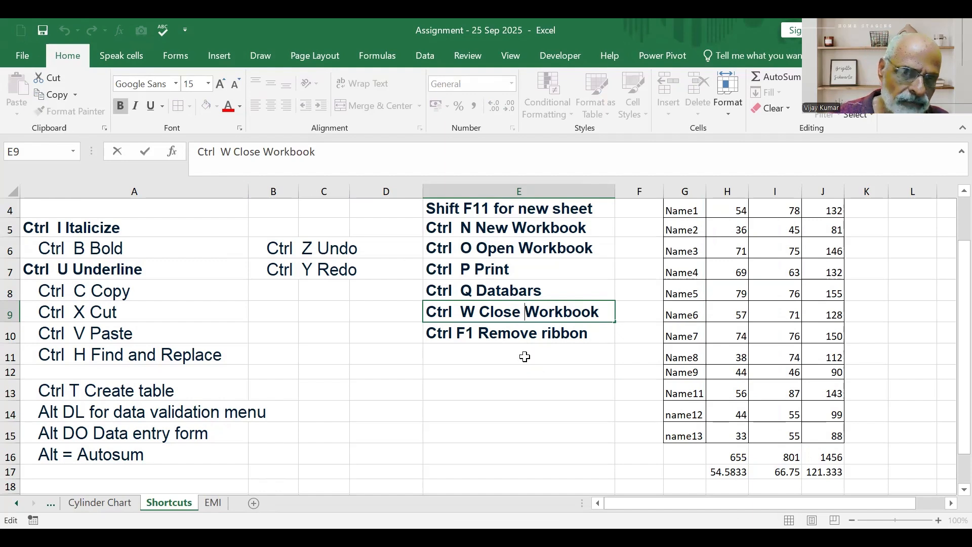
key(ctrl+F1)
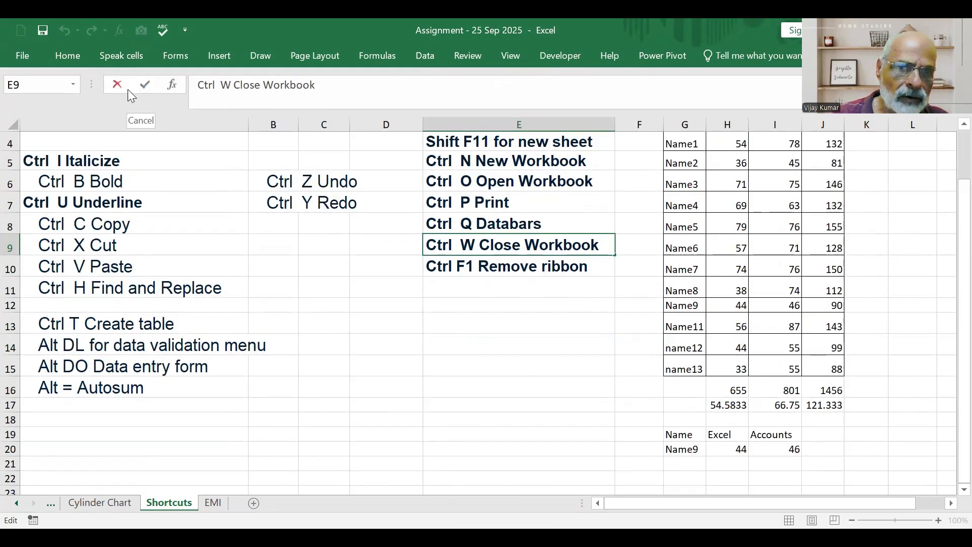
key(ctrl+F1)
click(557, 413)
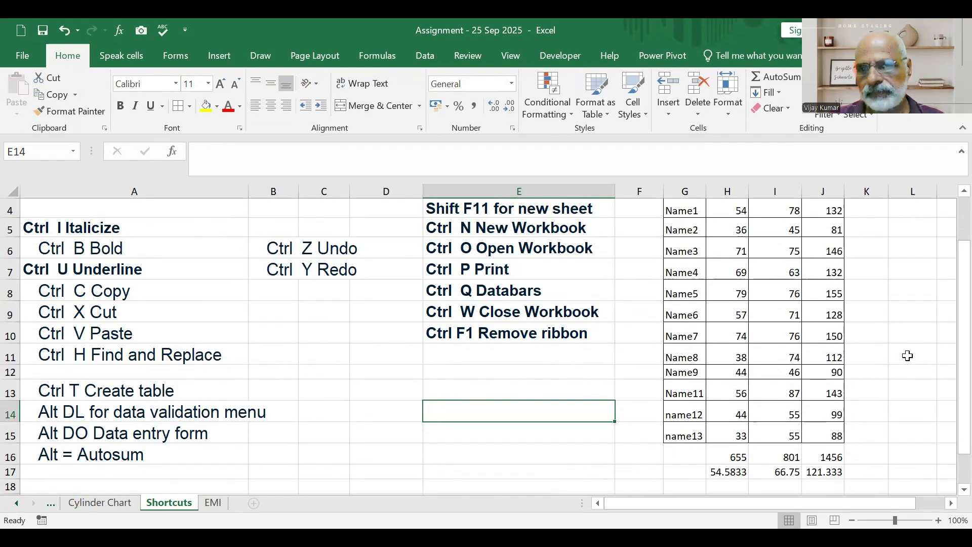
scroll(910, 356, up, 1)
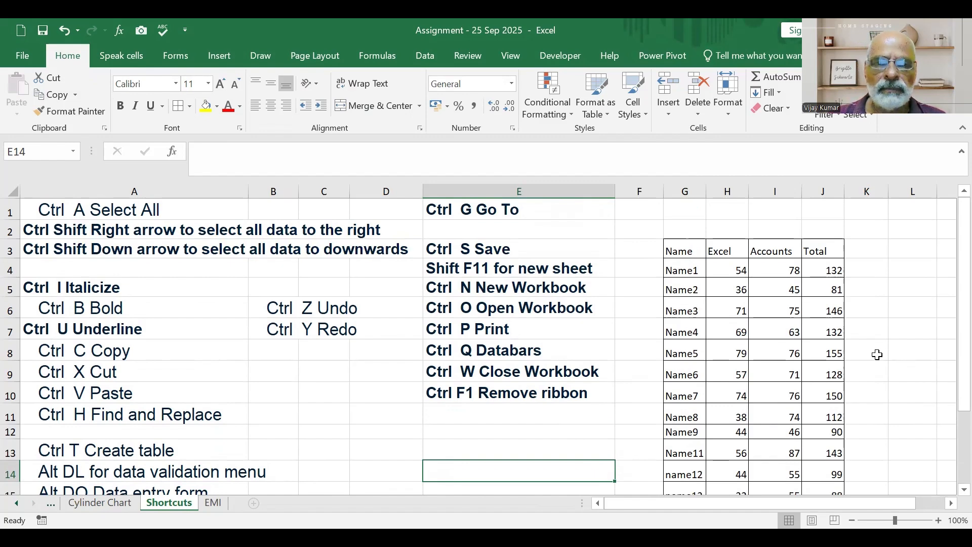
scroll(878, 355, down, 2)
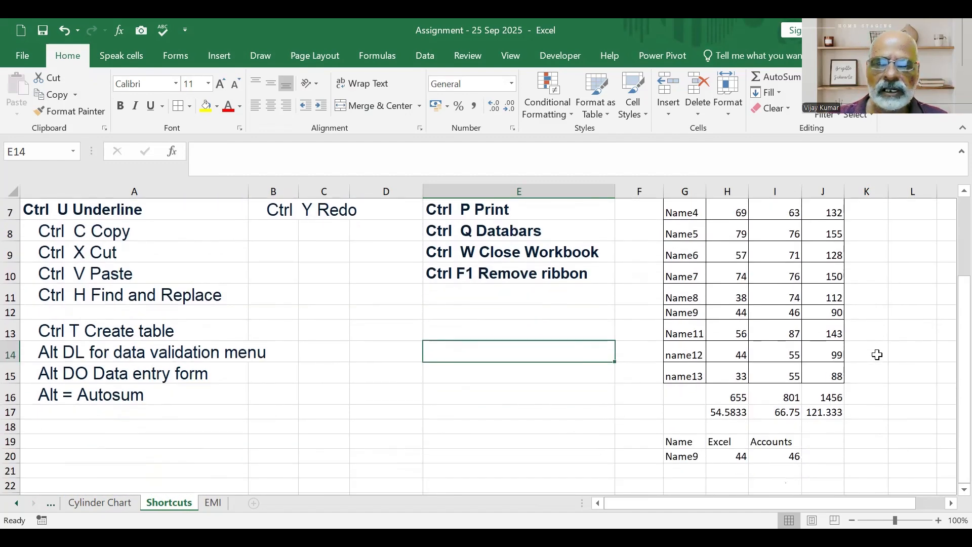
scroll(878, 354, up, 2)
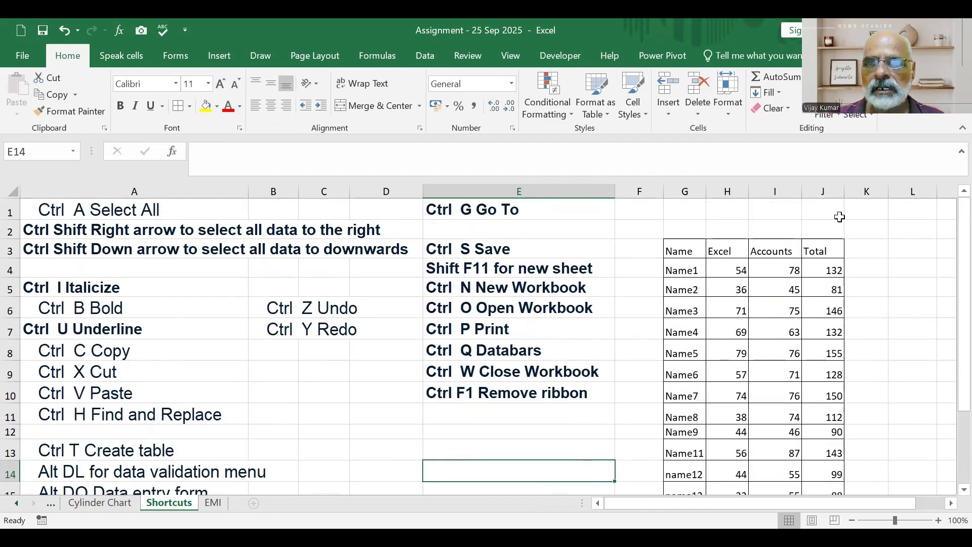